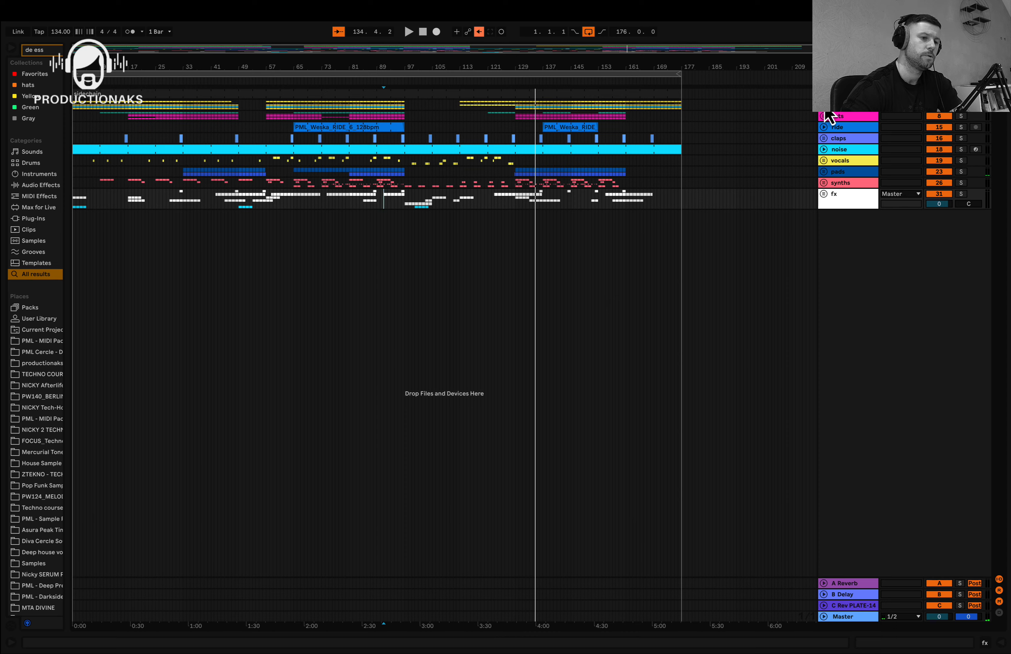
- Expand the PML_Weska_KICK 10 track and examine its clips alongside the kick rumble clips around bar 166
{"action": "scroll", "coordinate": [910, 134], "scroll_direction": "up", "scroll_amount": 6}
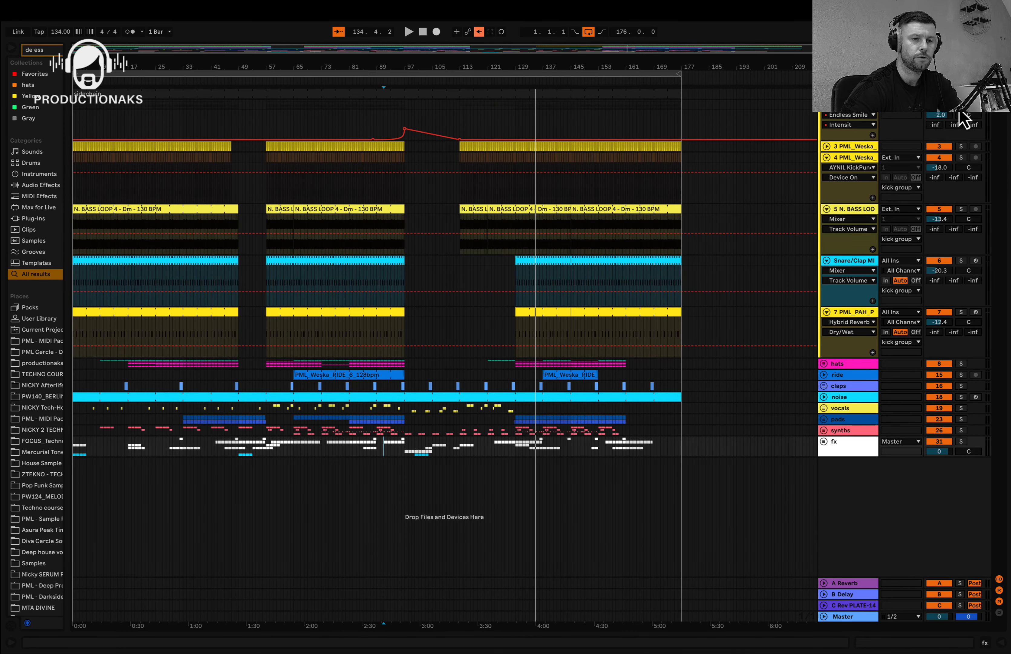
{"action": "left_click", "coordinate": [826, 147]}
{"action": "scroll", "coordinate": [648, 160], "scroll_direction": "up", "scroll_amount": 10}
{"action": "scroll", "coordinate": [648, 149], "scroll_direction": "right", "scroll_amount": 1}
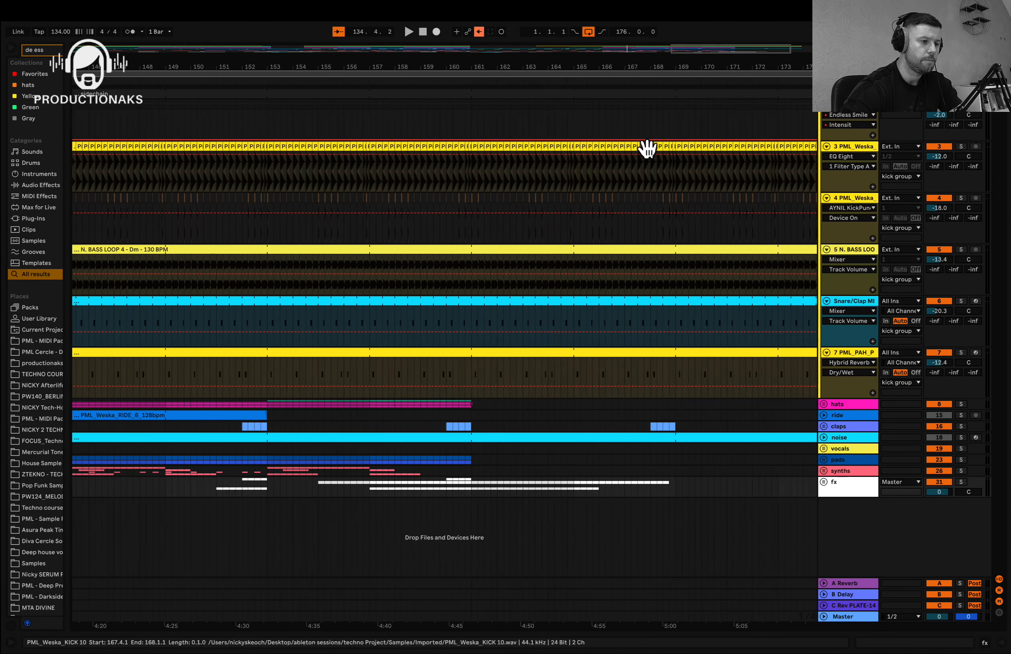
{"action": "scroll", "coordinate": [594, 179], "scroll_direction": "up", "scroll_amount": 2}
{"action": "scroll", "coordinate": [593, 179], "scroll_direction": "up", "scroll_amount": 4}
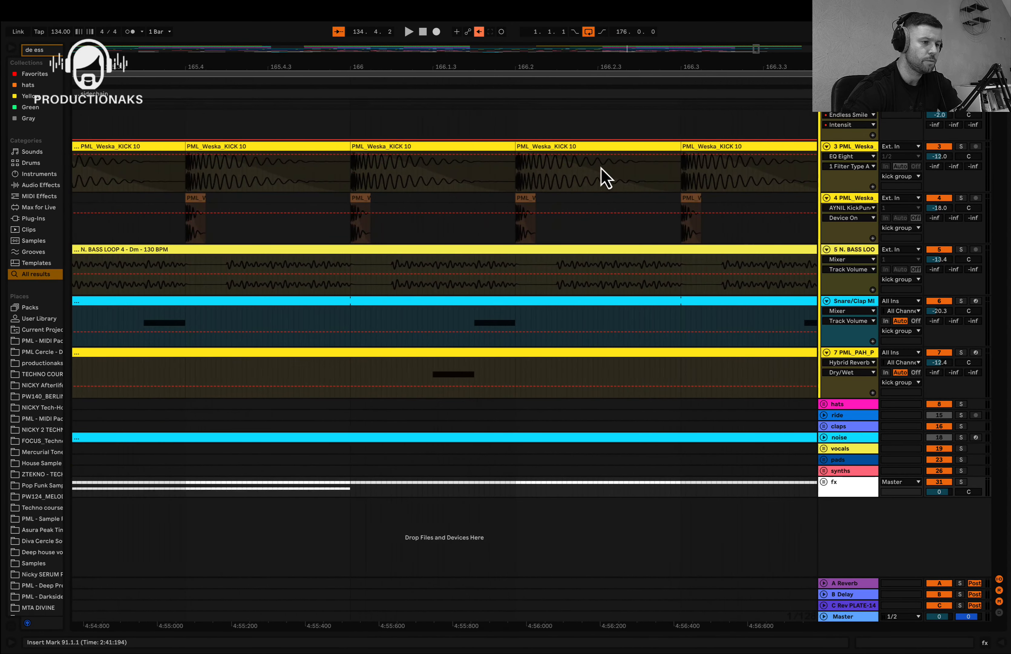
{"action": "scroll", "coordinate": [585, 196], "scroll_direction": "up", "scroll_amount": 6}
{"action": "scroll", "coordinate": [548, 207], "scroll_direction": "up", "scroll_amount": 3}
{"action": "scroll", "coordinate": [548, 207], "scroll_direction": "down", "scroll_amount": 4}
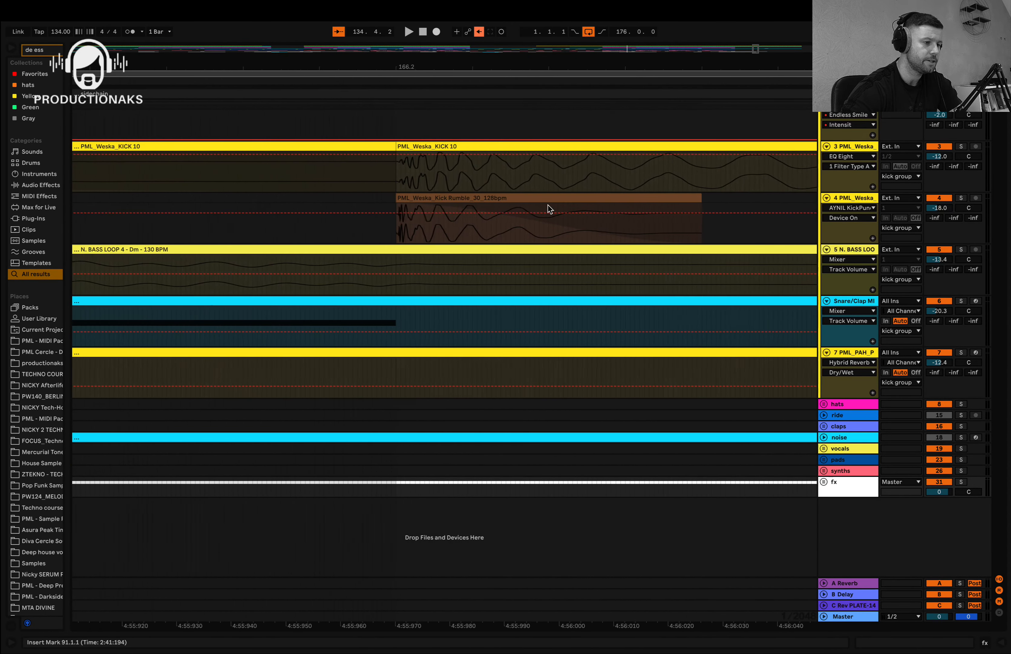
{"action": "scroll", "coordinate": [548, 205], "scroll_direction": "down", "scroll_amount": 3}
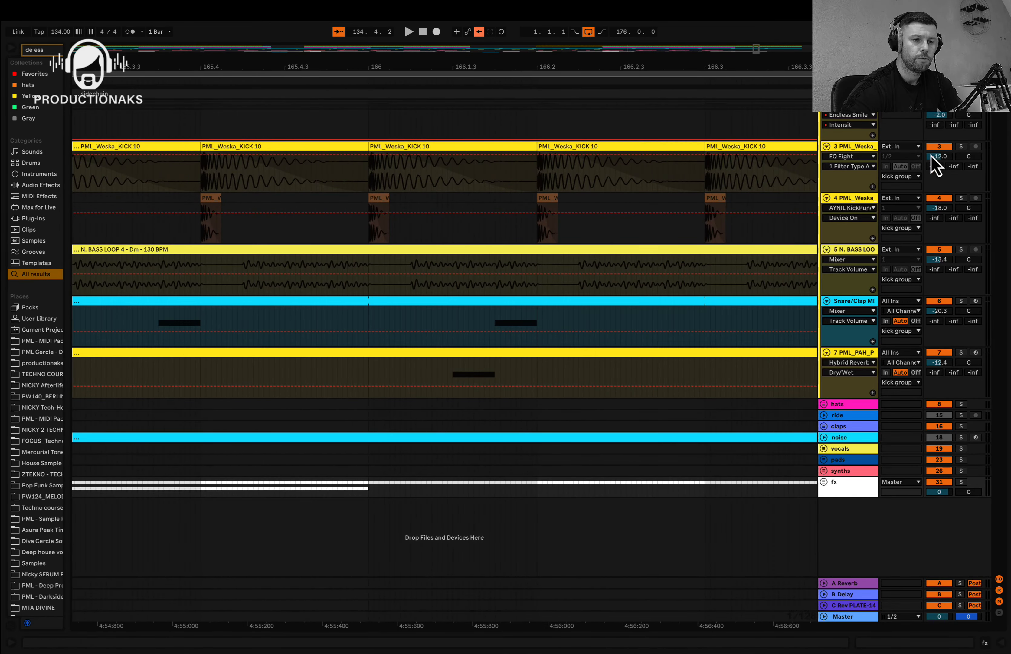
- Solo the PML_Weska_KICK 10 track, audition it and show its device chain
{"action": "left_click", "coordinate": [961, 146]}
{"action": "key", "text": "space"}
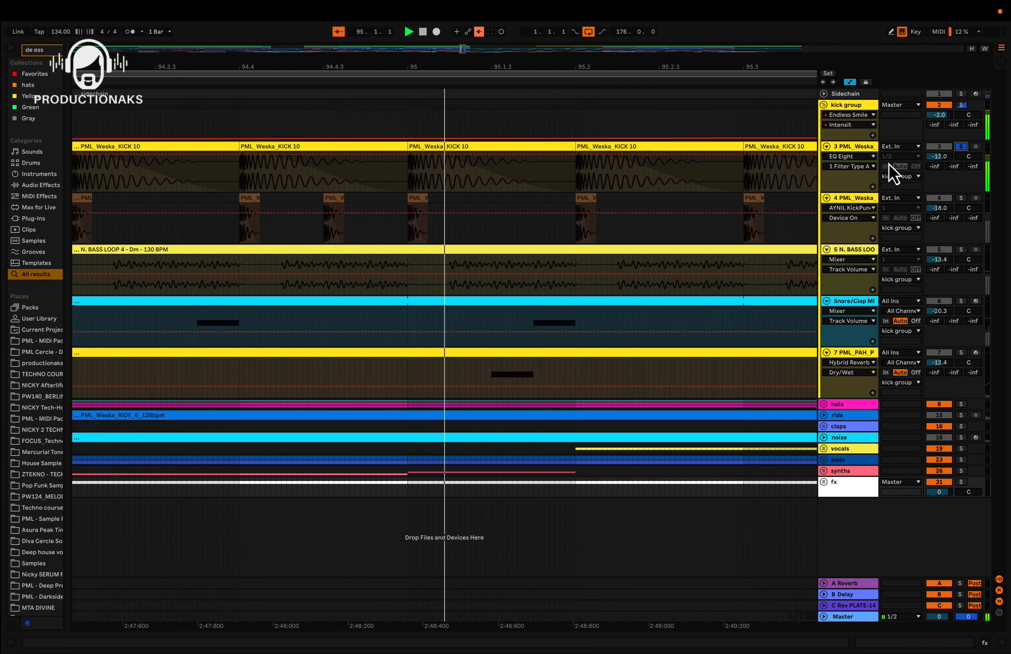
{"action": "key", "text": "space"}
{"action": "double_click", "coordinate": [860, 146]}
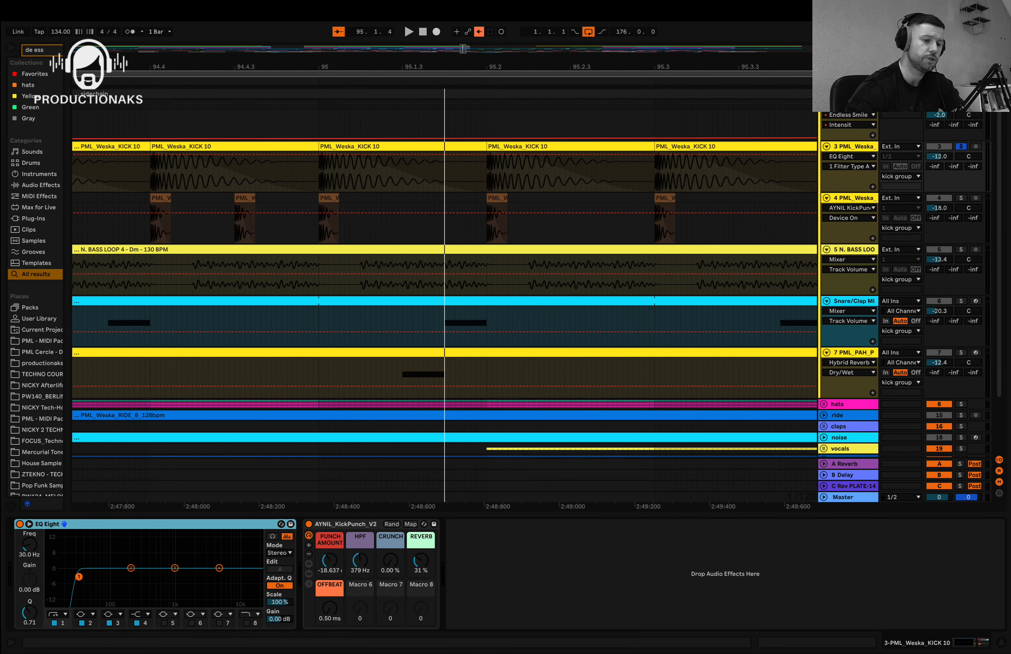
- Play the soloed kick and compare its sound with the AYNIL_KickPunch_V2 rack bypassed and re-enabled
{"action": "key", "text": "space"}
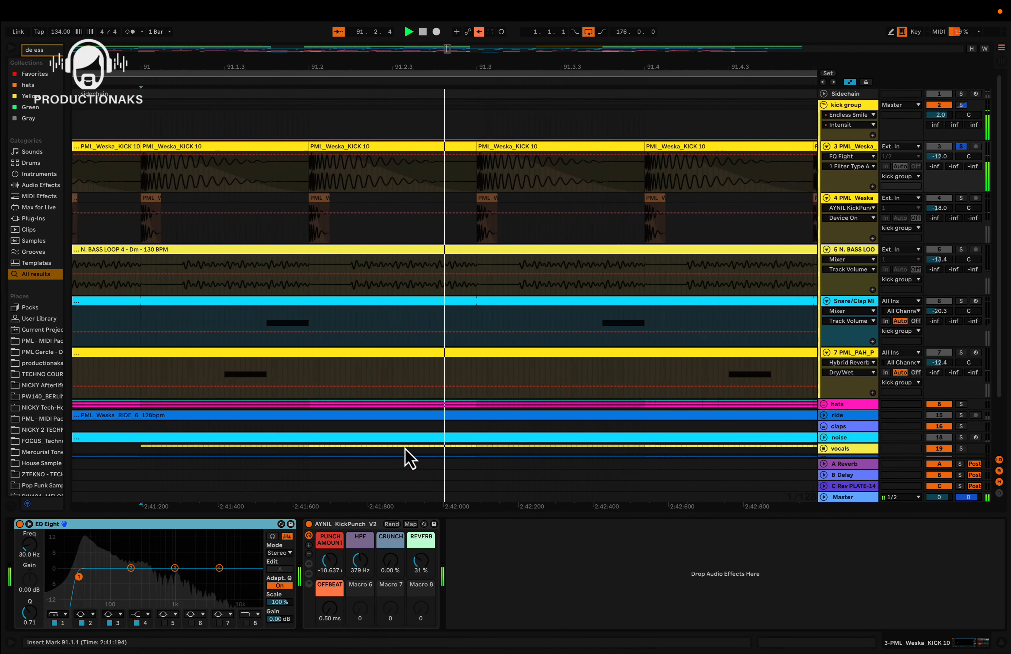
{"action": "left_click", "coordinate": [309, 524]}
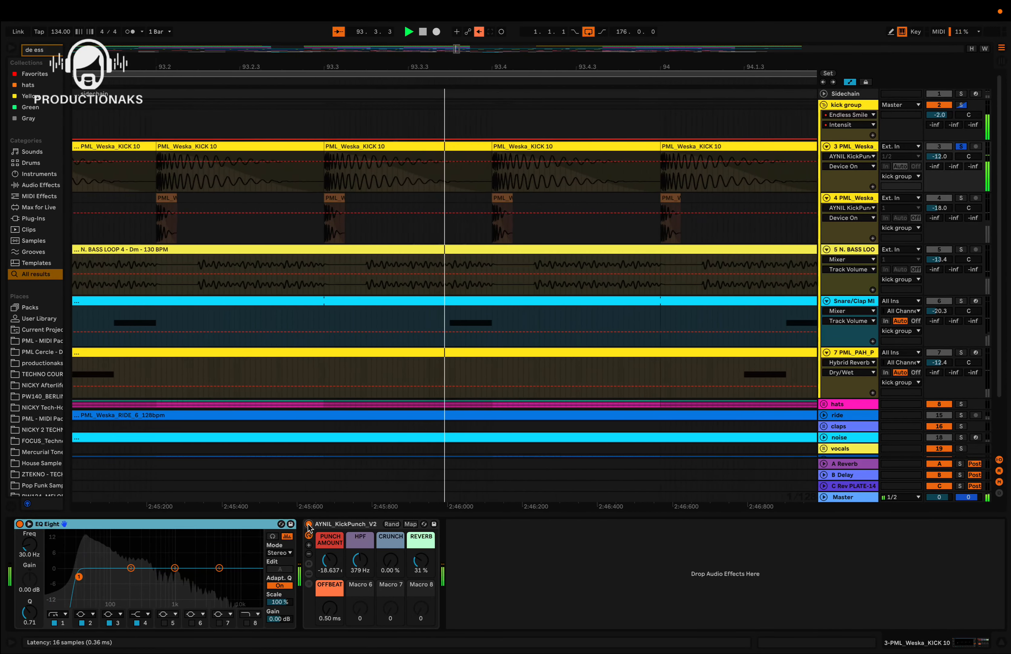
{"action": "left_click", "coordinate": [309, 525]}
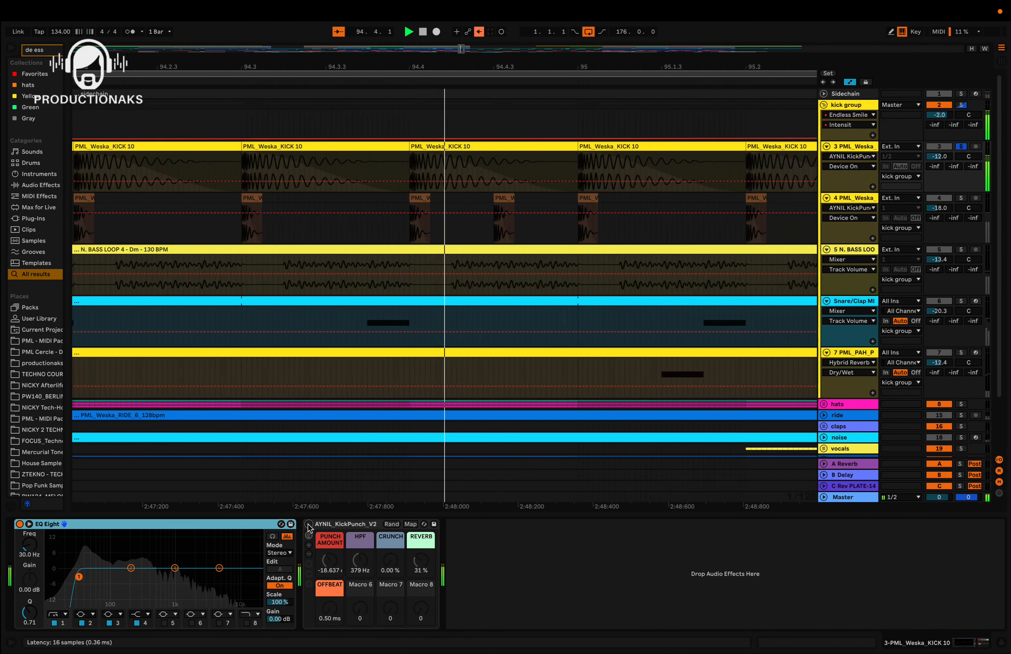
{"action": "key", "text": "space"}
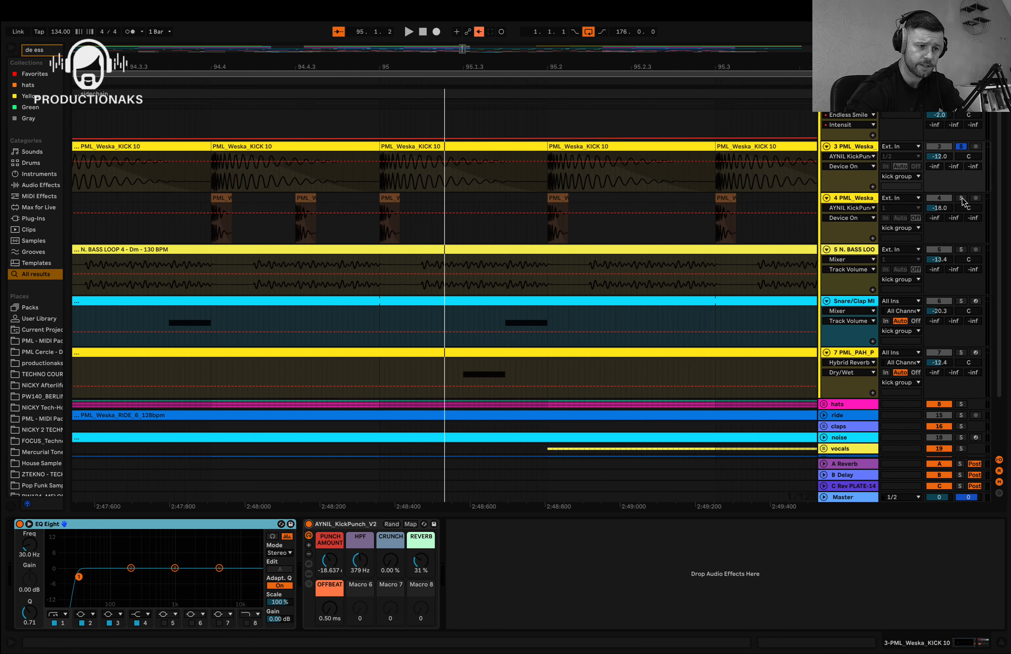
- Solo the PML_Weska_Kick Rumble_30 track and audition it briefly
{"action": "left_click", "coordinate": [862, 199]}
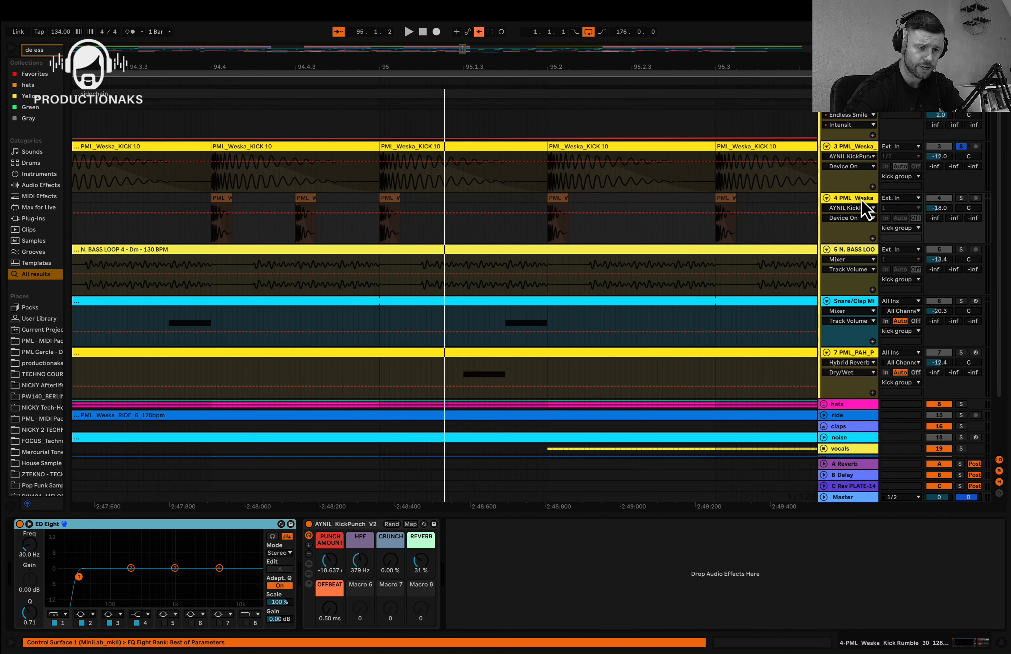
{"action": "left_click", "coordinate": [960, 199]}
{"action": "key", "text": "space"}
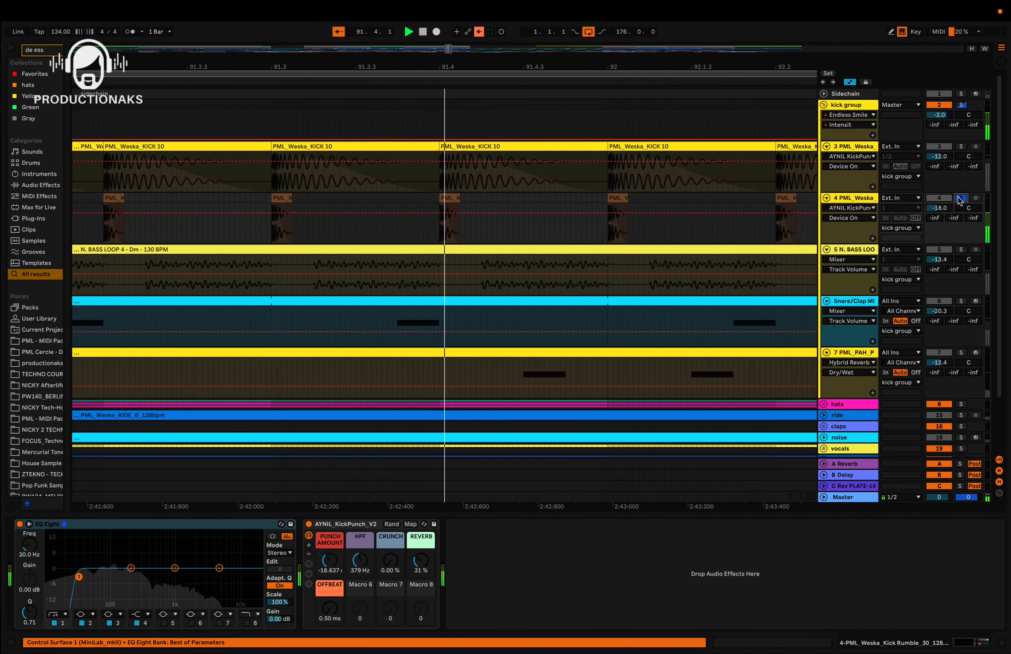
{"action": "key", "text": "space"}
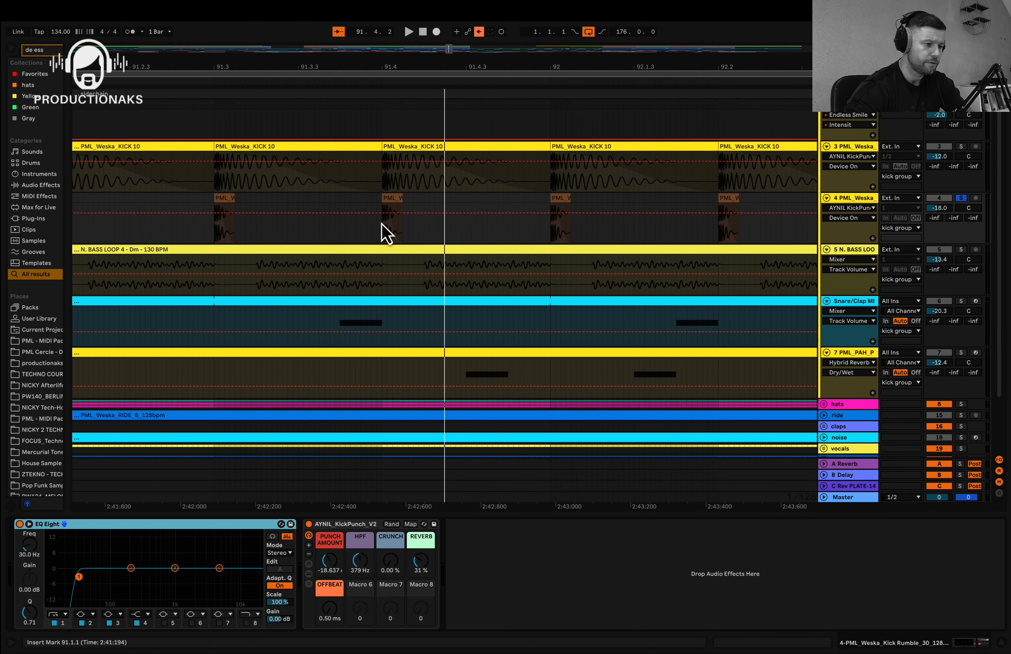
- Examine the kick rumble clip at 91.4 up close, then its pattern across the whole arrangement
{"action": "scroll", "coordinate": [378, 224], "scroll_direction": "up", "scroll_amount": 5}
{"action": "scroll", "coordinate": [443, 200], "scroll_direction": "up", "scroll_amount": 7}
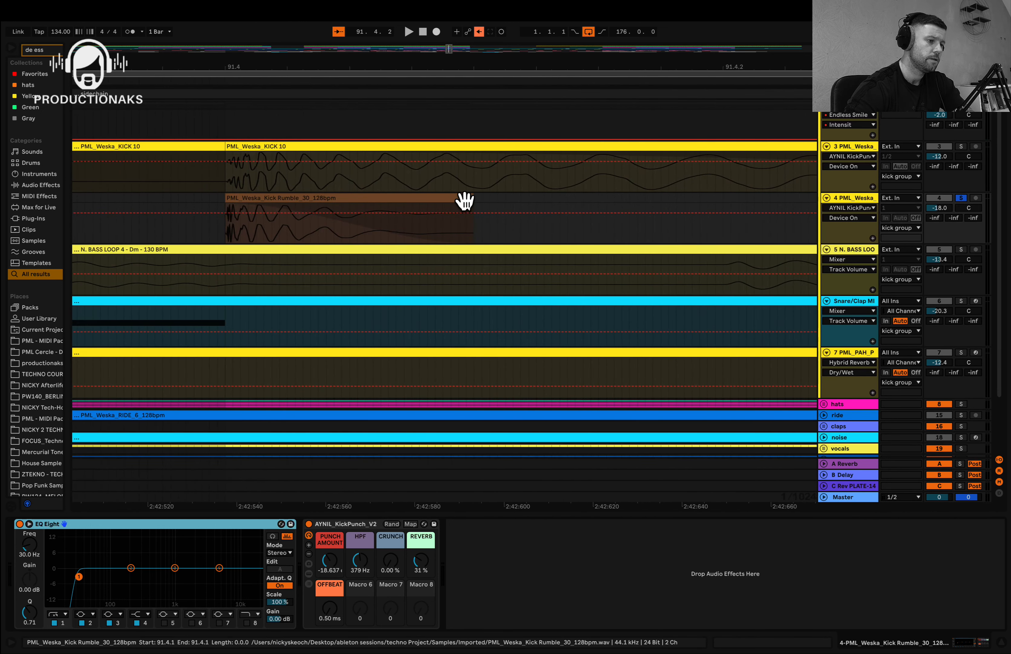
{"action": "scroll", "coordinate": [462, 201], "scroll_direction": "down", "scroll_amount": 5}
{"action": "left_click_drag", "start_coordinate": [465, 203], "coordinate": [670, 198]}
{"action": "scroll", "coordinate": [786, 218], "scroll_direction": "down", "scroll_amount": 5}
{"action": "scroll", "coordinate": [696, 198], "scroll_direction": "up", "scroll_amount": 5}
{"action": "left_click", "coordinate": [673, 210]}
{"action": "scroll", "coordinate": [674, 201], "scroll_direction": "down", "scroll_amount": 10}
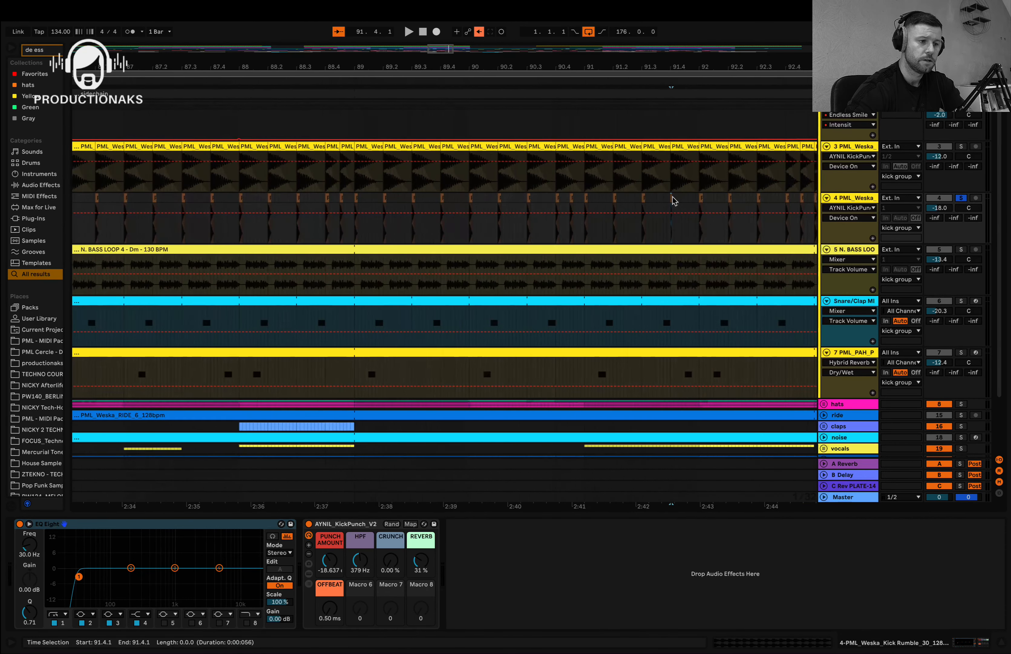
{"action": "scroll", "coordinate": [672, 200], "scroll_direction": "up", "scroll_amount": 5}
{"action": "scroll", "coordinate": [674, 204], "scroll_direction": "up", "scroll_amount": 5}
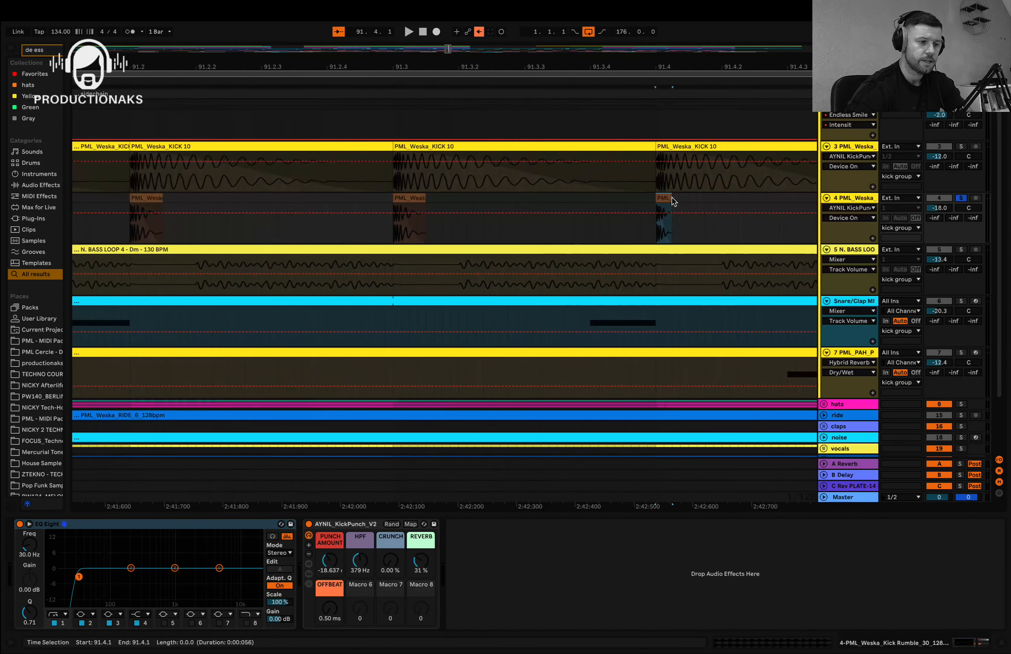
{"action": "scroll", "coordinate": [681, 200], "scroll_direction": "down", "scroll_amount": 15}
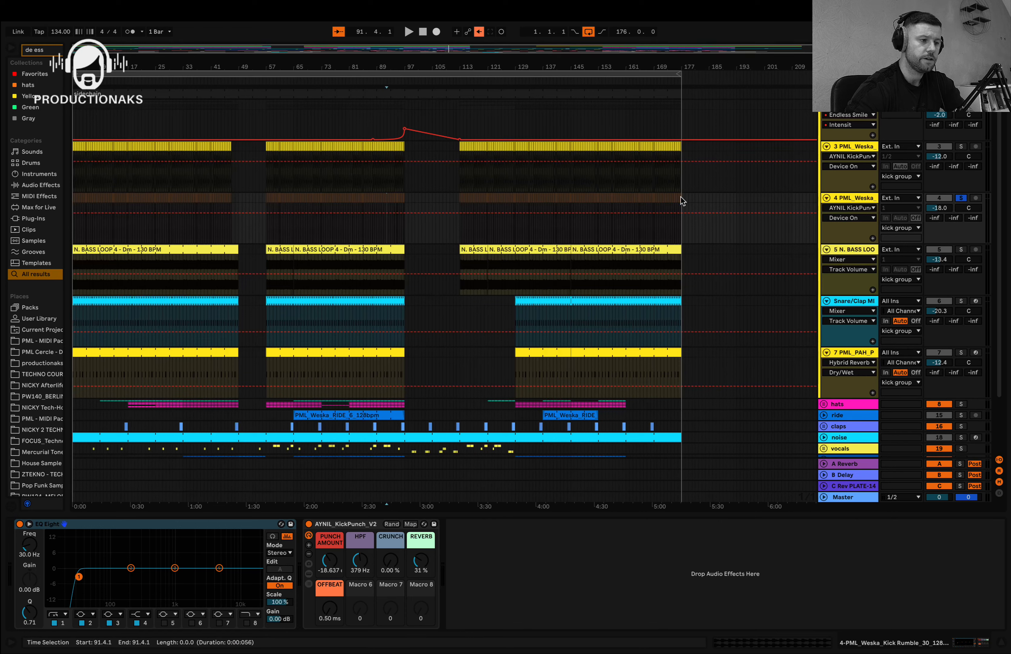
- Audition the soloed N. BASS LOOP 4 track and inspect band 2 of its EQ Eight
{"action": "scroll", "coordinate": [904, 225], "scroll_direction": "down", "scroll_amount": 3}
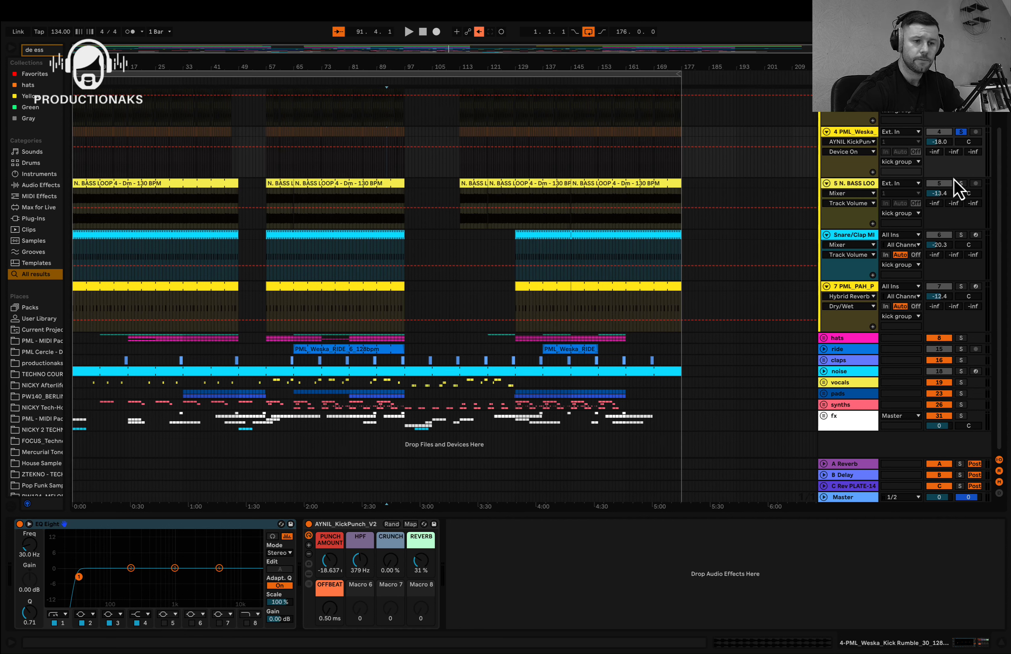
{"action": "key", "text": "space"}
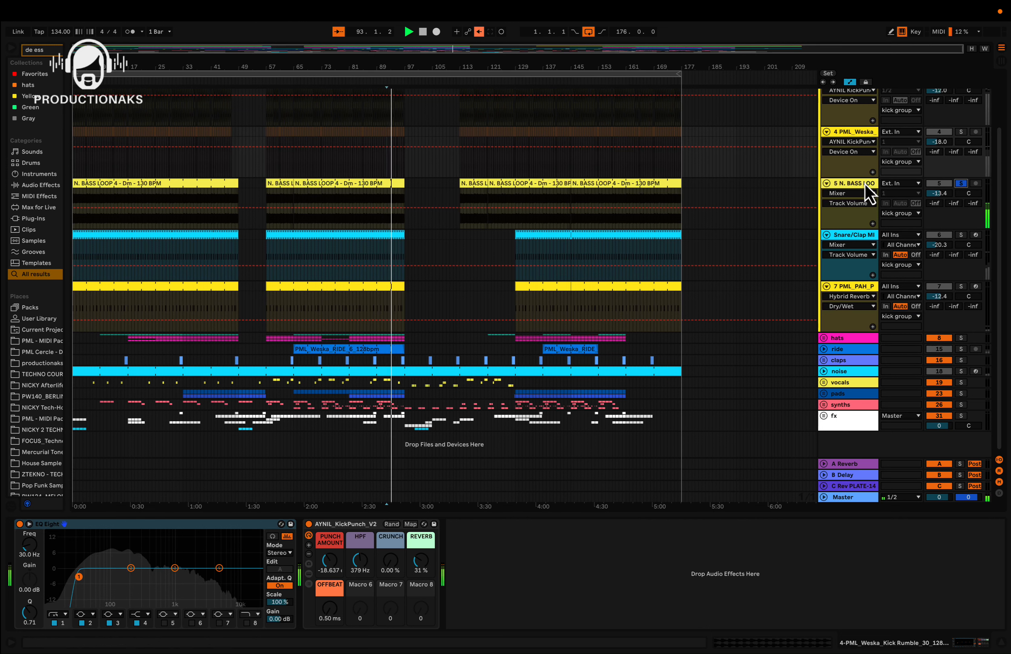
{"action": "left_click", "coordinate": [844, 185]}
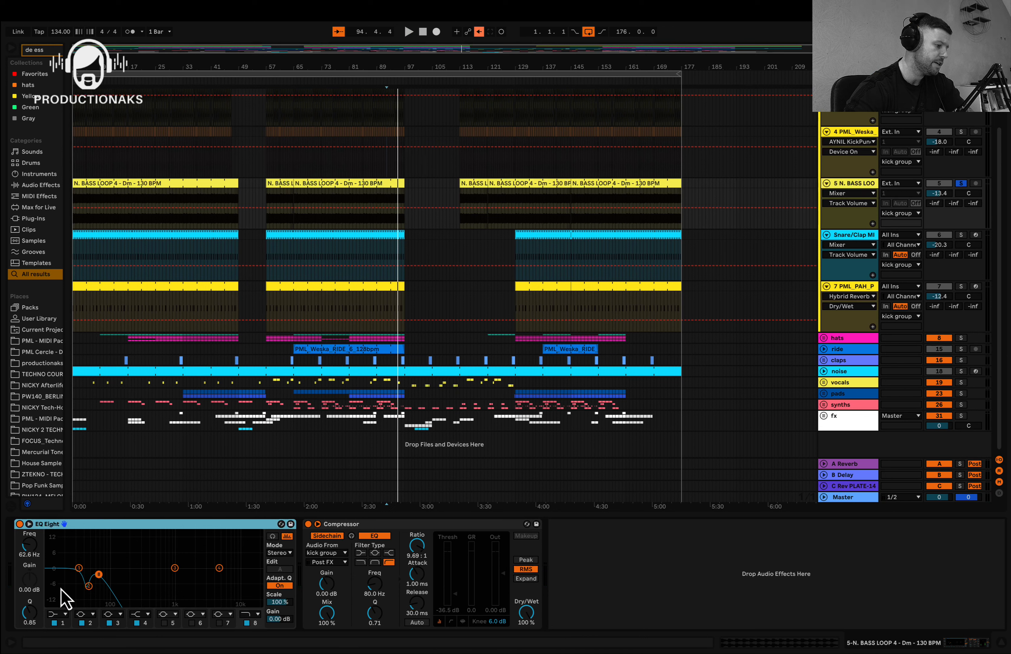
{"action": "left_click", "coordinate": [89, 587]}
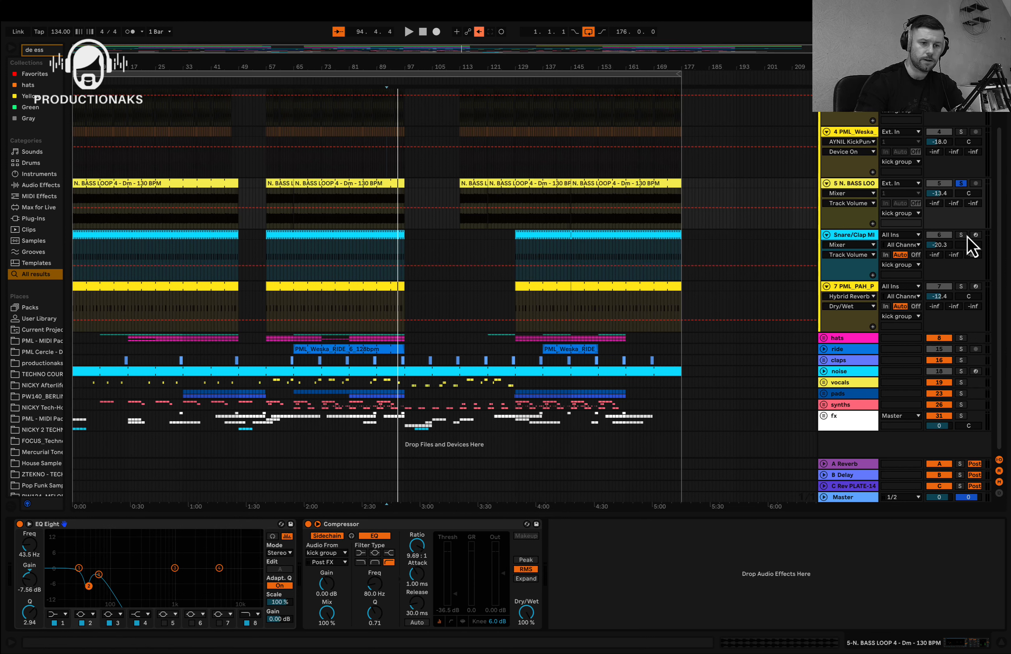
- Audition the soloed Snare/Clap MIDI track from bar 87
{"action": "left_click", "coordinate": [370, 255]}
{"action": "key", "text": "space"}
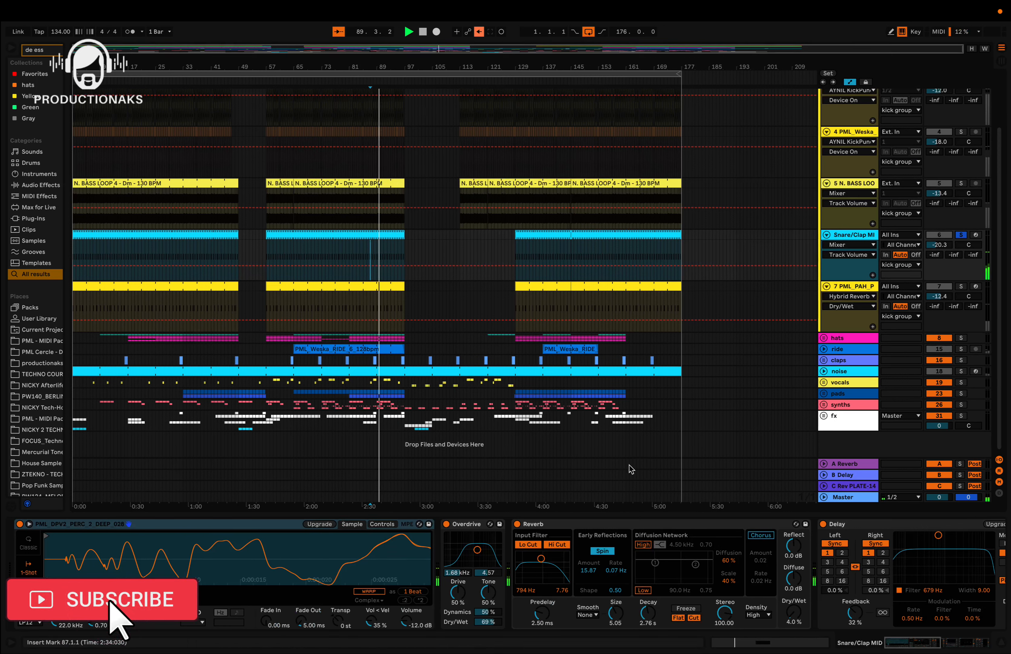
{"action": "key", "text": "space"}
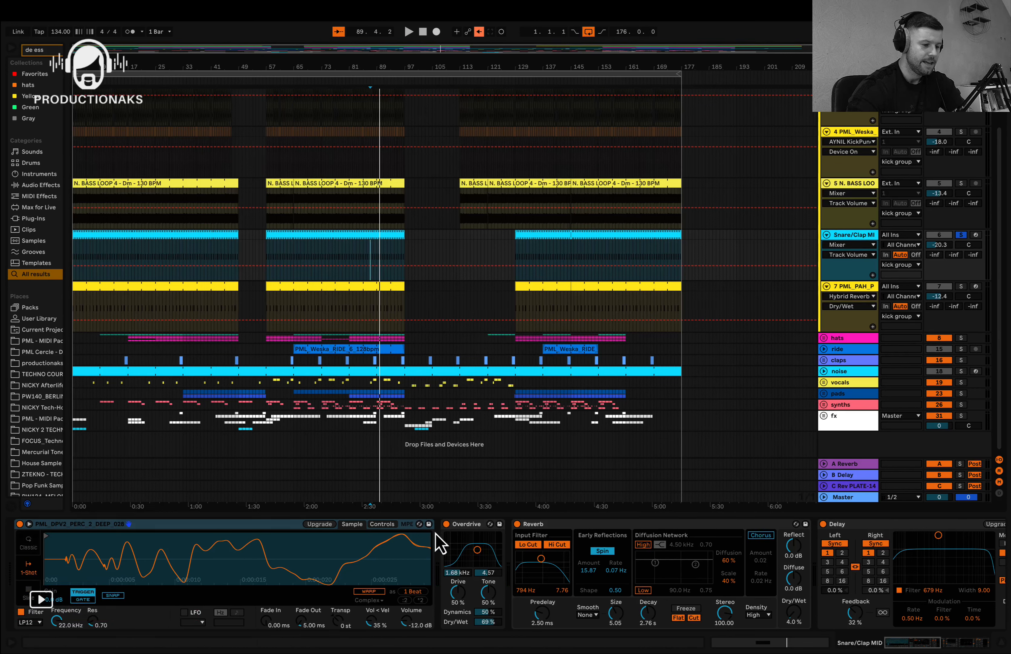
- Compare the Snare/Clap sound during playback with Overdrive and Reverb each bypassed and re-enabled
{"action": "scroll", "coordinate": [451, 549], "scroll_direction": "right", "scroll_amount": 3}
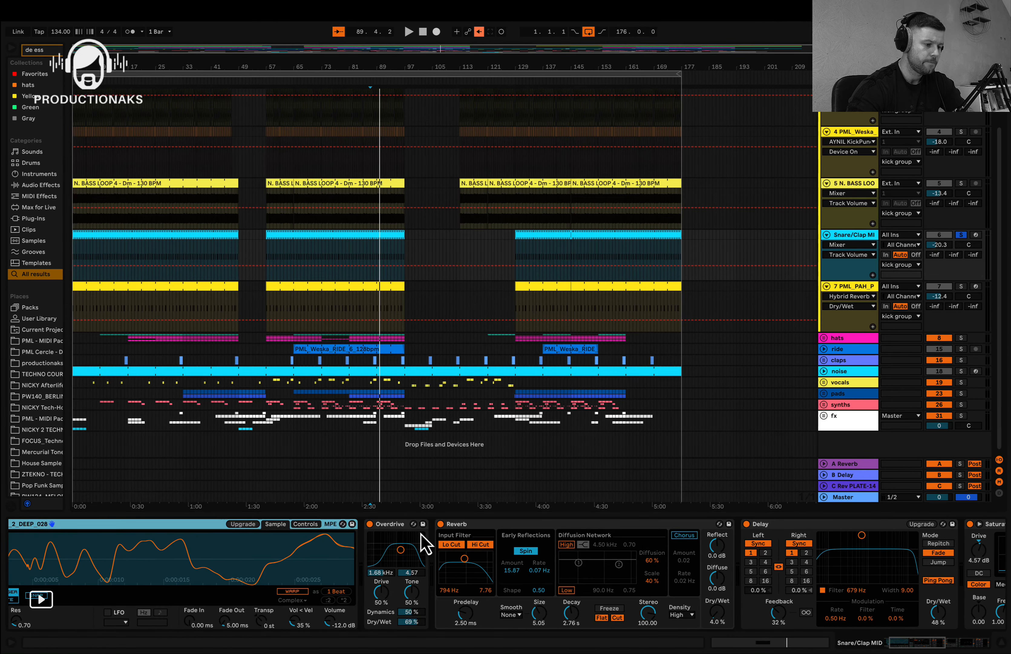
{"action": "key", "text": "space"}
{"action": "left_click", "coordinate": [370, 527]}
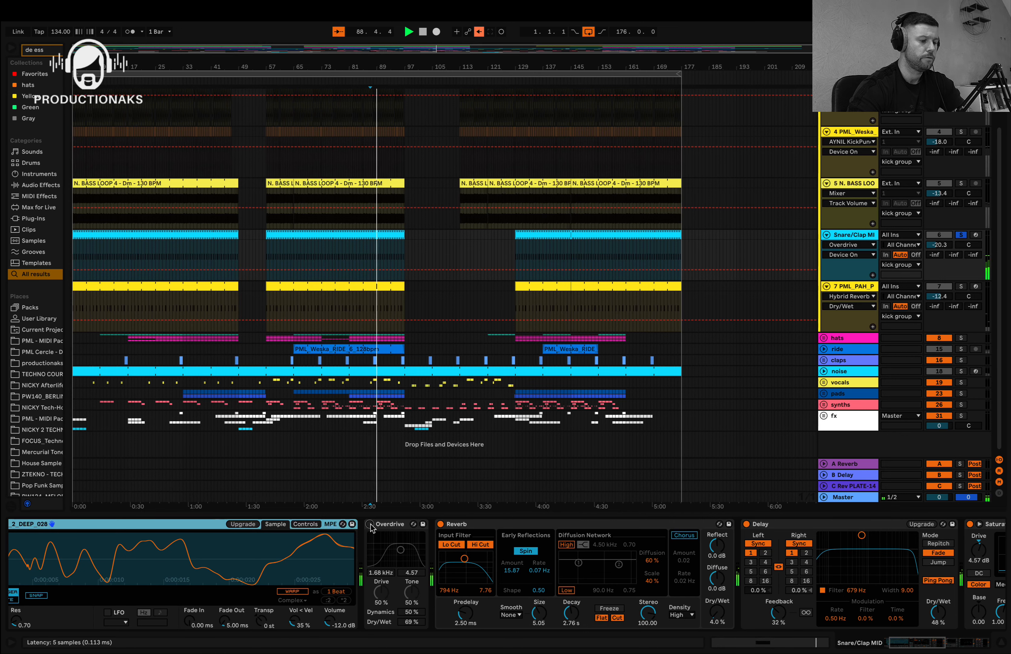
{"action": "left_click", "coordinate": [370, 524]}
{"action": "left_click", "coordinate": [440, 524]}
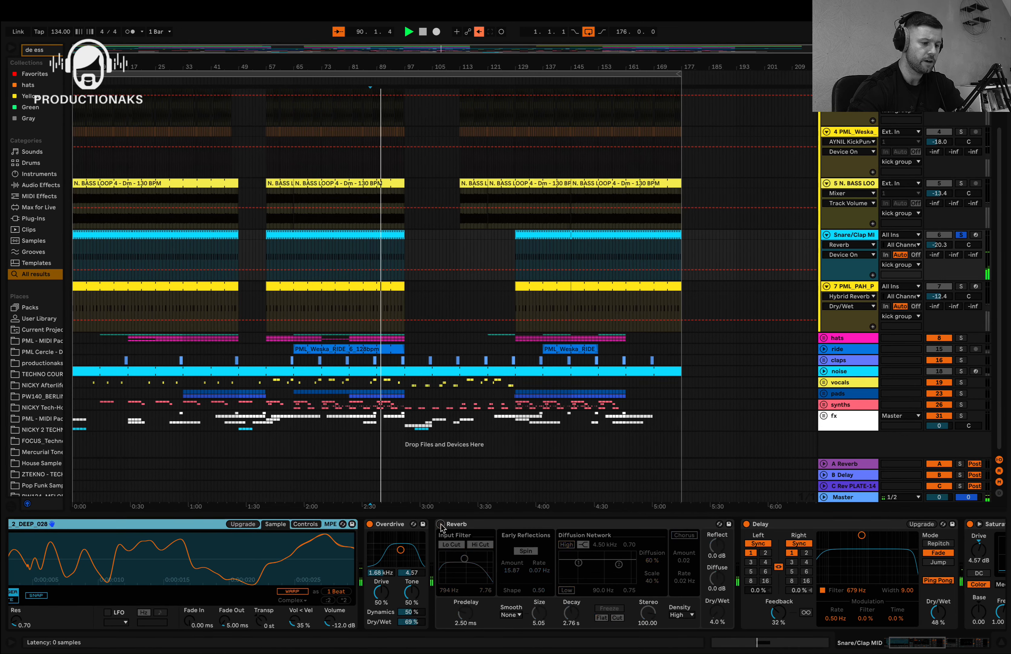
{"action": "left_click", "coordinate": [441, 525]}
- Compare the Snare/Clap sound during playback with Delay bypassed and re-enabled
{"action": "scroll", "coordinate": [591, 583], "scroll_direction": "right", "scroll_amount": 5}
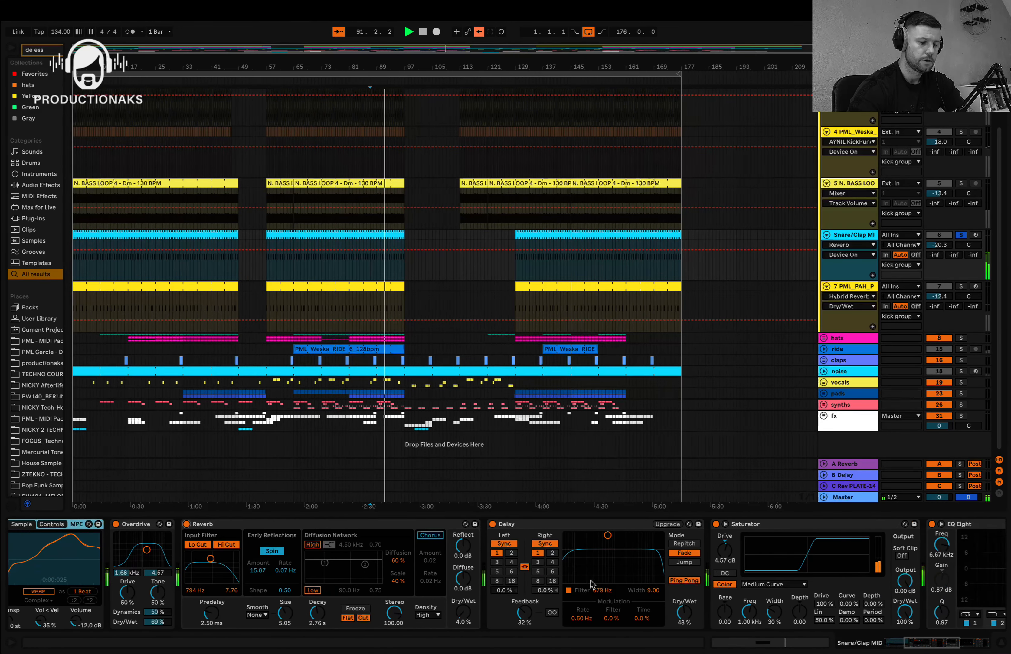
{"action": "scroll", "coordinate": [591, 580], "scroll_direction": "right", "scroll_amount": 2}
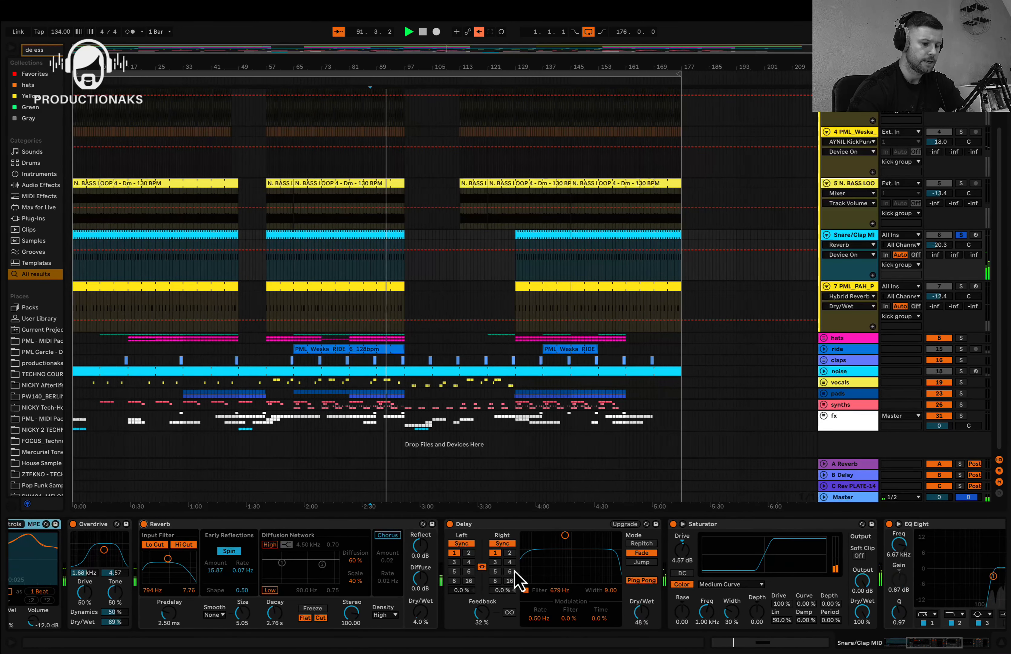
{"action": "left_click", "coordinate": [450, 524]}
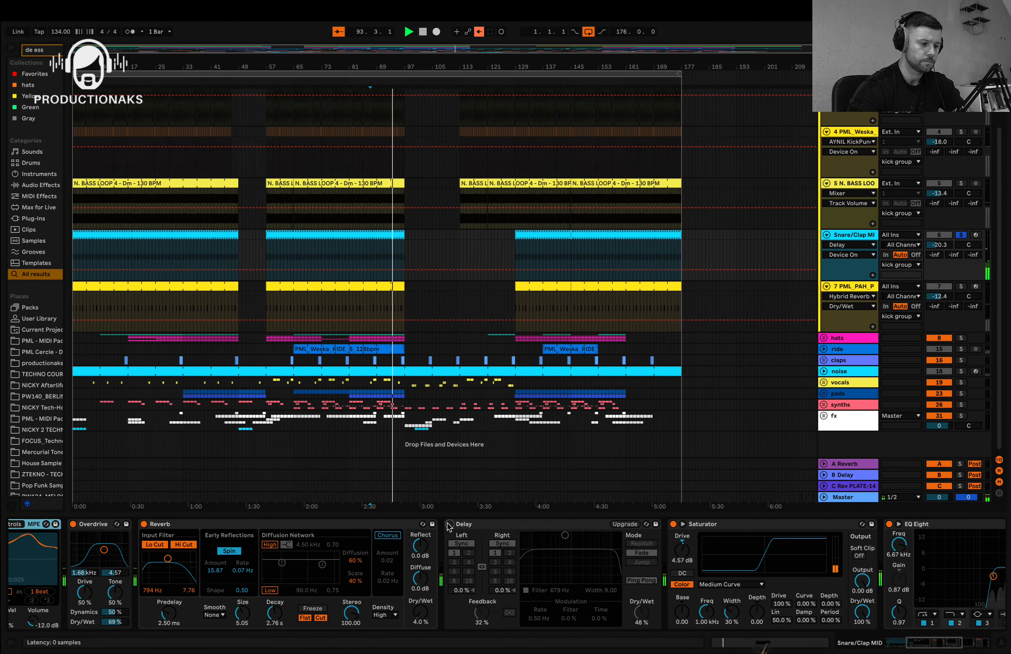
{"action": "left_click", "coordinate": [450, 524]}
- Review the Saturator, EQ Eight and sidechained Compressor in the Snare/Clap device chain, and stop playback
{"action": "scroll", "coordinate": [561, 567], "scroll_direction": "right", "scroll_amount": 6}
{"action": "scroll", "coordinate": [561, 567], "scroll_direction": "right", "scroll_amount": 10}
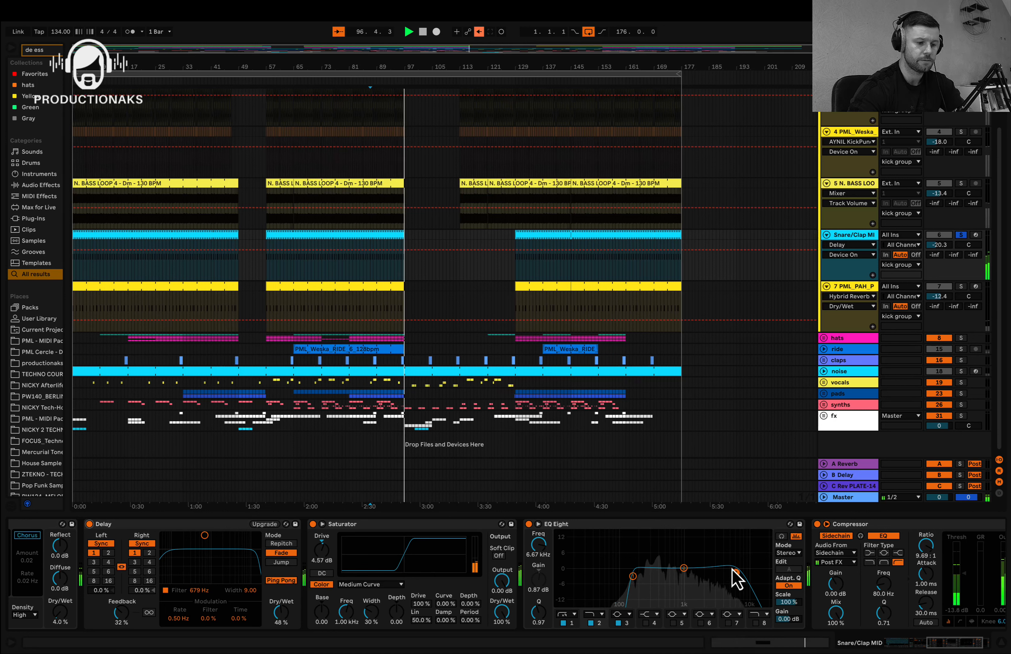
{"action": "key", "text": "space"}
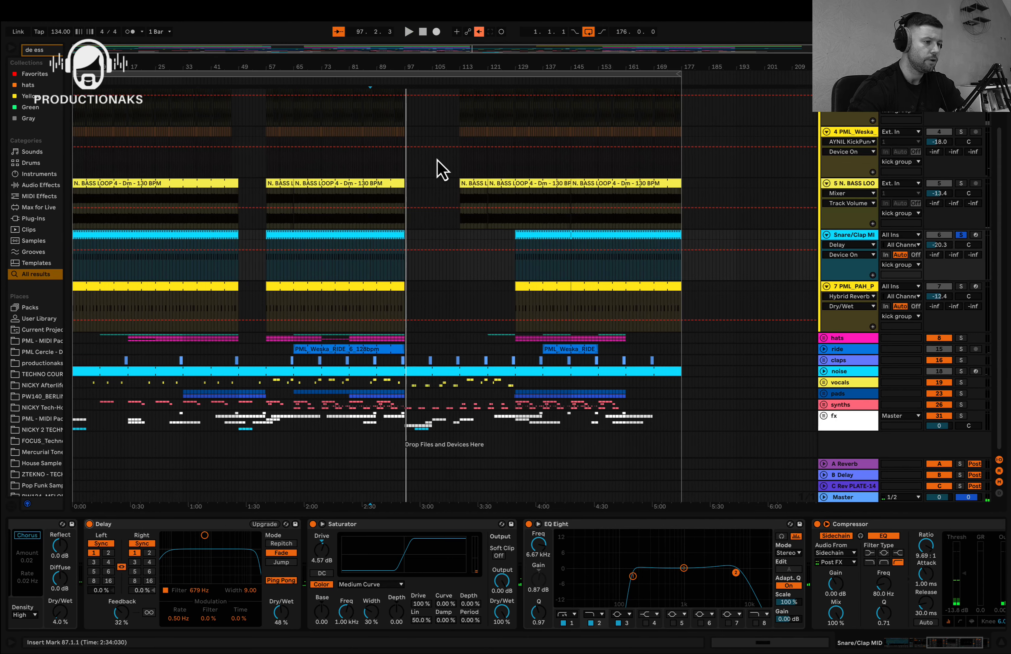
{"action": "scroll", "coordinate": [393, 165], "scroll_direction": "up", "scroll_amount": 3}
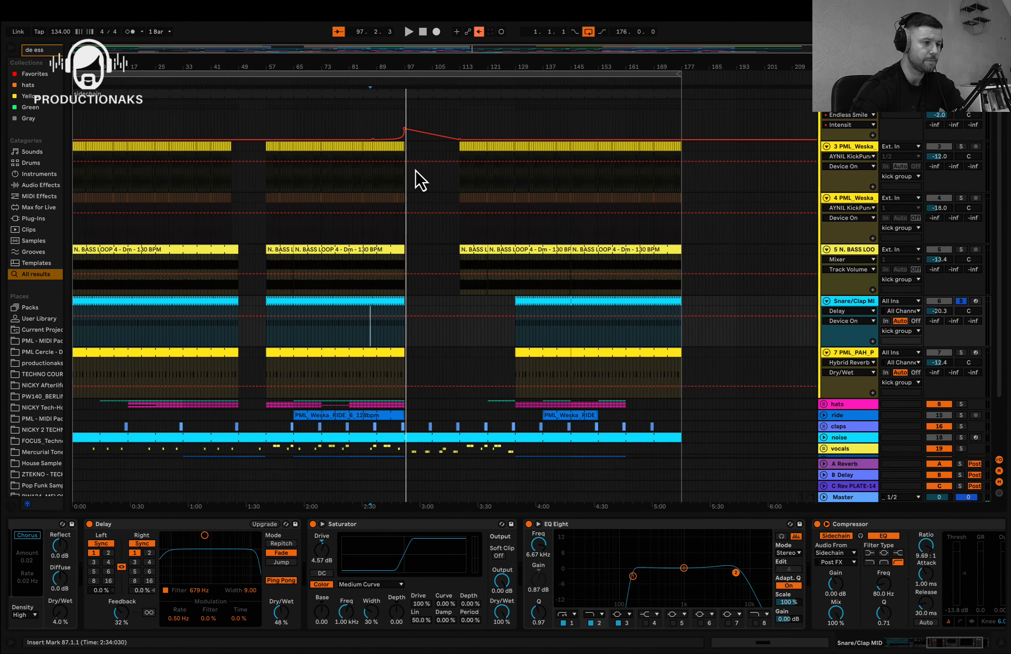
{"action": "scroll", "coordinate": [419, 180], "scroll_direction": "down", "scroll_amount": 3}
{"action": "scroll", "coordinate": [705, 603], "scroll_direction": "right", "scroll_amount": 5}
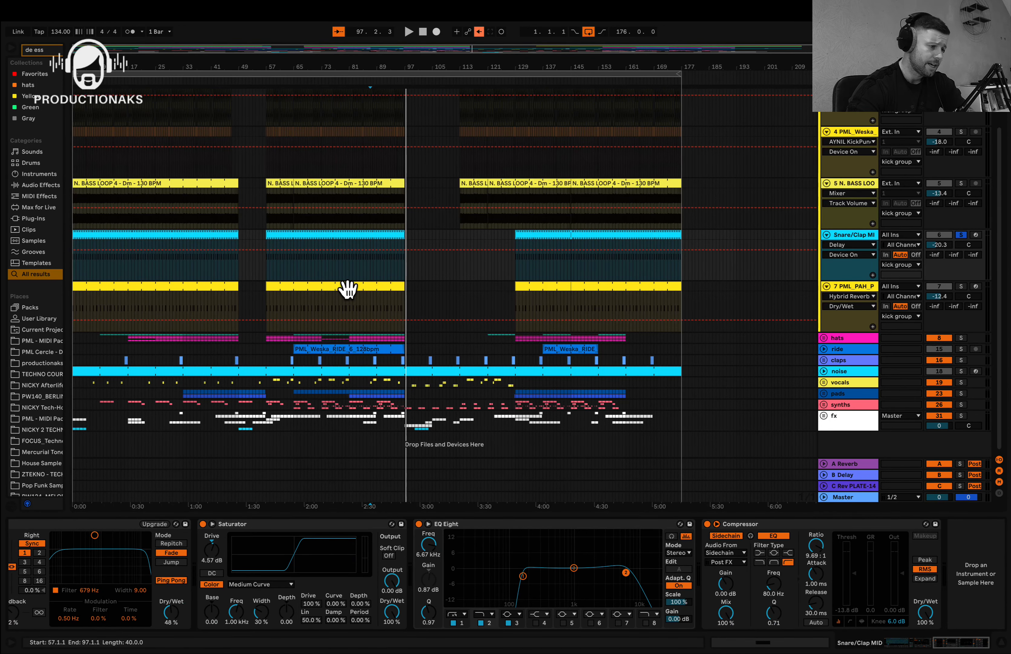
- Solo the PML_PAH_PERC_04 track and audition it from bar 81
{"action": "scroll", "coordinate": [348, 290], "scroll_direction": "up", "scroll_amount": 10}
{"action": "left_click", "coordinate": [349, 302]}
{"action": "key", "text": "space"}
{"action": "left_click", "coordinate": [962, 286]}
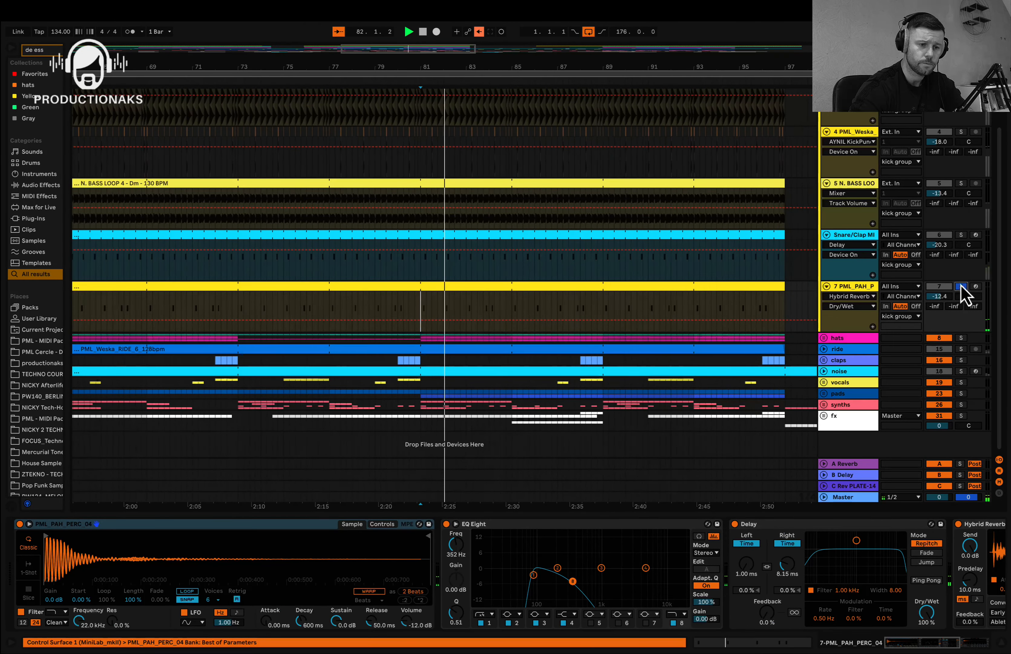
- Review the EQ Eight, Delay and Hybrid Reverb in the PML_PAH_PERC_04 device chain, and stop playback
{"action": "left_click", "coordinate": [855, 289]}
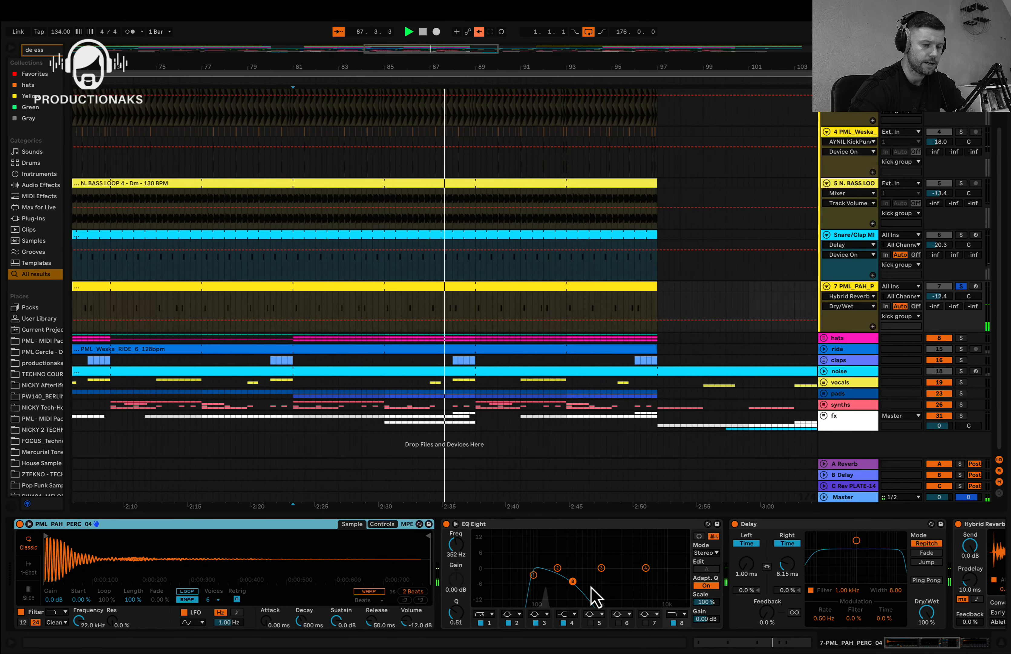
{"action": "scroll", "coordinate": [774, 585], "scroll_direction": "right", "scroll_amount": 5}
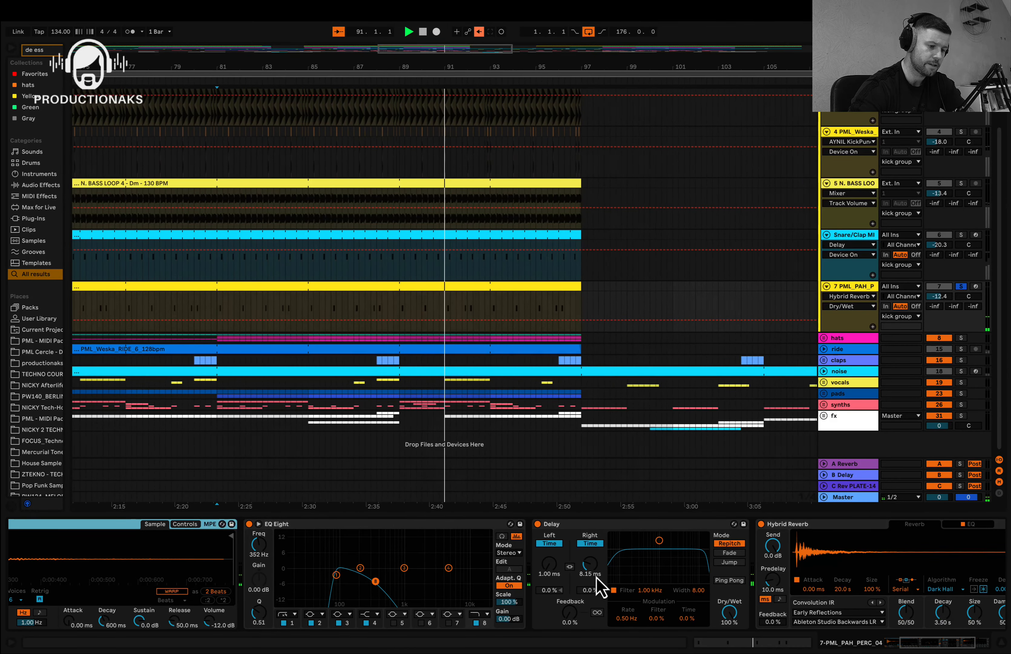
{"action": "scroll", "coordinate": [597, 578], "scroll_direction": "right", "scroll_amount": 5}
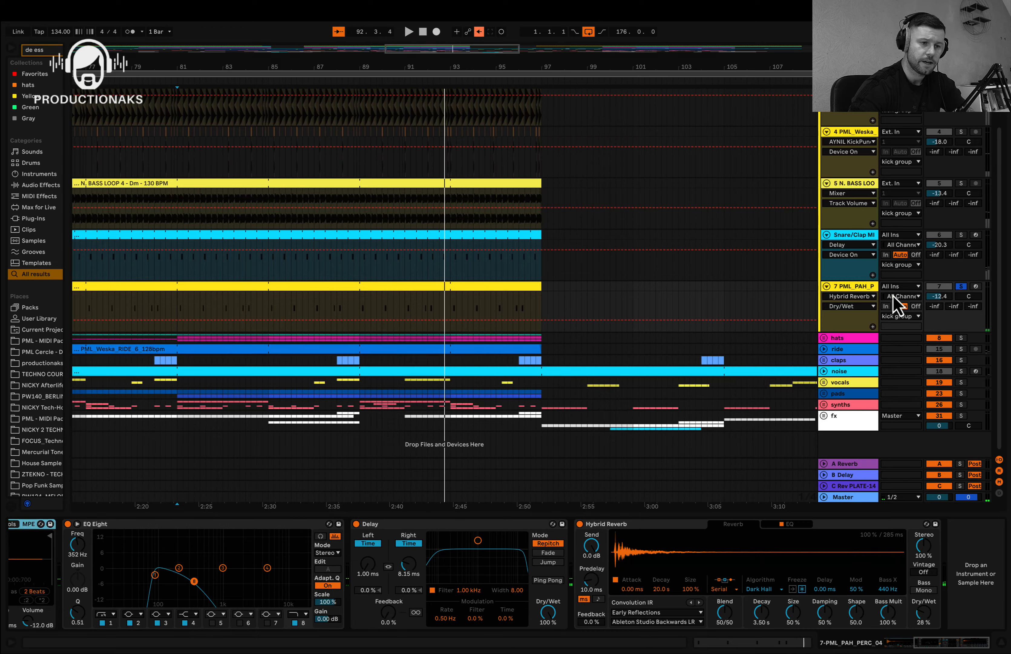
- Solo the kick group and audition all its tracks together from bar 81
{"action": "scroll", "coordinate": [892, 303], "scroll_direction": "up", "scroll_amount": 3}
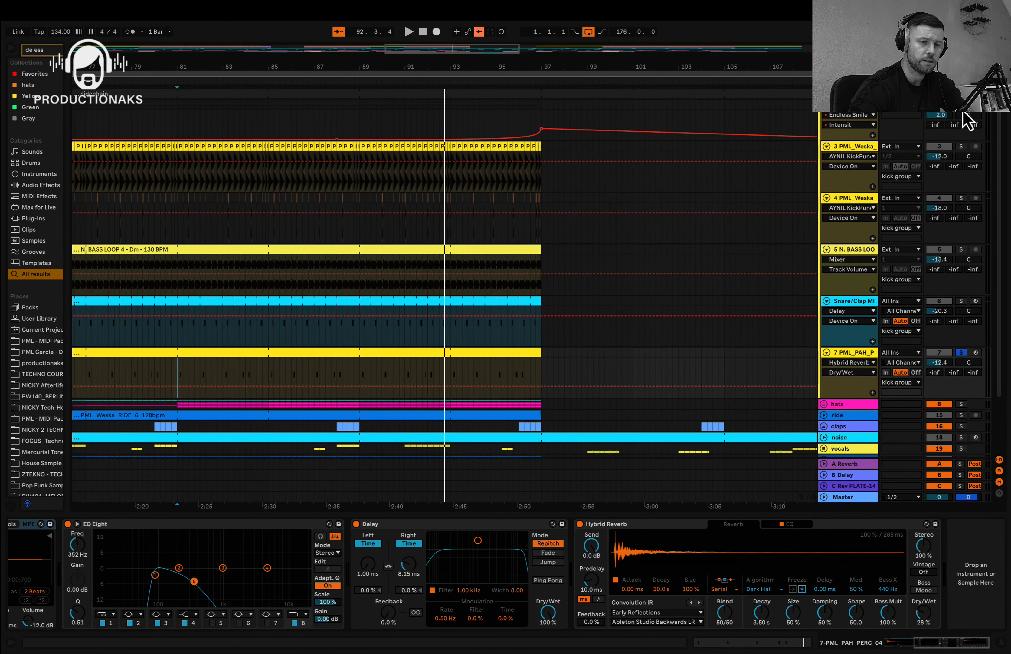
{"action": "key", "text": "space"}
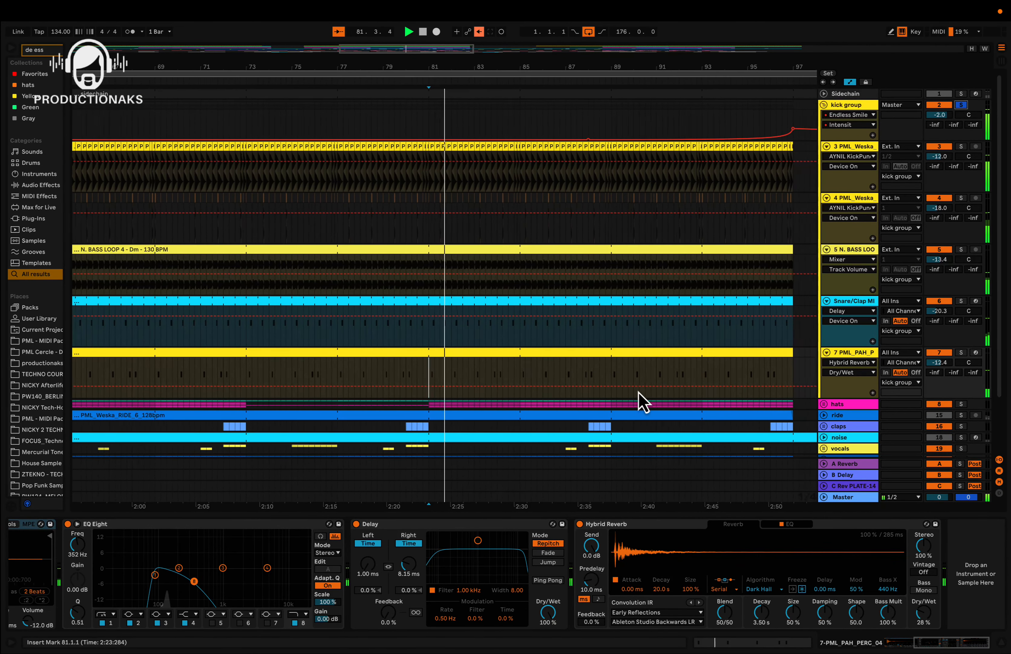
{"action": "scroll", "coordinate": [638, 390], "scroll_direction": "down", "scroll_amount": 2}
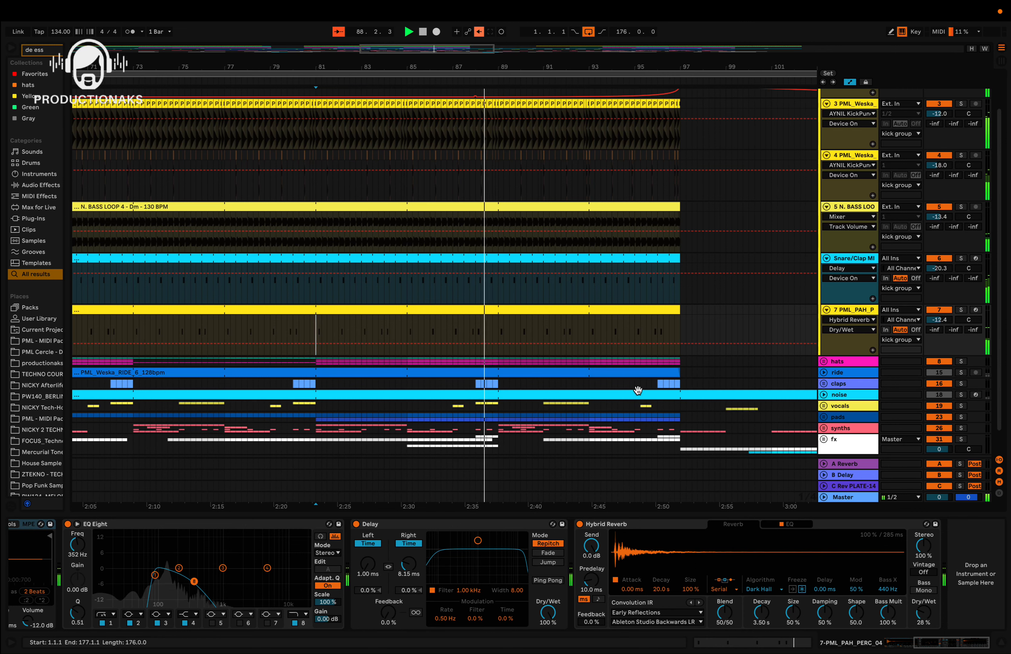
{"action": "key", "text": "space"}
- Unfold the hats group and open its device chain
{"action": "scroll", "coordinate": [852, 335], "scroll_direction": "down", "scroll_amount": 1}
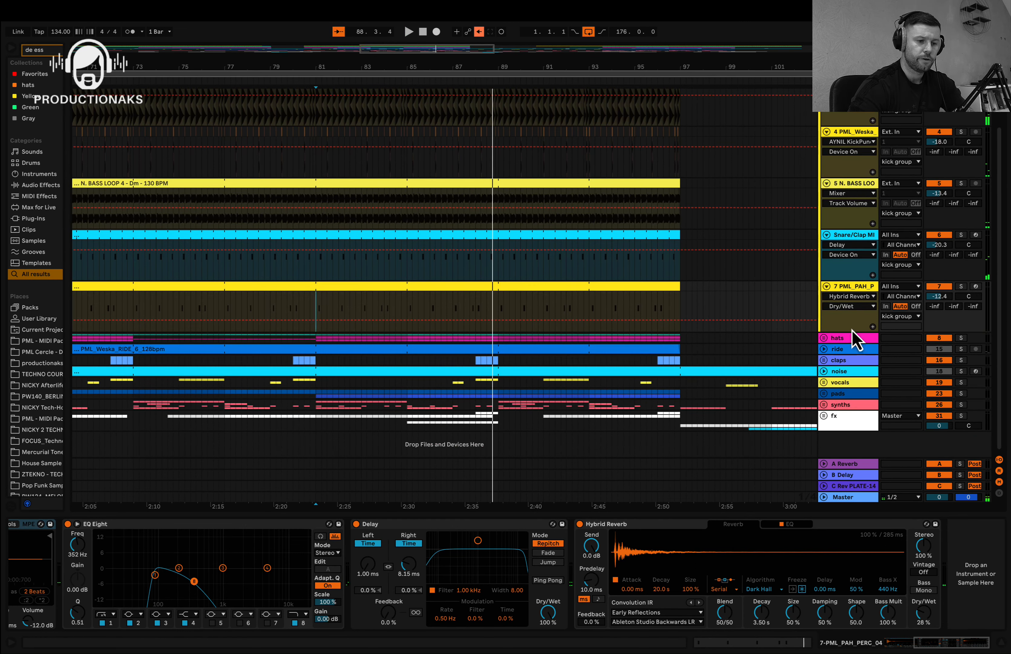
{"action": "left_click", "coordinate": [824, 338]}
{"action": "scroll", "coordinate": [828, 297], "scroll_direction": "down", "scroll_amount": 6}
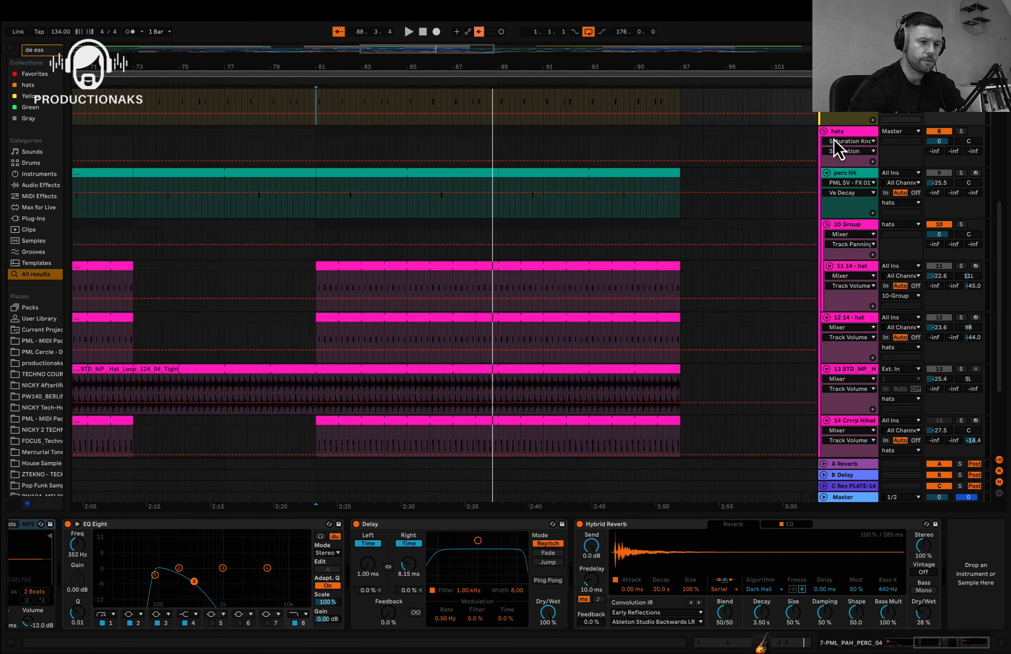
{"action": "left_click", "coordinate": [839, 144]}
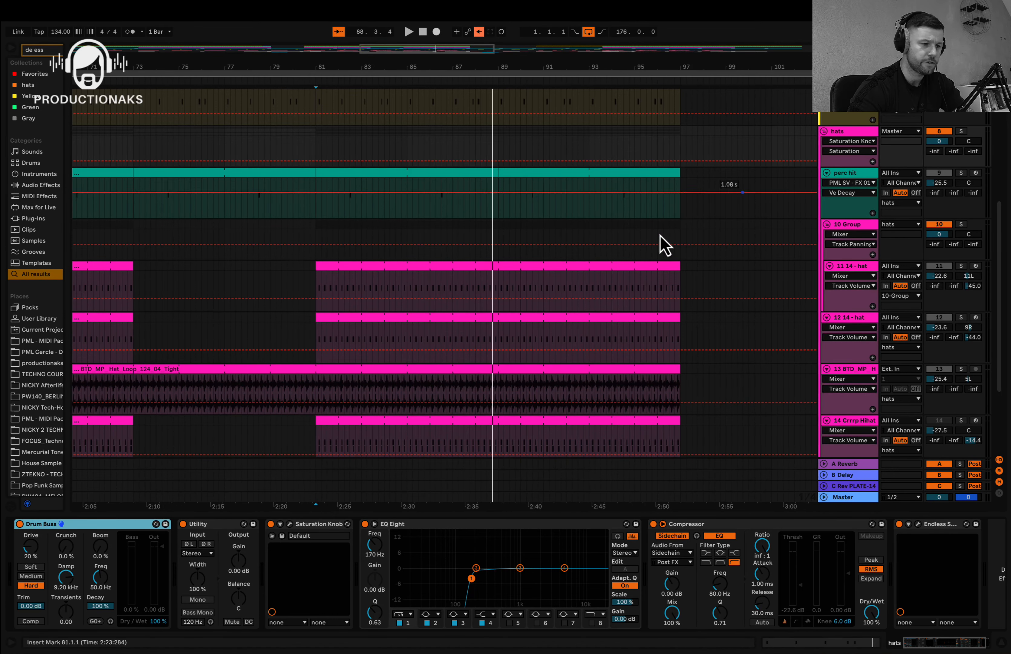
- Solo the perc hit track alongside the kick group and audition them from bar 82, stopping around bar 88
{"action": "left_click", "coordinate": [344, 212]}
{"action": "key", "text": "plus"}
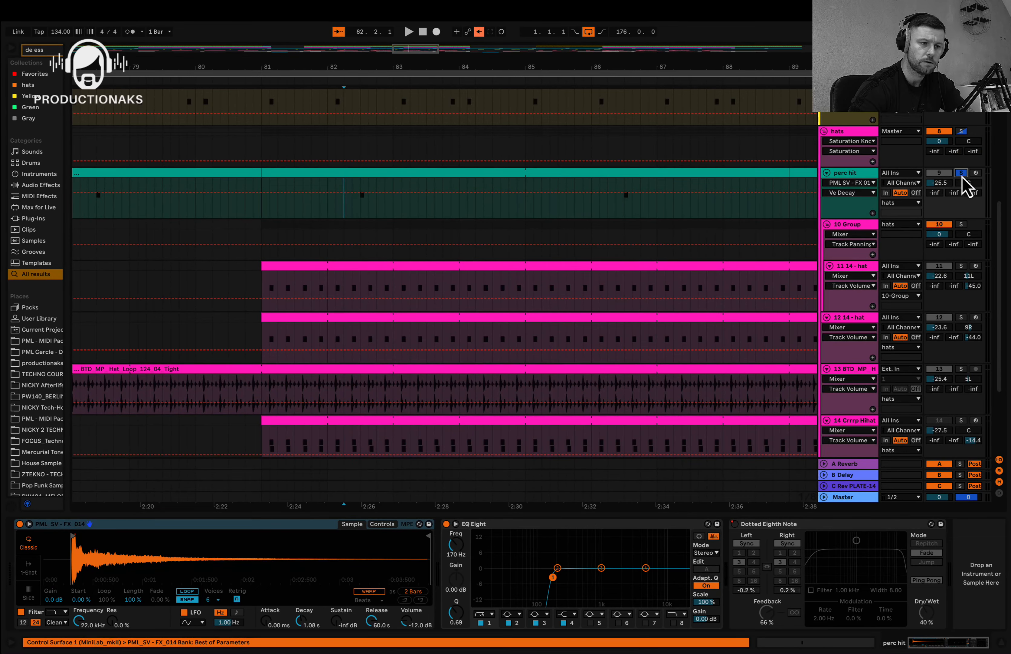
{"action": "key", "text": "space"}
{"action": "scroll", "coordinate": [963, 170], "scroll_direction": "up", "scroll_amount": 8}
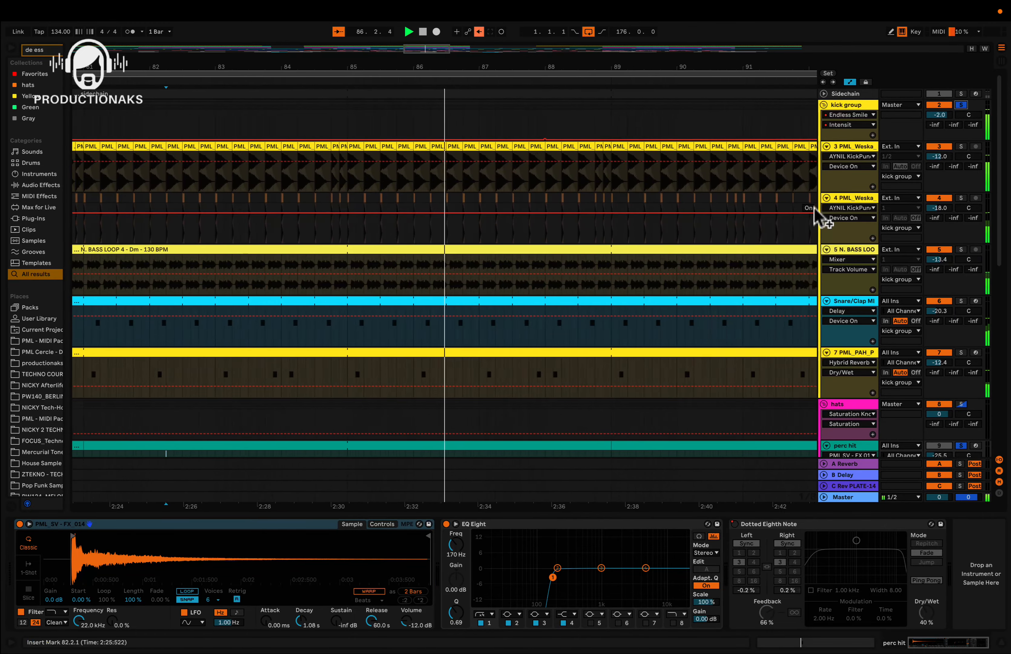
{"action": "key", "text": "plus"}
{"action": "key", "text": "plus"}
{"action": "key", "text": "minus"}
{"action": "key", "text": "minus"}
{"action": "key", "text": "minus"}
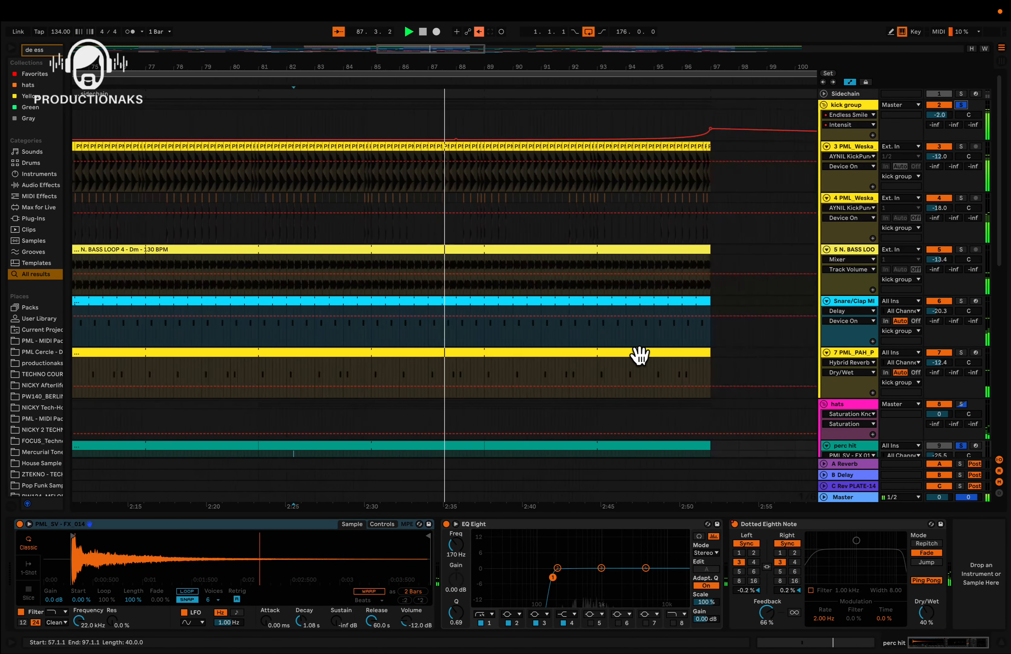
{"action": "scroll", "coordinate": [640, 355], "scroll_direction": "down", "scroll_amount": 7}
{"action": "key", "text": "space"}
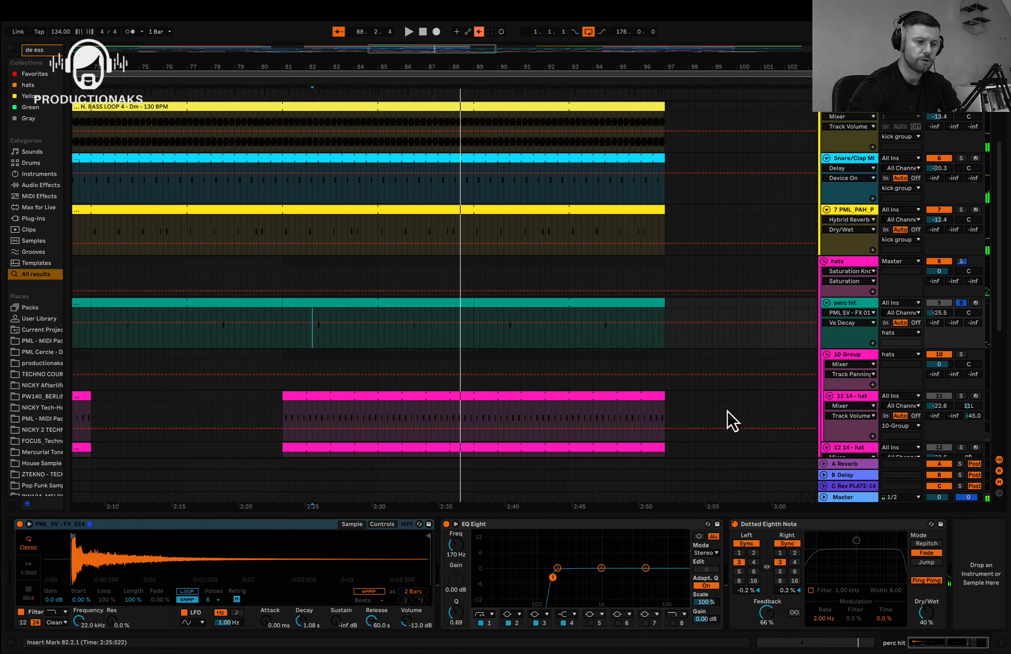
- Review the PML SV - FX_014 sampler, EQ Eight and Dotted Eighth Note delay in the perc hit device chain
{"action": "left_click", "coordinate": [852, 303]}
{"action": "left_click", "coordinate": [290, 596]}
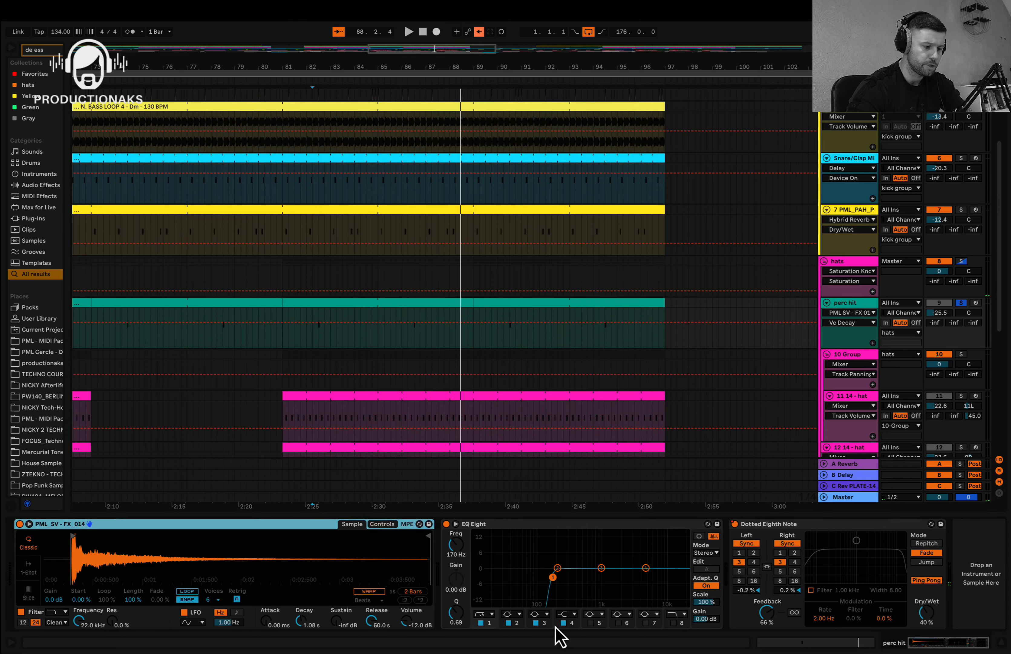
{"action": "scroll", "coordinate": [493, 564], "scroll_direction": "right", "scroll_amount": 1}
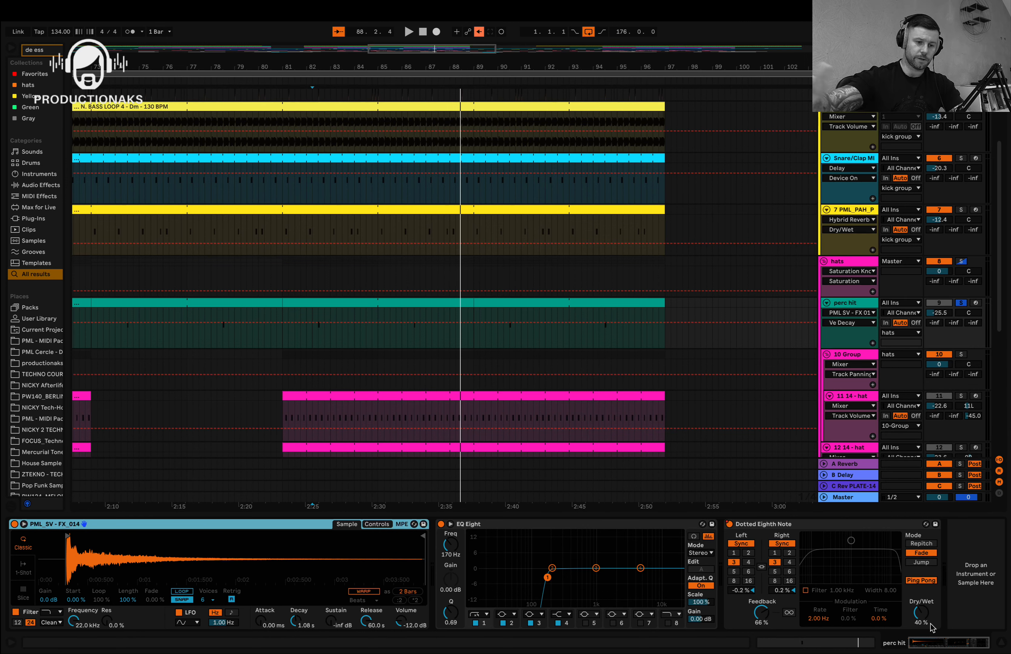
- Solo both 14-hat tracks in addition to perc hit and play from bar 81
{"action": "scroll", "coordinate": [772, 282], "scroll_direction": "down", "scroll_amount": 4}
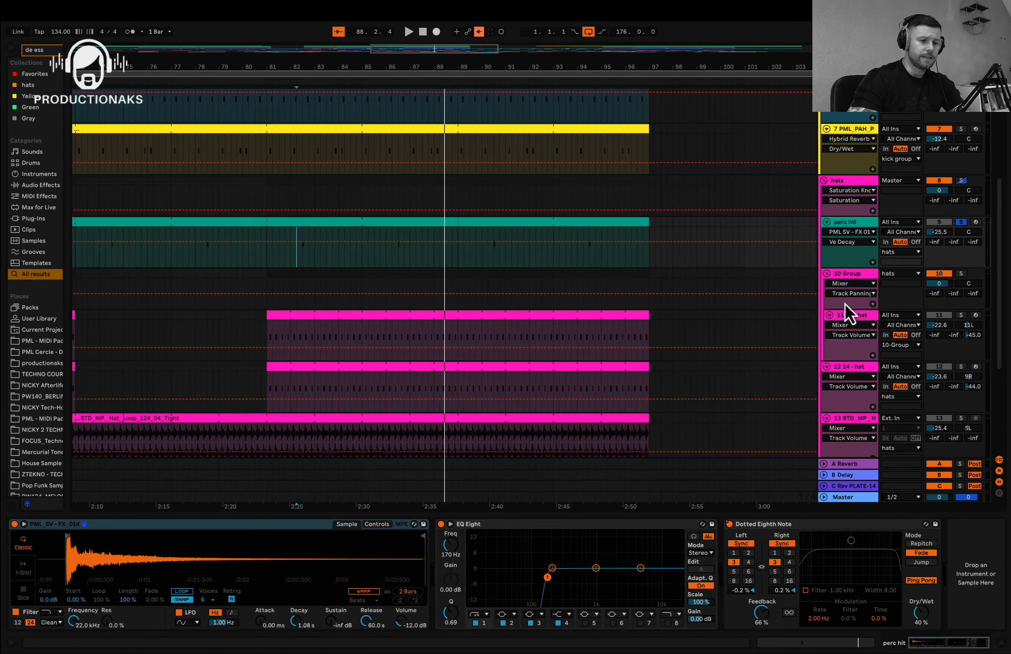
{"action": "left_click", "coordinate": [266, 327]}
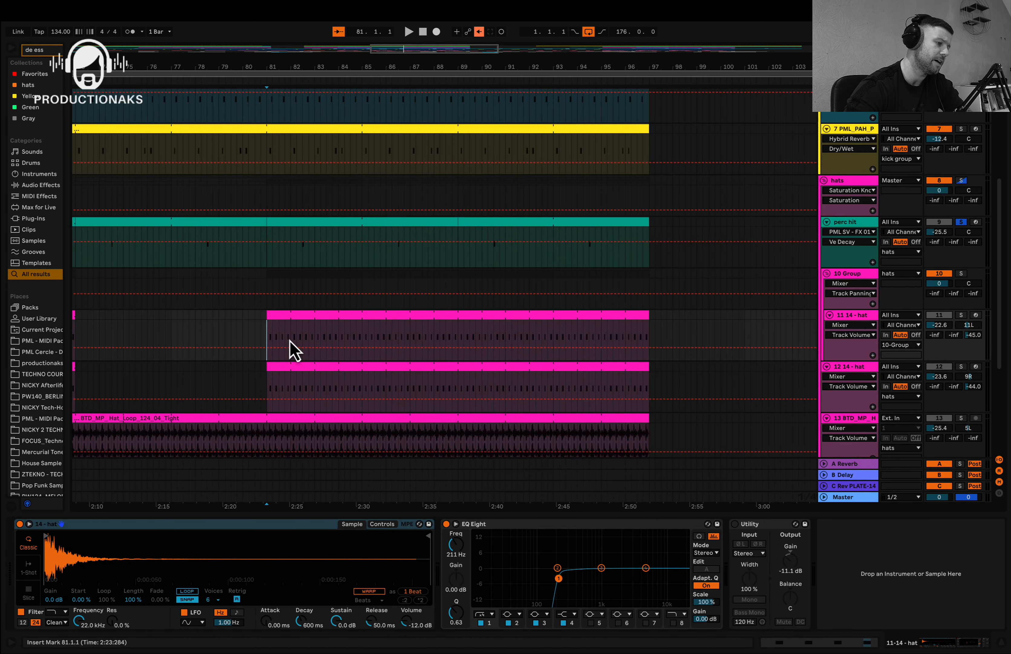
{"action": "scroll", "coordinate": [289, 347], "scroll_direction": "up", "scroll_amount": 3}
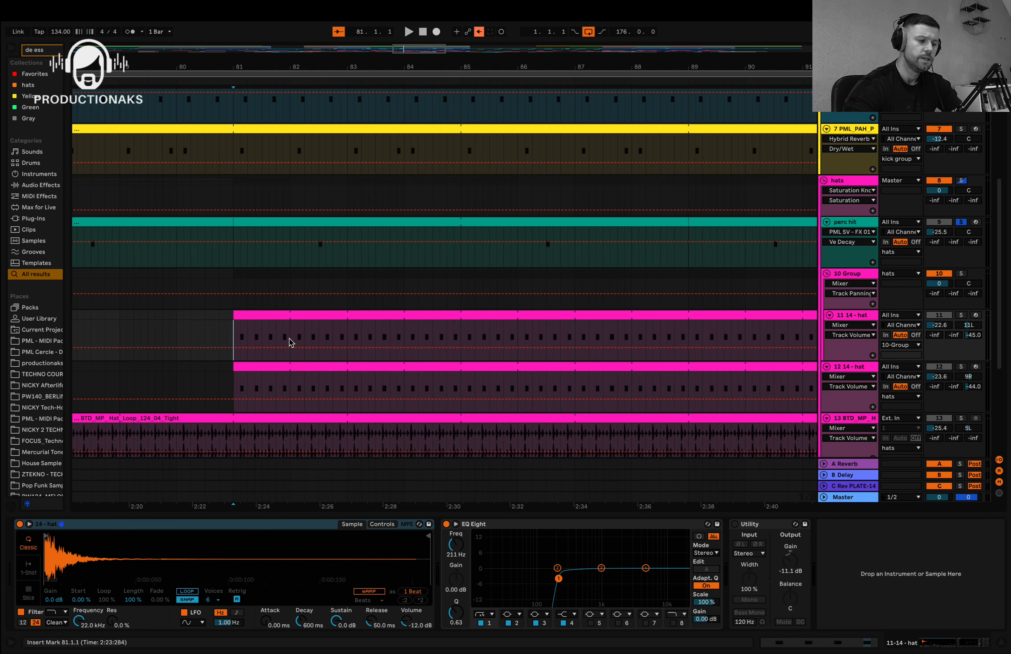
{"action": "scroll", "coordinate": [289, 342], "scroll_direction": "down", "scroll_amount": 8}
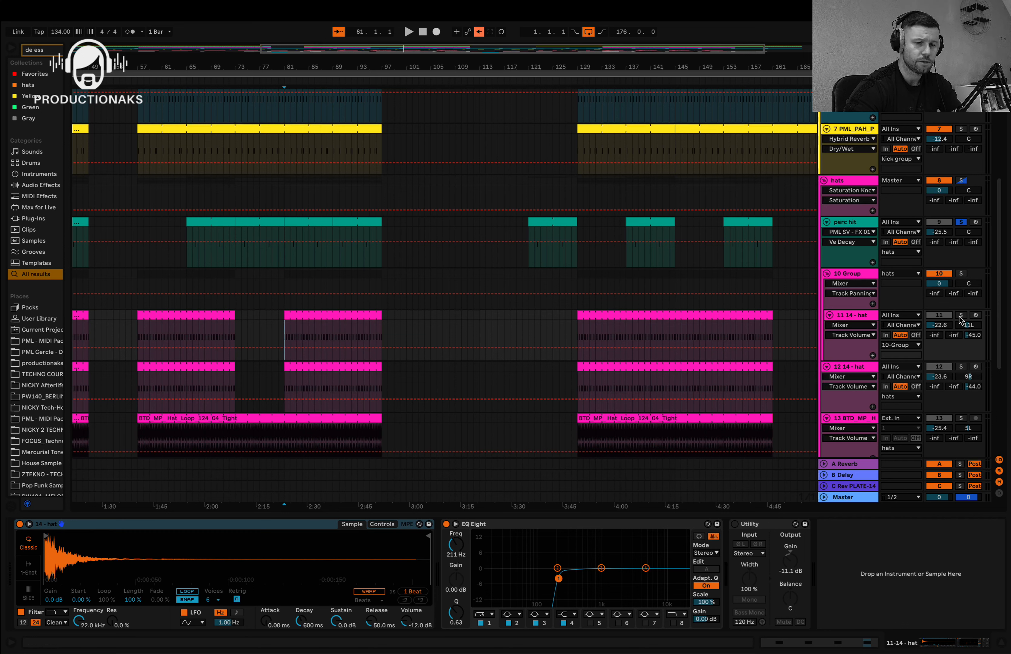
{"action": "left_click", "coordinate": [961, 367]}
{"action": "key", "text": "space"}
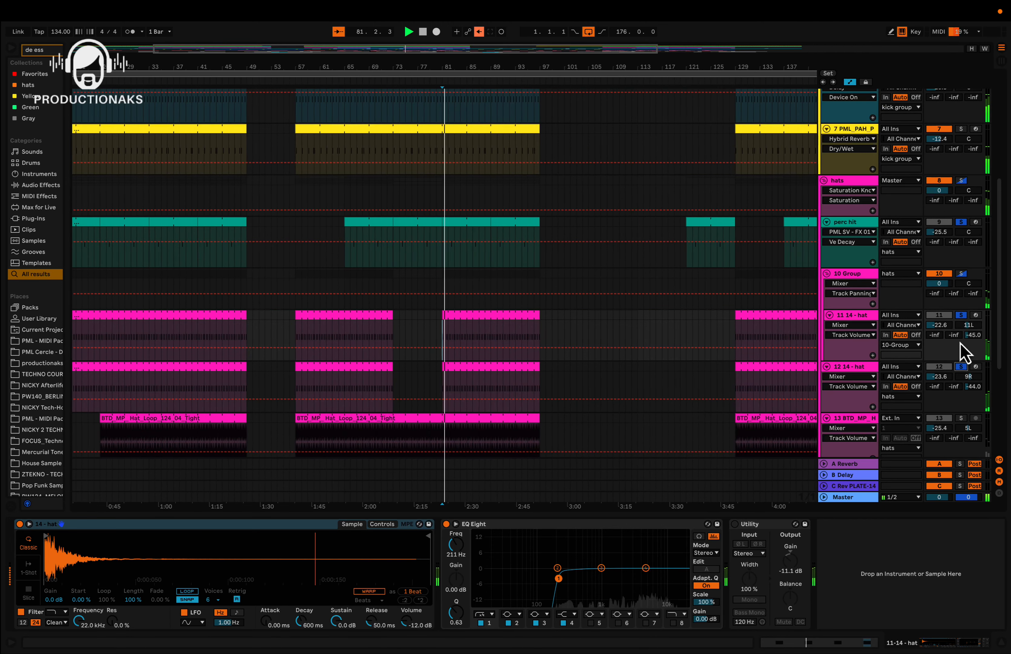
- Solo 10 Group and compare its sound during playback with Redux bypassed and re-enabled
{"action": "left_click", "coordinate": [961, 274]}
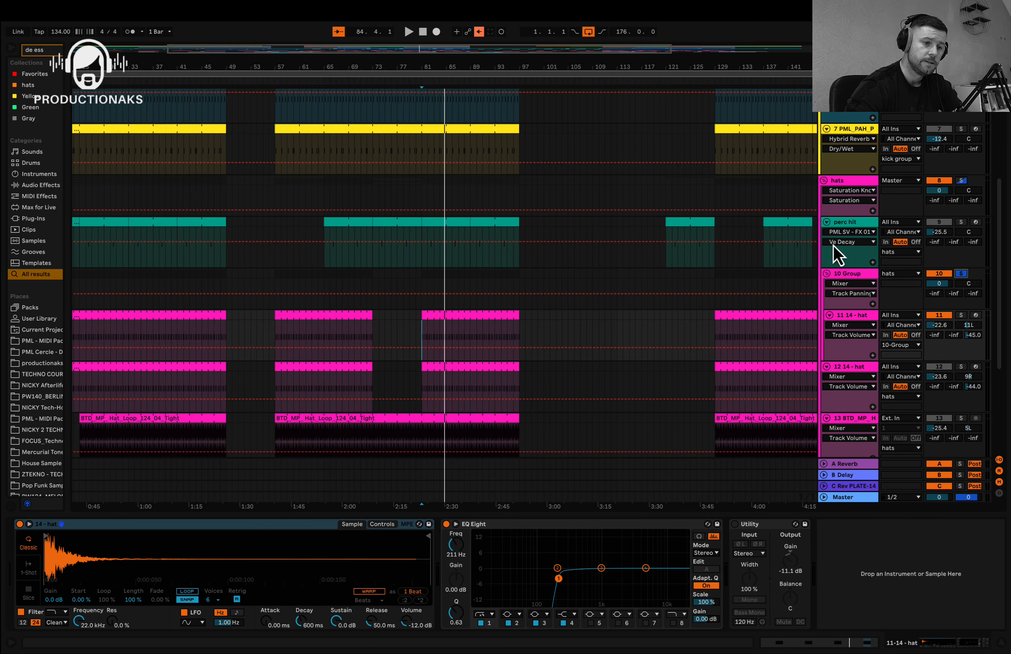
{"action": "left_click", "coordinate": [847, 276]}
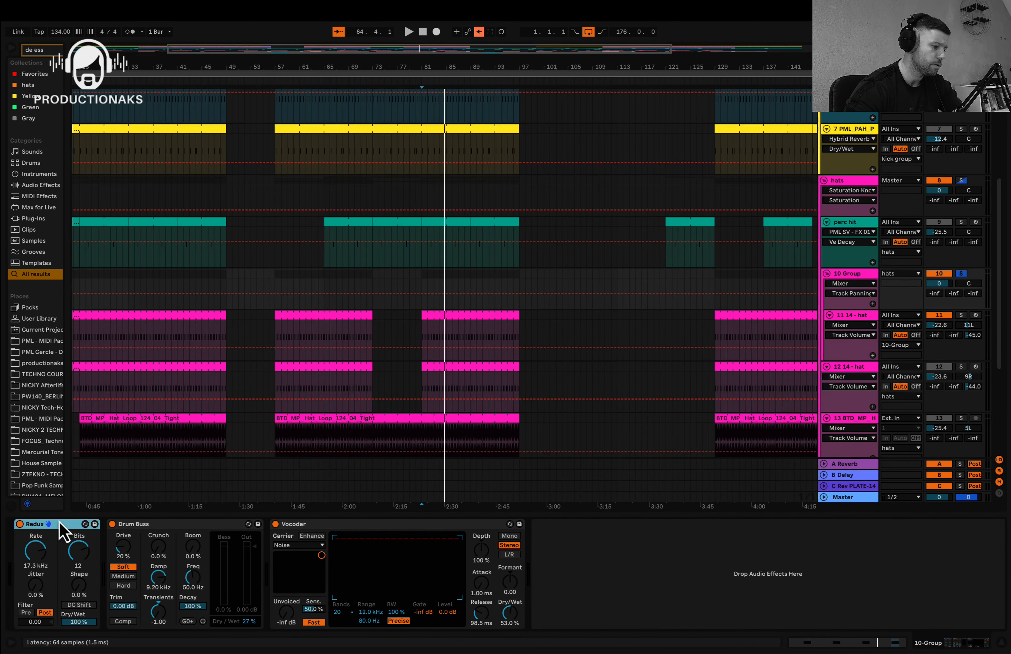
{"action": "key", "text": "space"}
{"action": "left_click", "coordinate": [19, 524]}
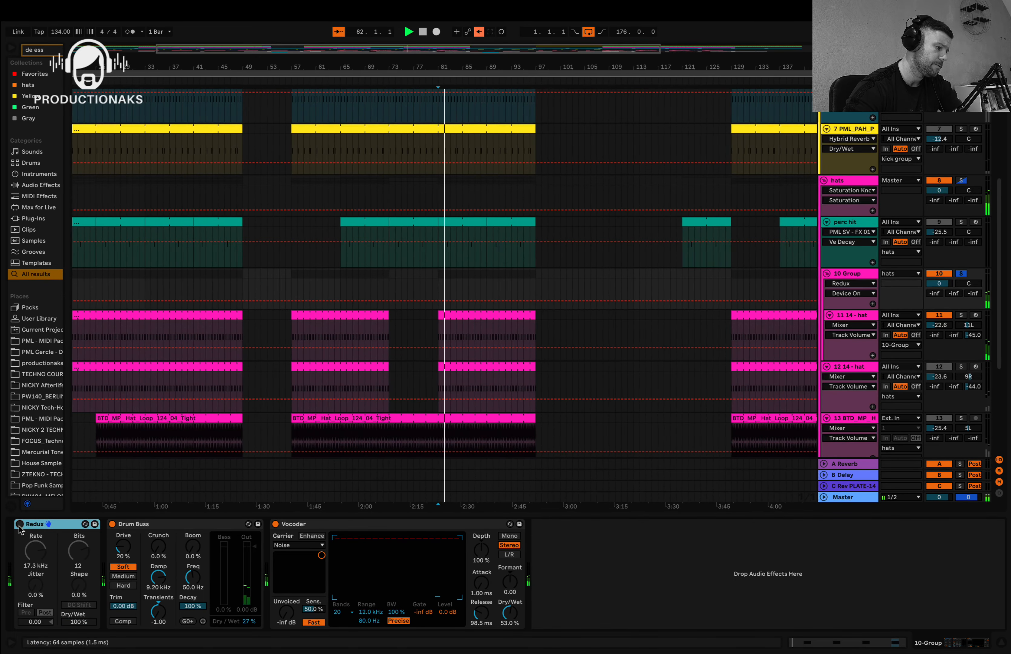
{"action": "left_click", "coordinate": [20, 524]}
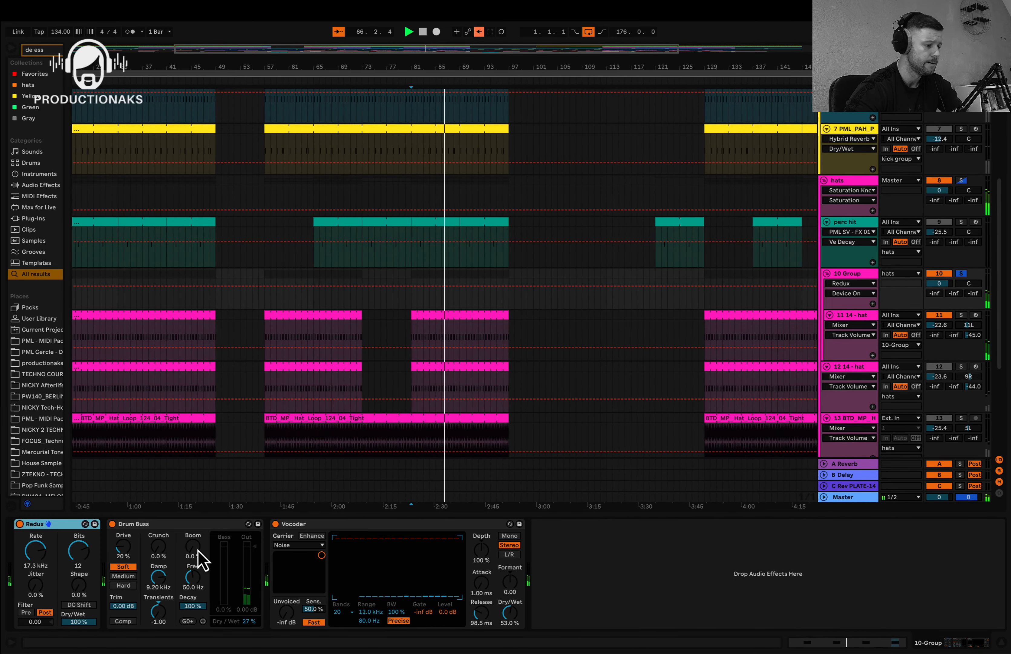
- Compare the 10 Group sound with Drum Buss bypassed and re-enabled, and examine its Vocoder
{"action": "left_click", "coordinate": [112, 524]}
{"action": "left_click", "coordinate": [113, 525]}
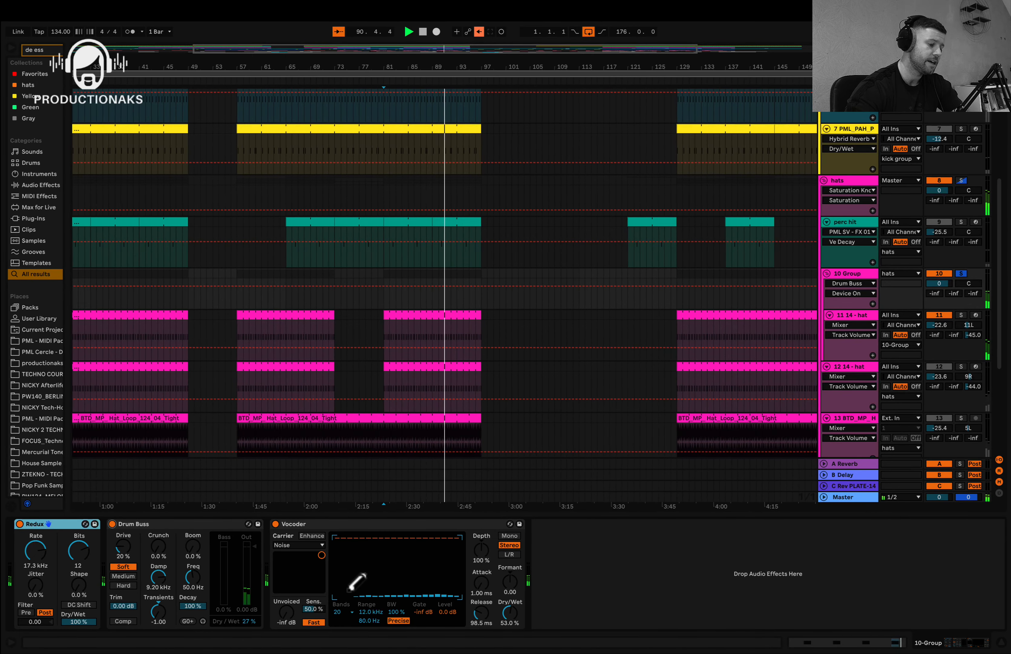
{"action": "mouse_move", "coordinate": [443, 632]}
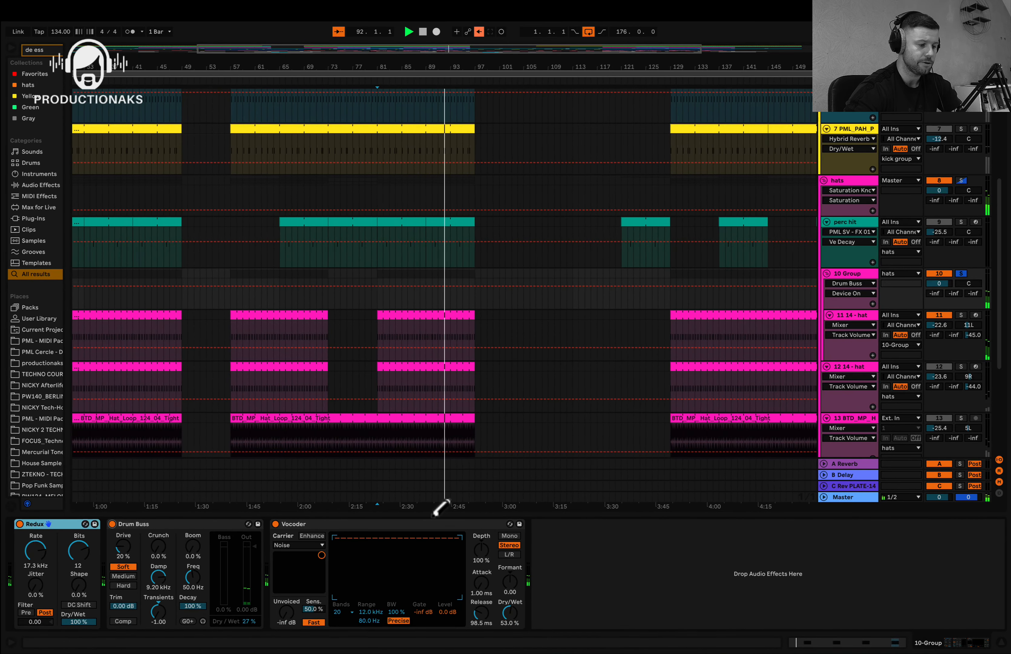
- Review the sampler, EQ Eight and Utility in the device chains of the two 14-hat tracks, and stop playback
{"action": "left_click", "coordinate": [837, 319]}
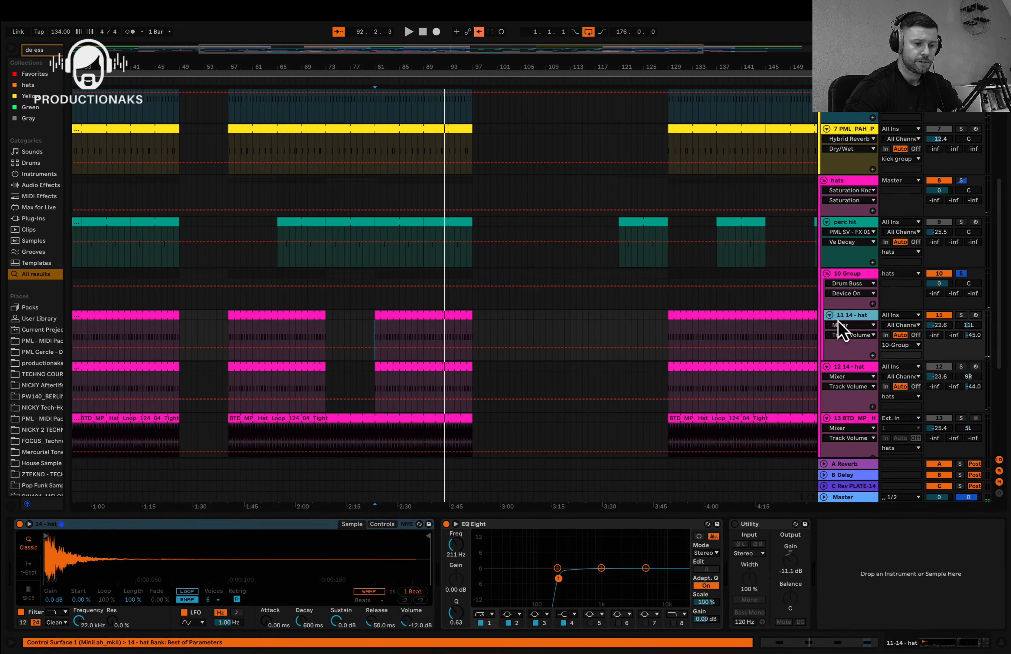
{"action": "left_click", "coordinate": [847, 371]}
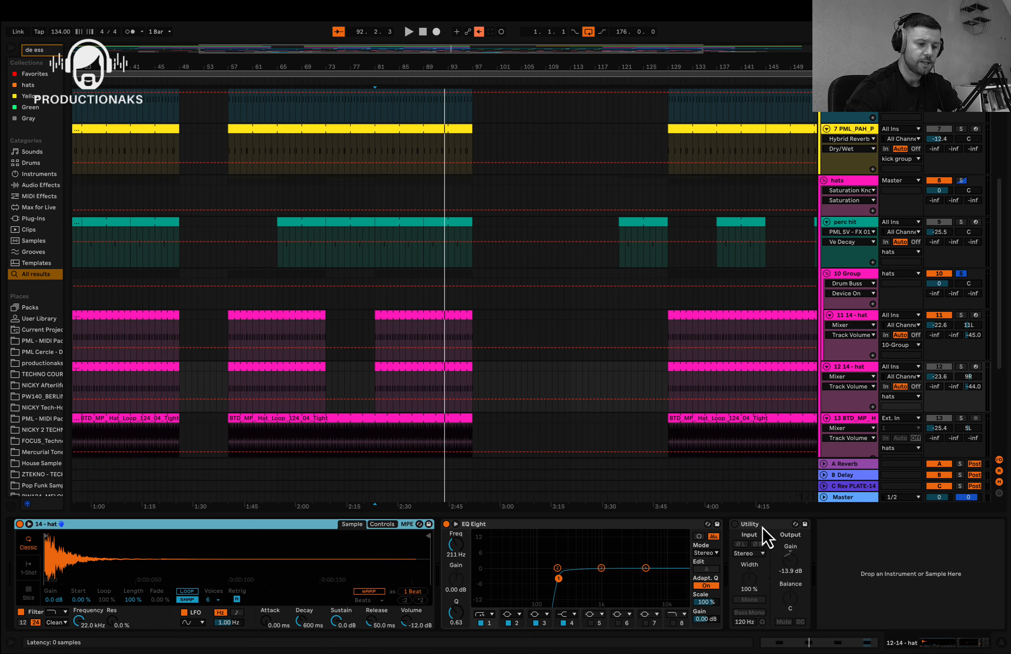
- Solo the BTD_MP_Hat_Loop_124_04_Tight track and audition it from bar 128
{"action": "scroll", "coordinate": [774, 408], "scroll_direction": "up", "scroll_amount": 5}
{"action": "scroll", "coordinate": [774, 408], "scroll_direction": "right", "scroll_amount": 10}
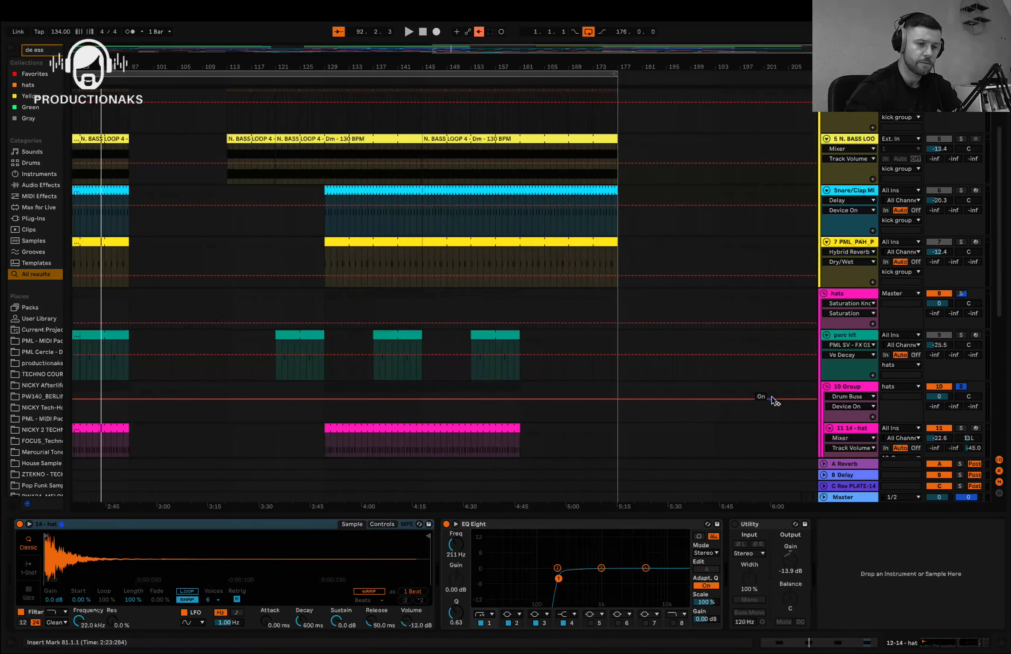
{"action": "scroll", "coordinate": [851, 293], "scroll_direction": "up", "scroll_amount": 1}
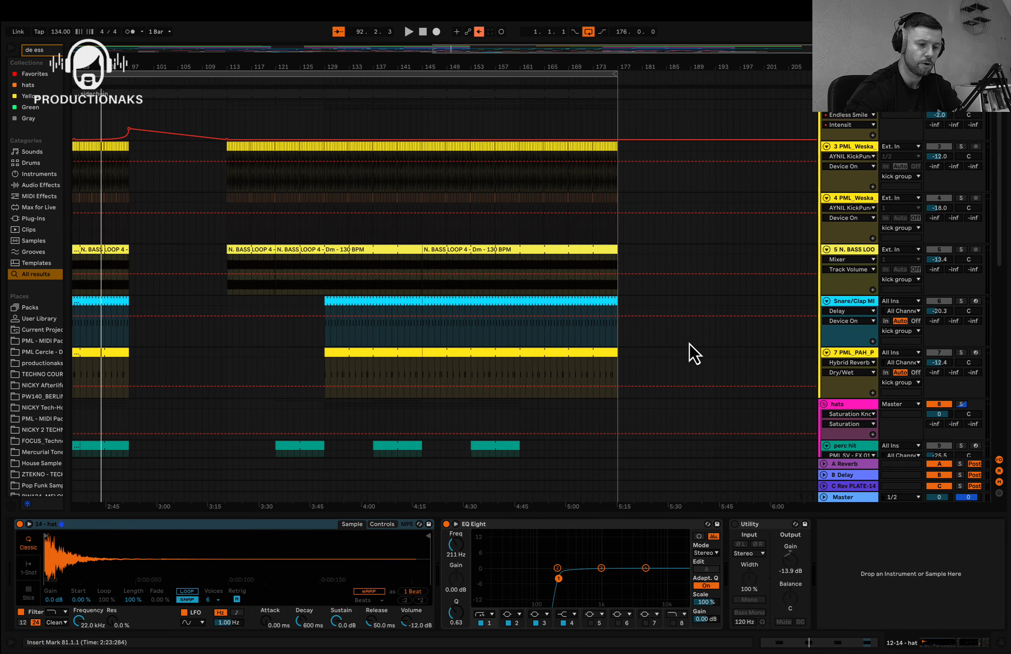
{"action": "scroll", "coordinate": [692, 353], "scroll_direction": "down", "scroll_amount": 4}
{"action": "scroll", "coordinate": [692, 353], "scroll_direction": "down", "scroll_amount": 5}
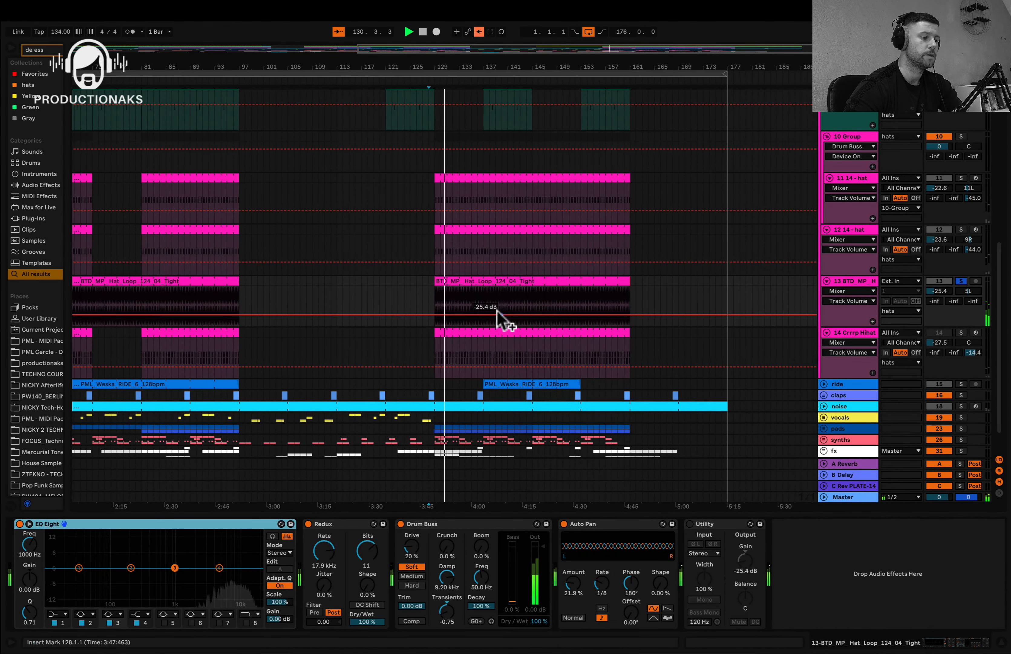
{"action": "scroll", "coordinate": [497, 312], "scroll_direction": "up", "scroll_amount": 8}
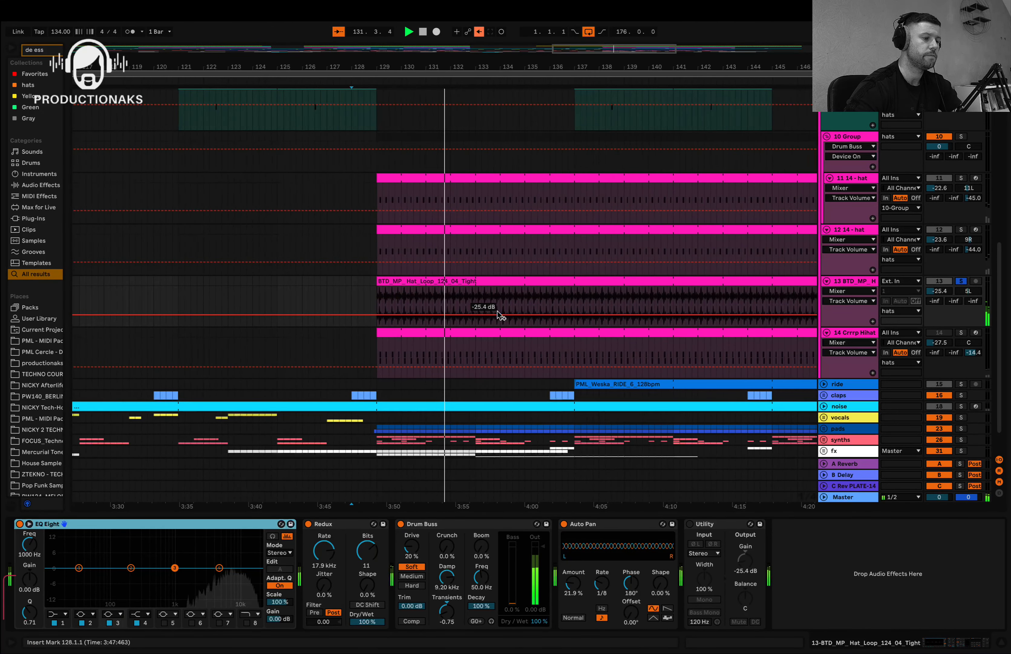
{"action": "scroll", "coordinate": [501, 315], "scroll_direction": "down", "scroll_amount": 12}
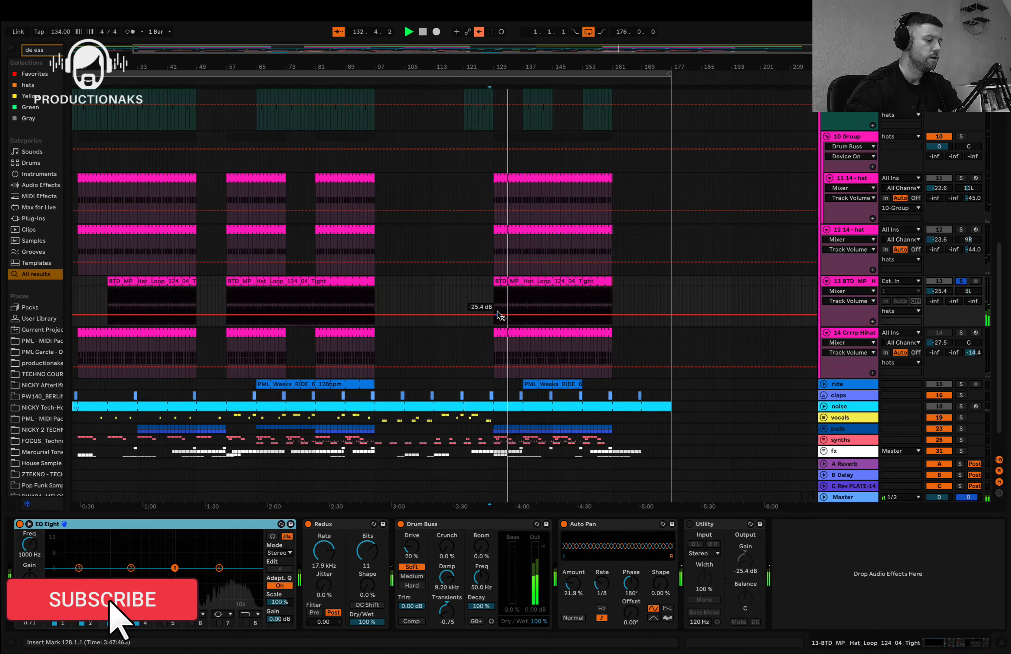
- Set the hat loop's Utility gain to 0 dB, replay the track from bar 128, and stop playback
{"action": "key", "text": "space"}
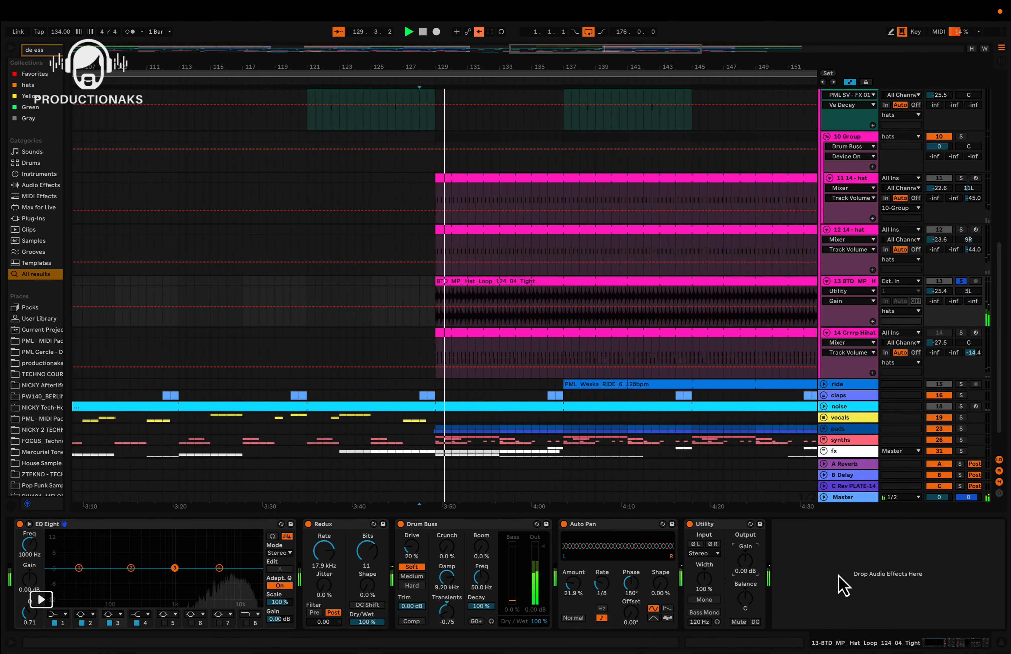
{"action": "key", "text": "minus"}
{"action": "key", "text": "minus"}
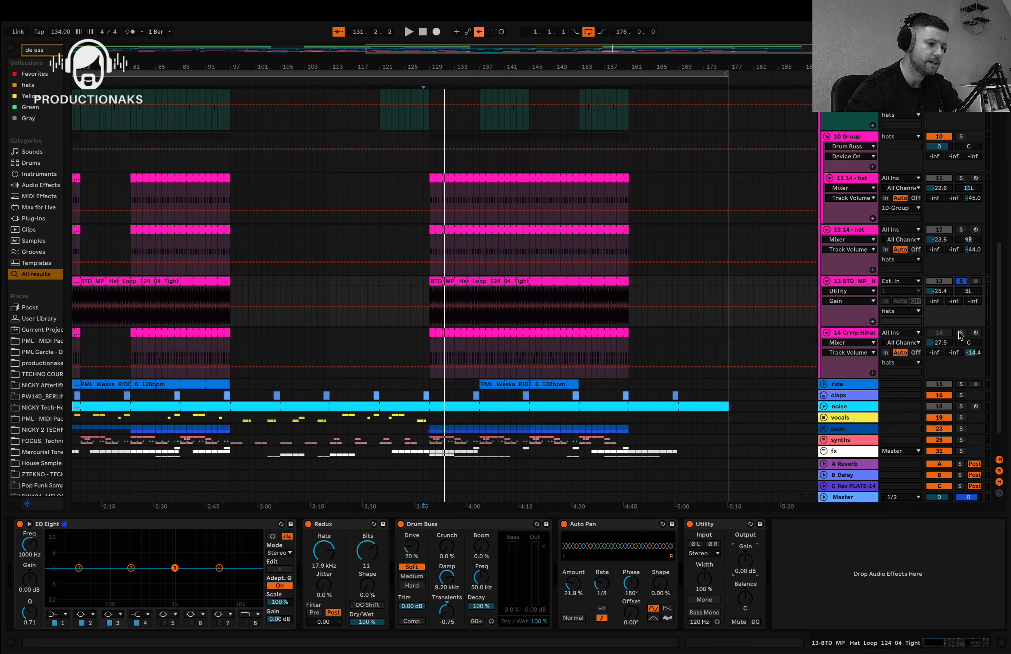
- Solo the 14 Crrrp Hihat track, audition it from bar 128, and inspect the notes in its MIDI clip
{"action": "left_click", "coordinate": [960, 332]}
{"action": "key", "text": "space"}
{"action": "key", "text": "plus"}
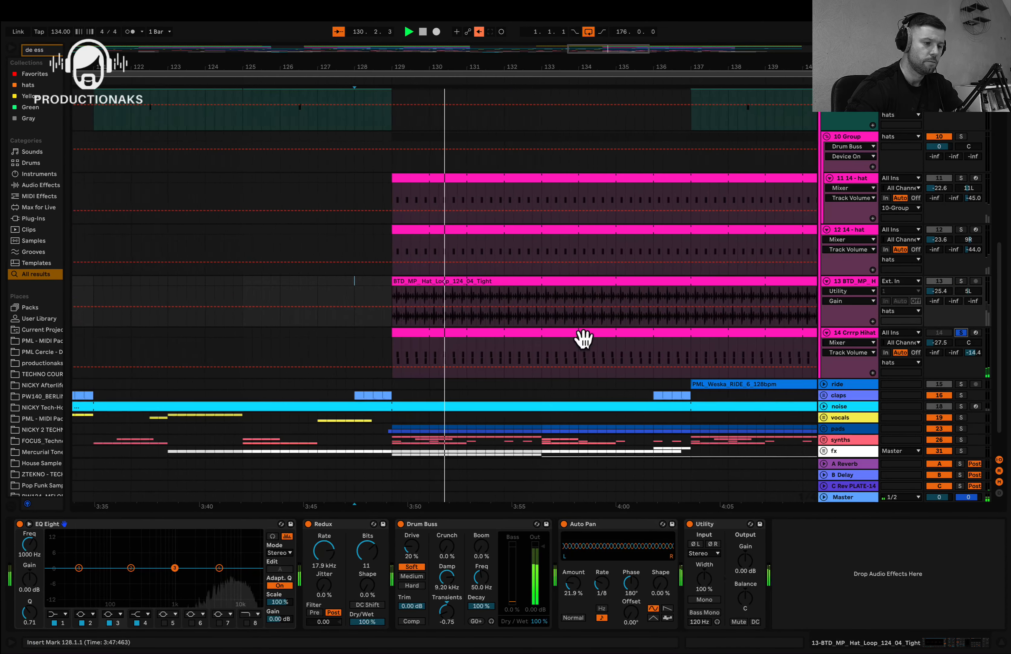
{"action": "left_click", "coordinate": [584, 338]}
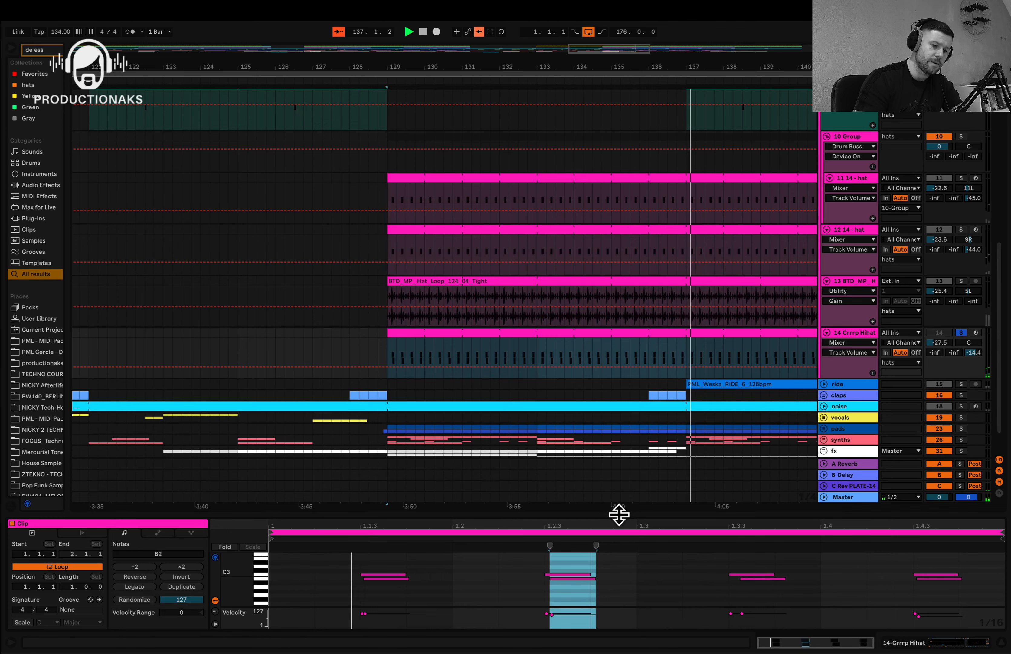
{"action": "left_click_drag", "start_coordinate": [620, 514], "coordinate": [665, 573]}
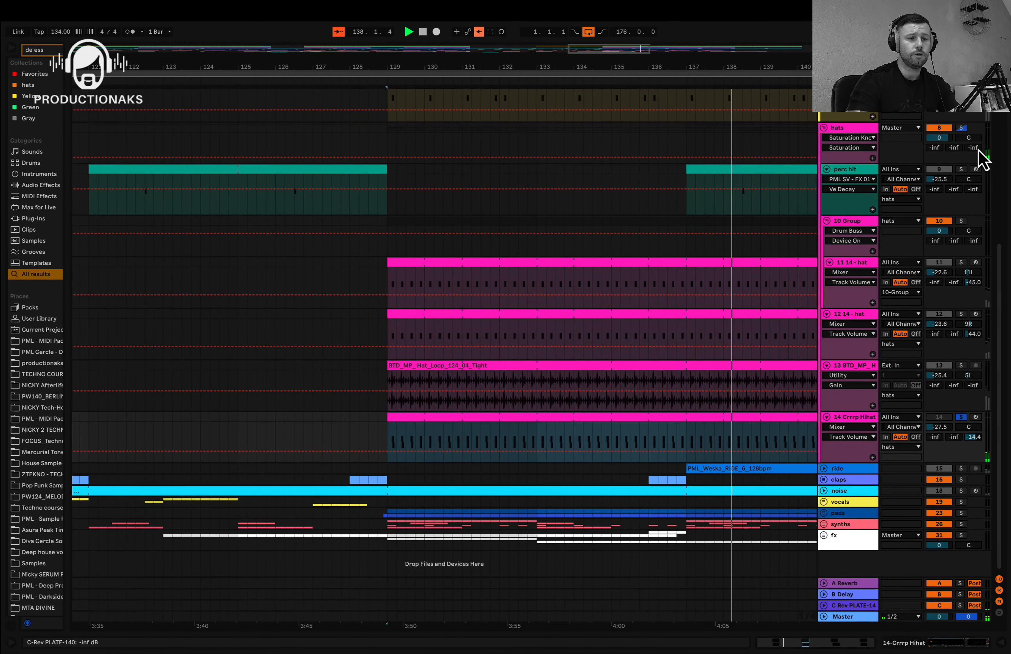
- Solo the hats group together with the kick group, listen to the combination, and stop playback
{"action": "left_click", "coordinate": [961, 128]}
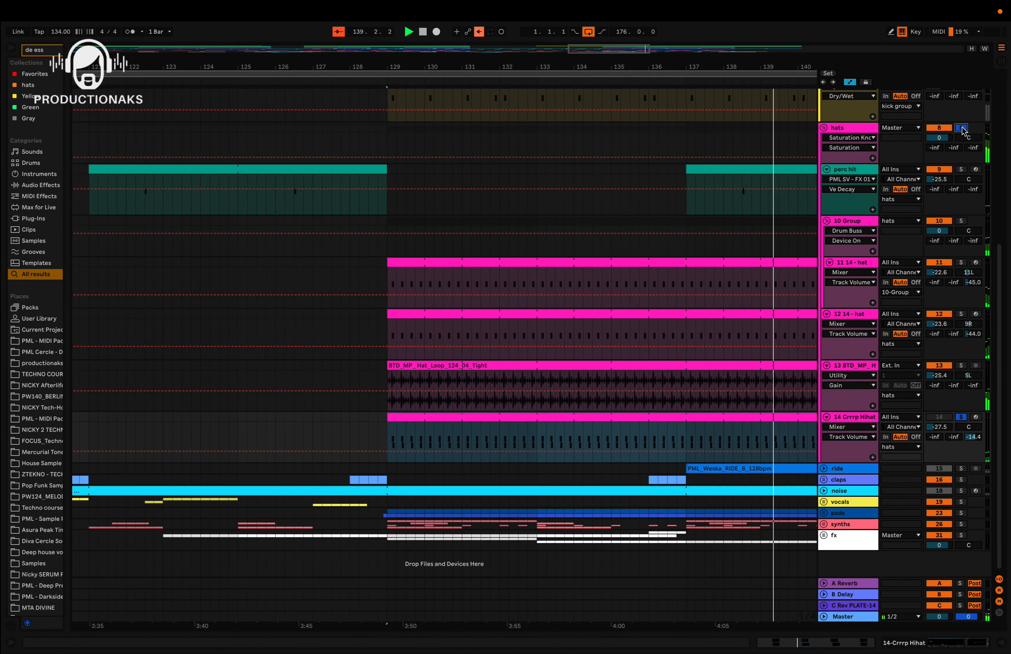
{"action": "scroll", "coordinate": [901, 195], "scroll_direction": "up", "scroll_amount": 5}
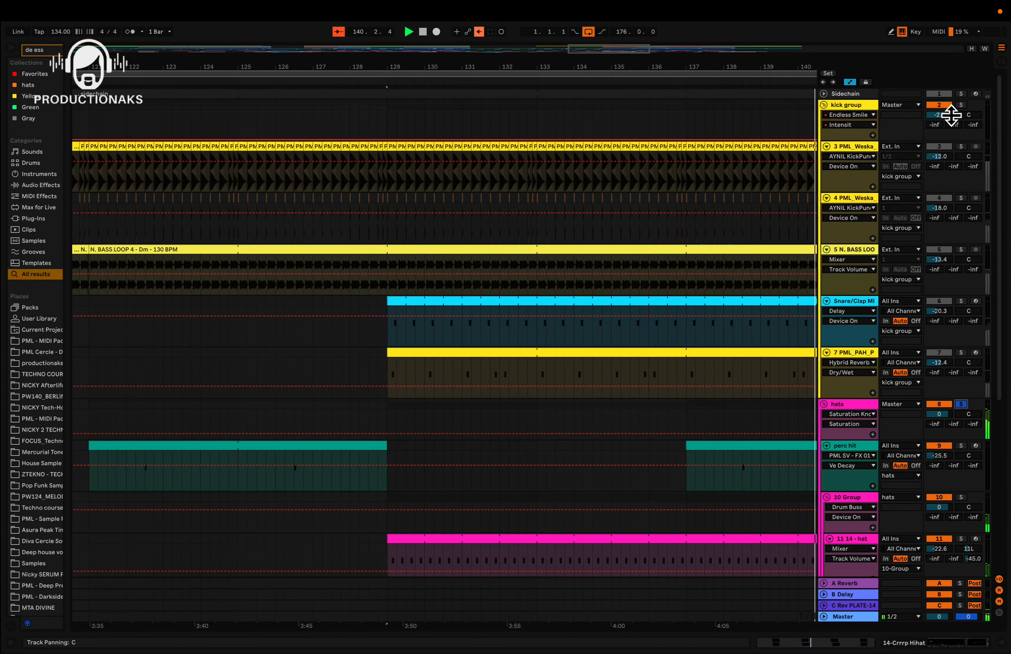
{"action": "left_click", "coordinate": [961, 105]}
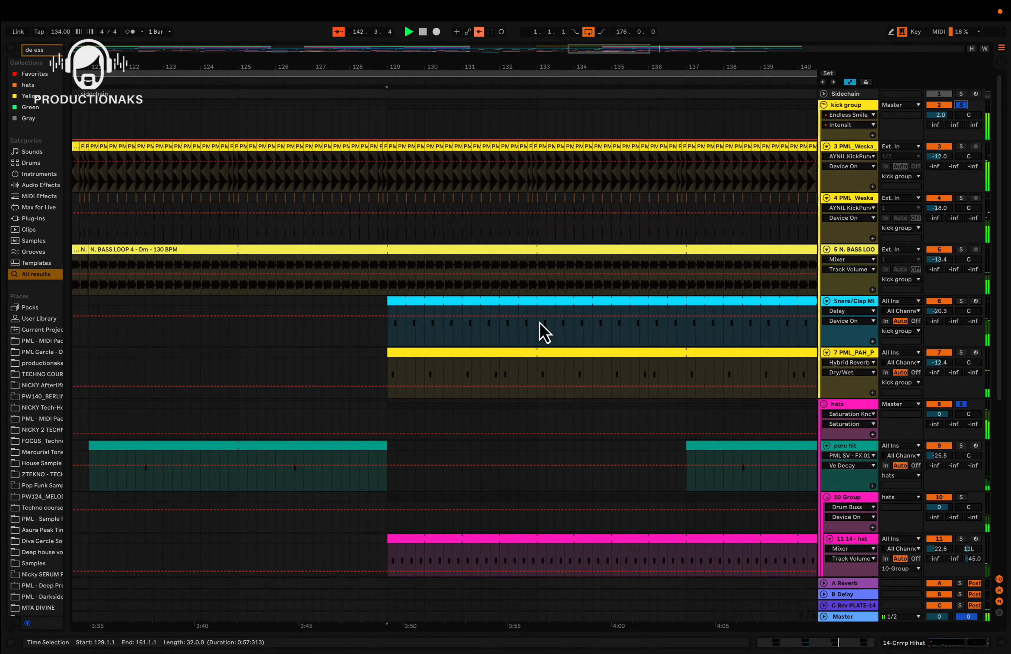
{"action": "scroll", "coordinate": [539, 321], "scroll_direction": "down", "scroll_amount": 5}
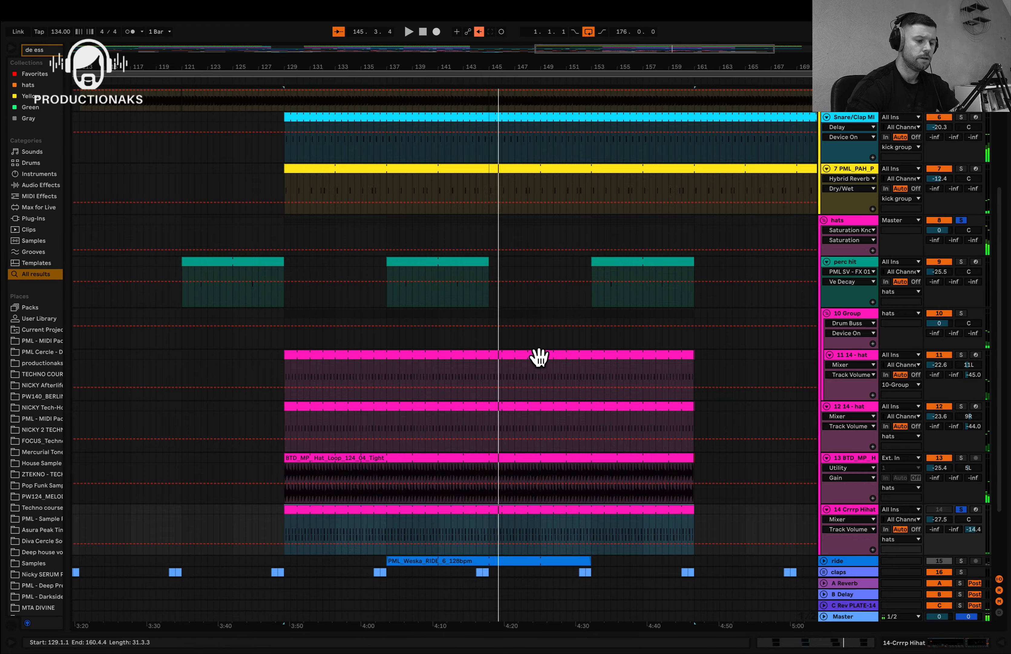
{"action": "scroll", "coordinate": [540, 357], "scroll_direction": "down", "scroll_amount": 3}
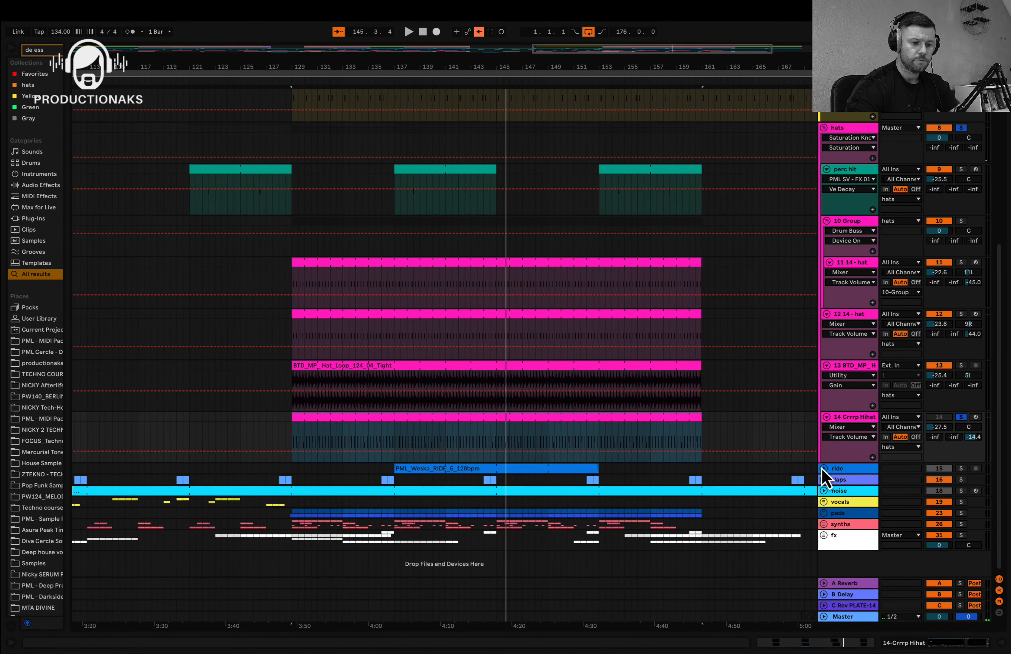
- Unfold and solo the ride track, and show its device chain
{"action": "left_click", "coordinate": [824, 469]}
{"action": "left_click", "coordinate": [961, 468]}
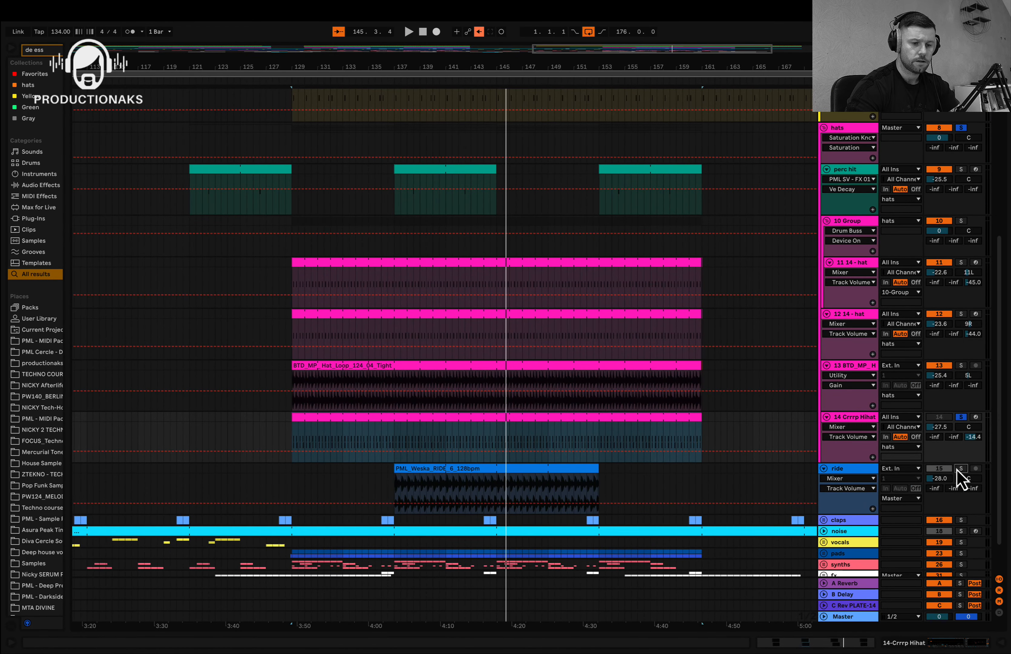
{"action": "left_click", "coordinate": [849, 473]}
{"action": "double_click", "coordinate": [850, 478]}
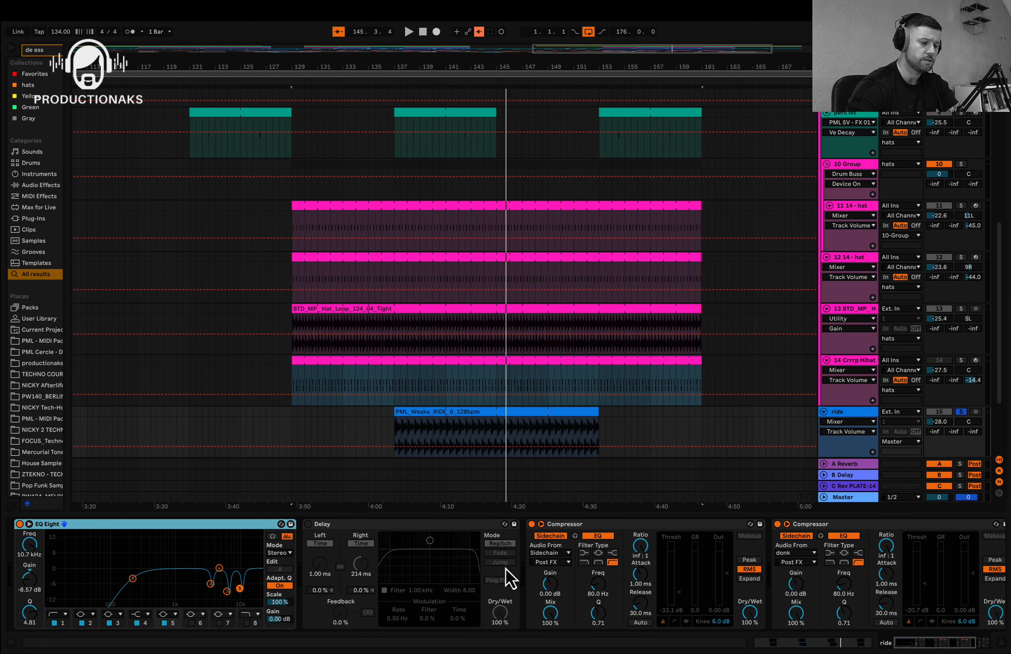
- Turn off both Compressors and the Utility in the ride track's device chain
{"action": "left_click", "coordinate": [532, 523]}
{"action": "scroll", "coordinate": [625, 570], "scroll_direction": "right", "scroll_amount": 5}
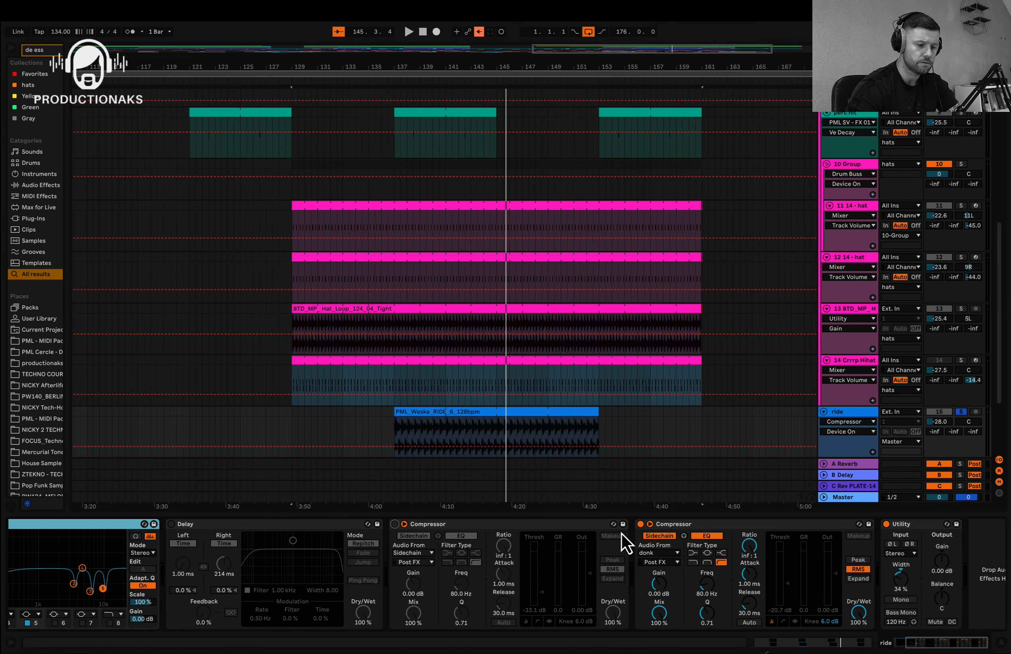
{"action": "left_click", "coordinate": [640, 524]}
{"action": "left_click", "coordinate": [887, 524]}
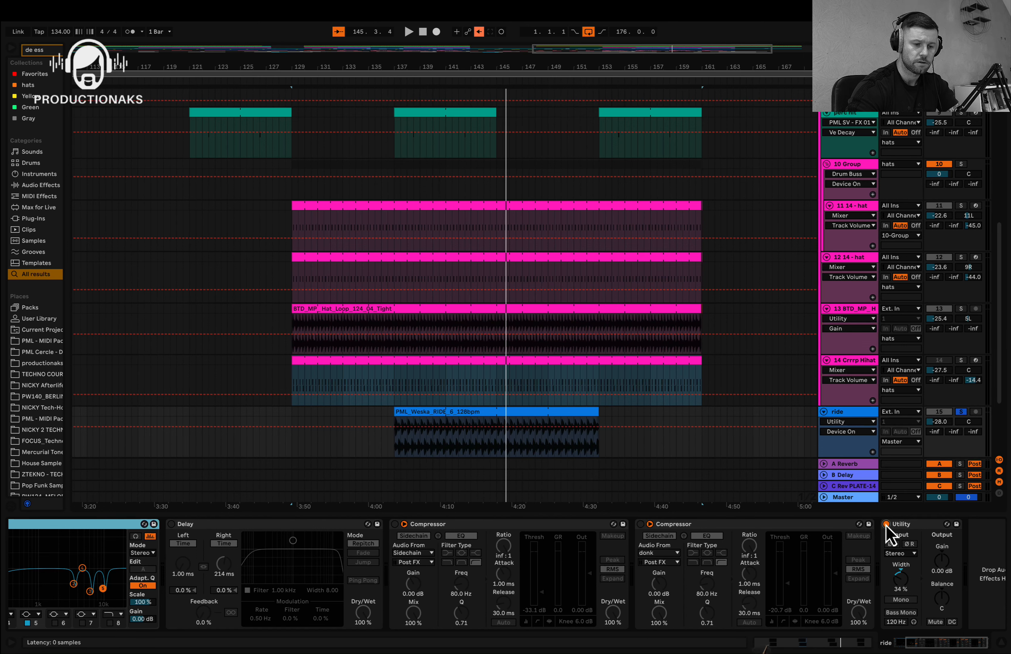
{"action": "scroll", "coordinate": [778, 591], "scroll_direction": "left", "scroll_amount": 5}
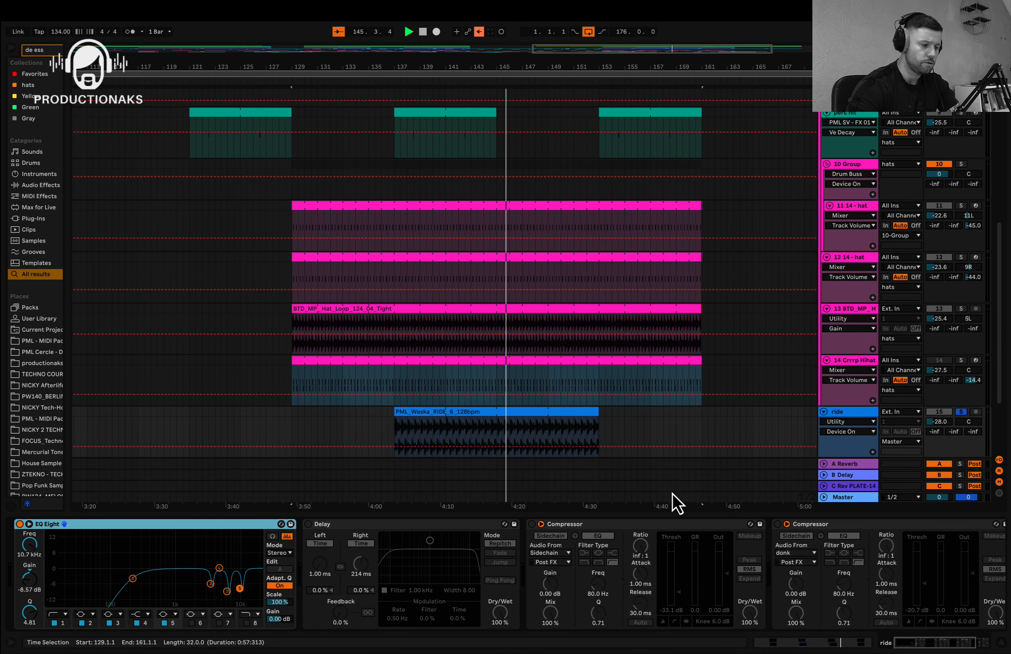
- Audition the ride loop from bar 137 with EQ Eight active and bypassed, stop playback, and re-enable EQ Eight
{"action": "key", "text": "space"}
{"action": "left_click", "coordinate": [538, 429]}
{"action": "key", "text": "space"}
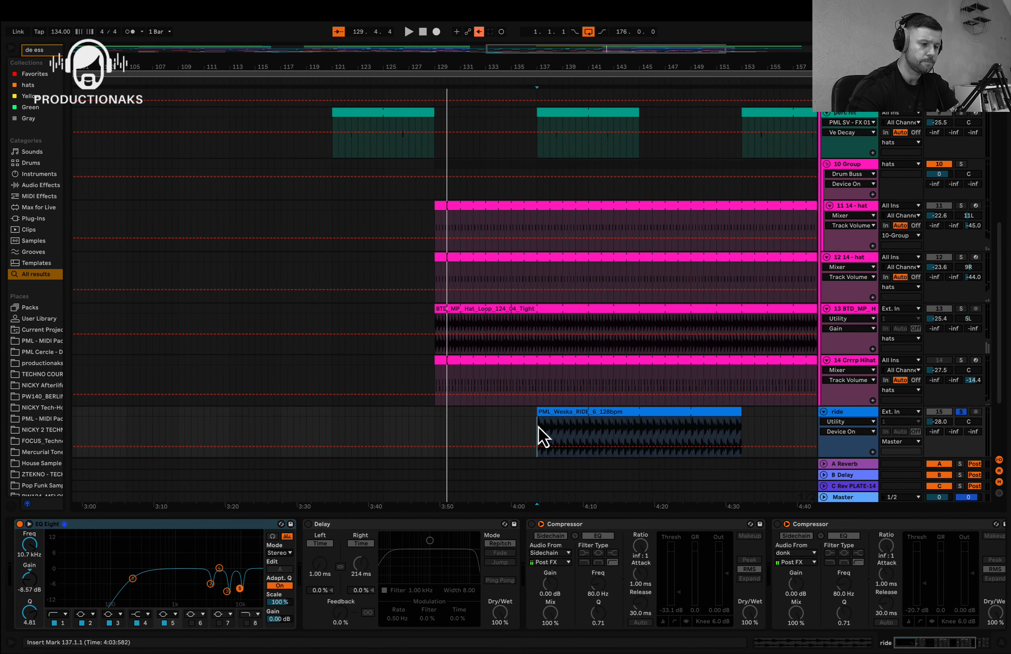
{"action": "key", "text": "space"}
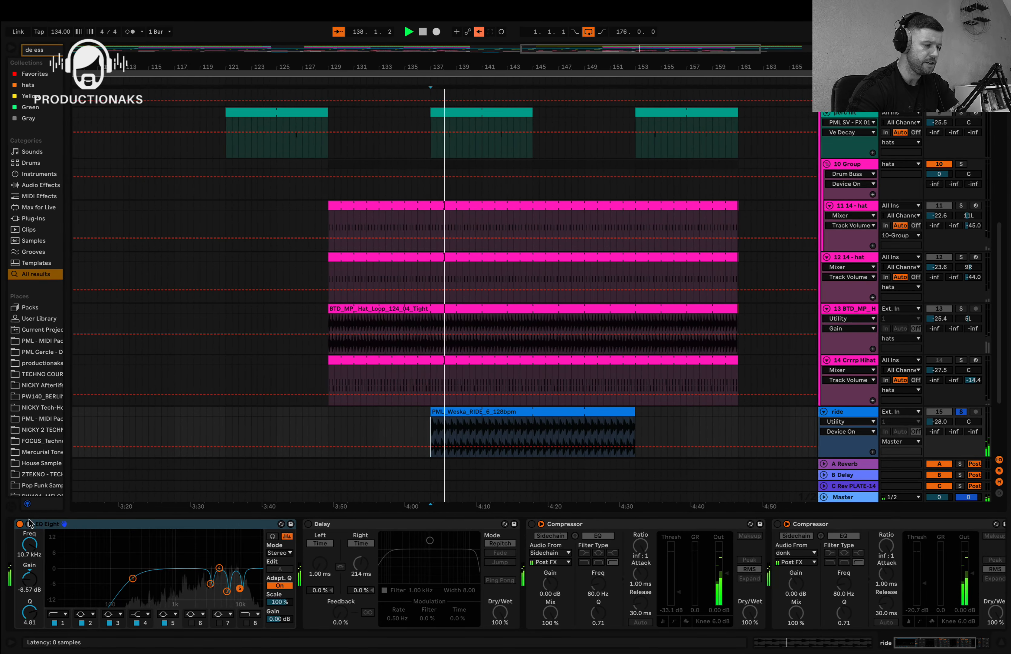
{"action": "key", "text": "space"}
{"action": "key", "text": "space"}
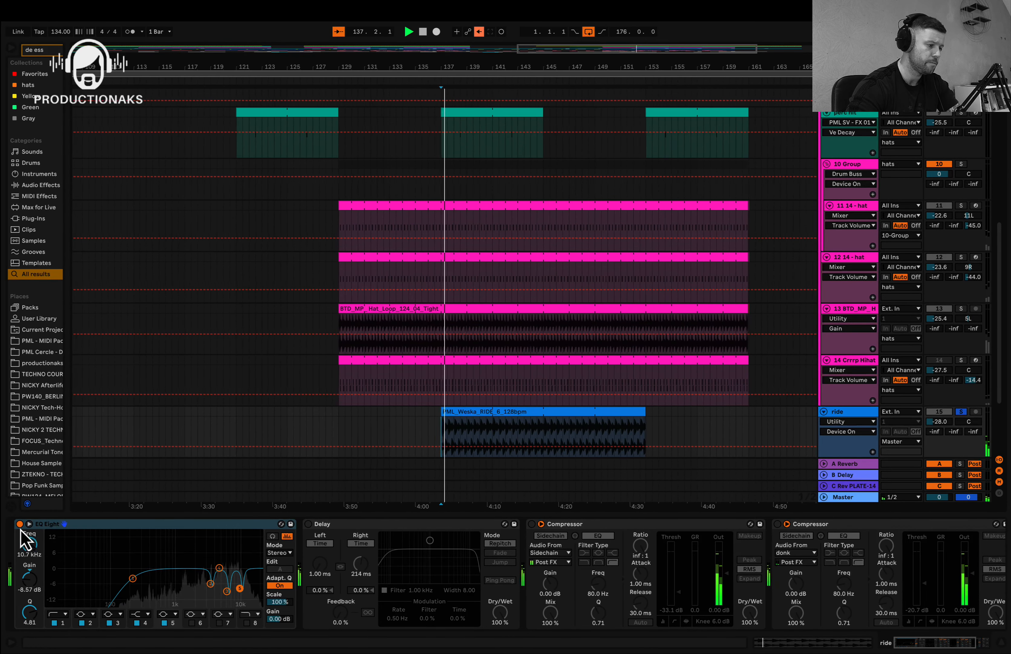
{"action": "left_click", "coordinate": [20, 524]}
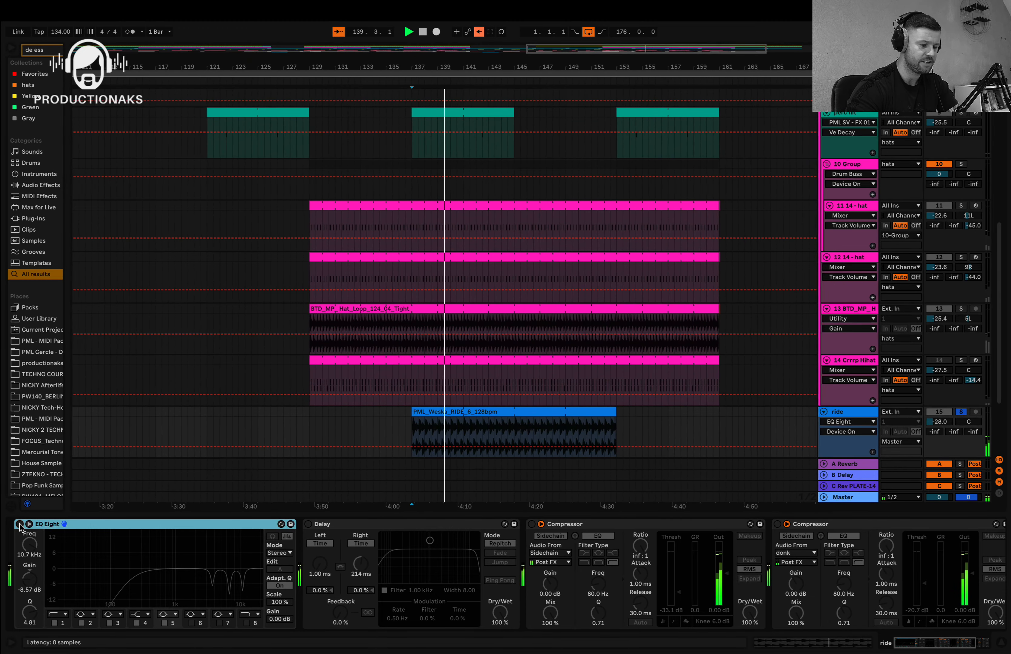
{"action": "key", "text": "space"}
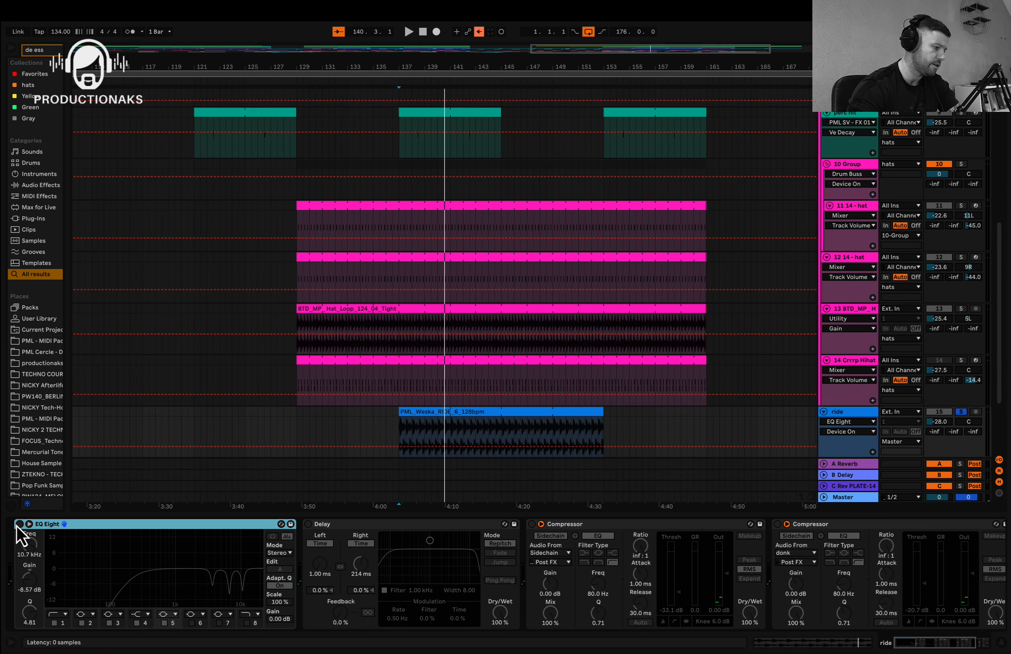
{"action": "left_click", "coordinate": [19, 524]}
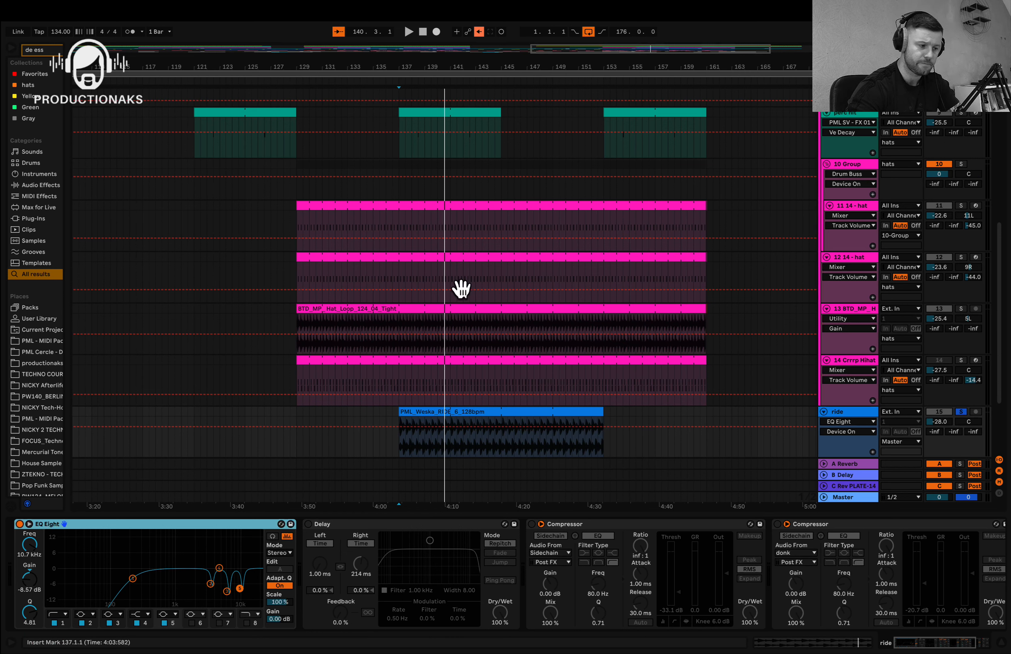
- Enable the ride's Delay, replay the loop from bar 137, and turn both sidechained Compressors back on
{"action": "left_click", "coordinate": [308, 524]}
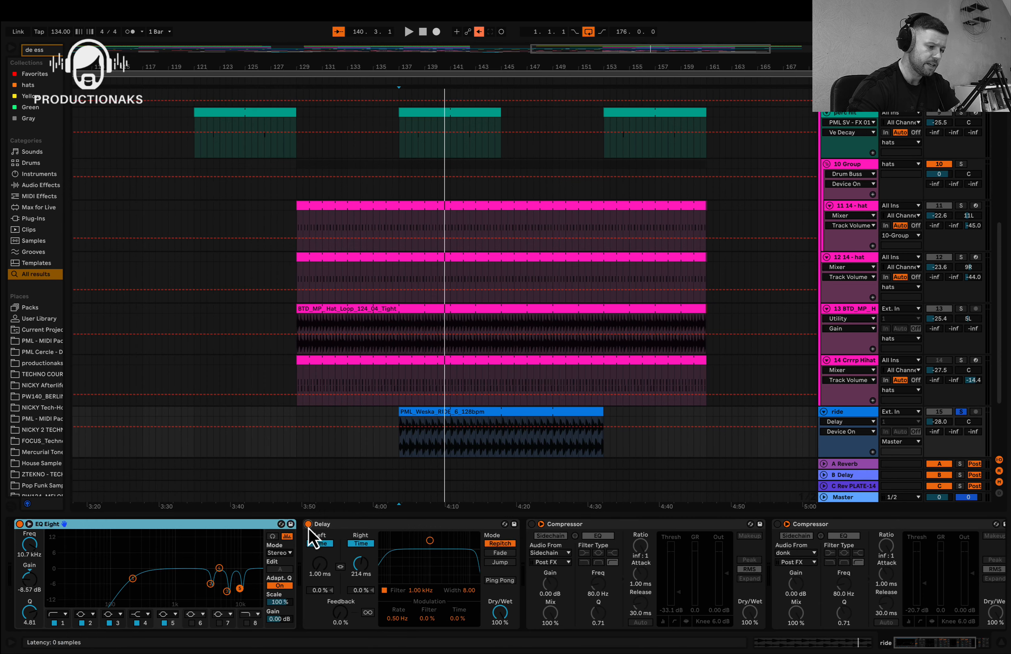
{"action": "key", "text": "space"}
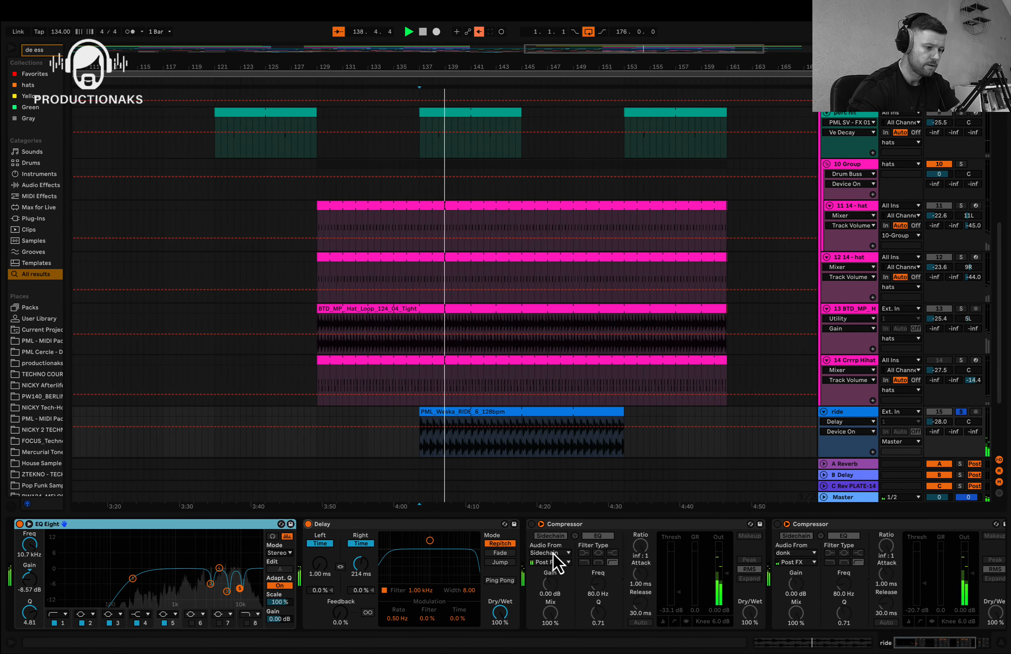
{"action": "left_click", "coordinate": [532, 524]}
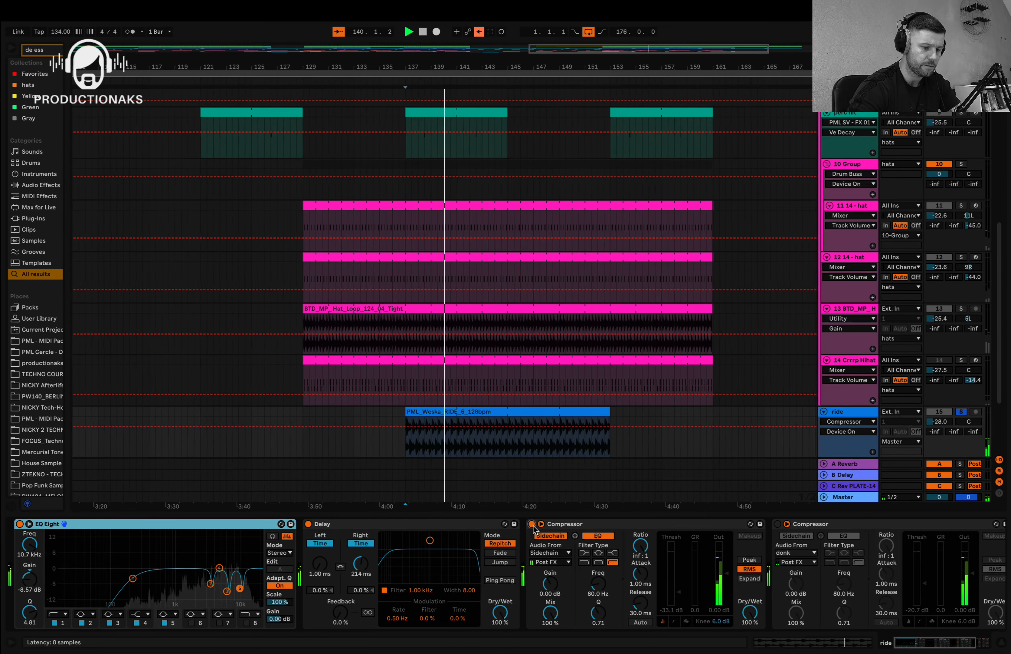
{"action": "scroll", "coordinate": [682, 608], "scroll_direction": "right", "scroll_amount": 5}
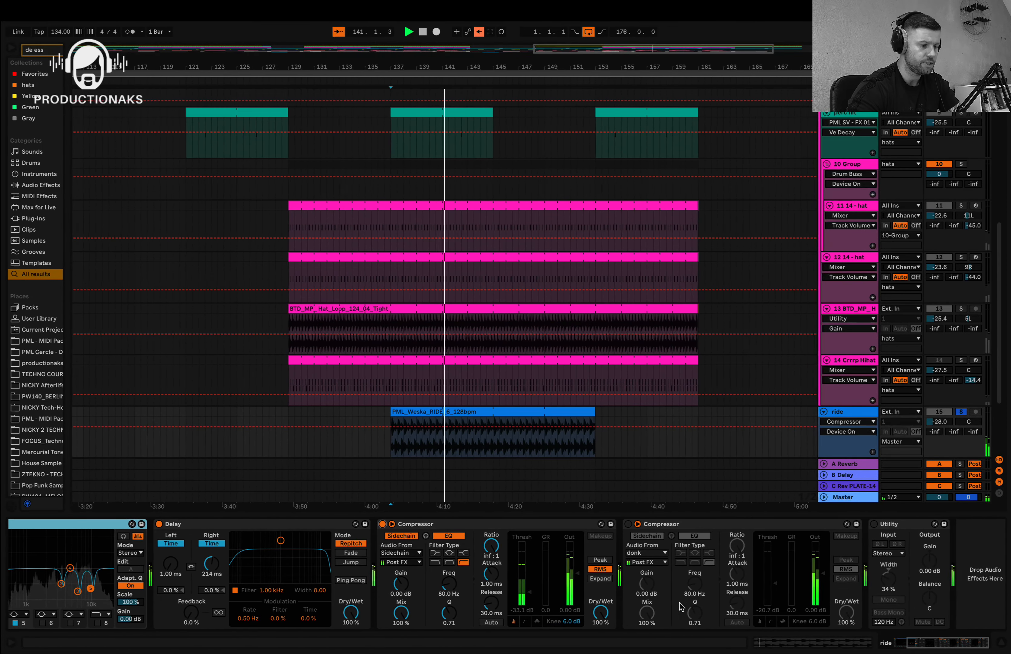
{"action": "scroll", "coordinate": [681, 607], "scroll_direction": "right", "scroll_amount": 2}
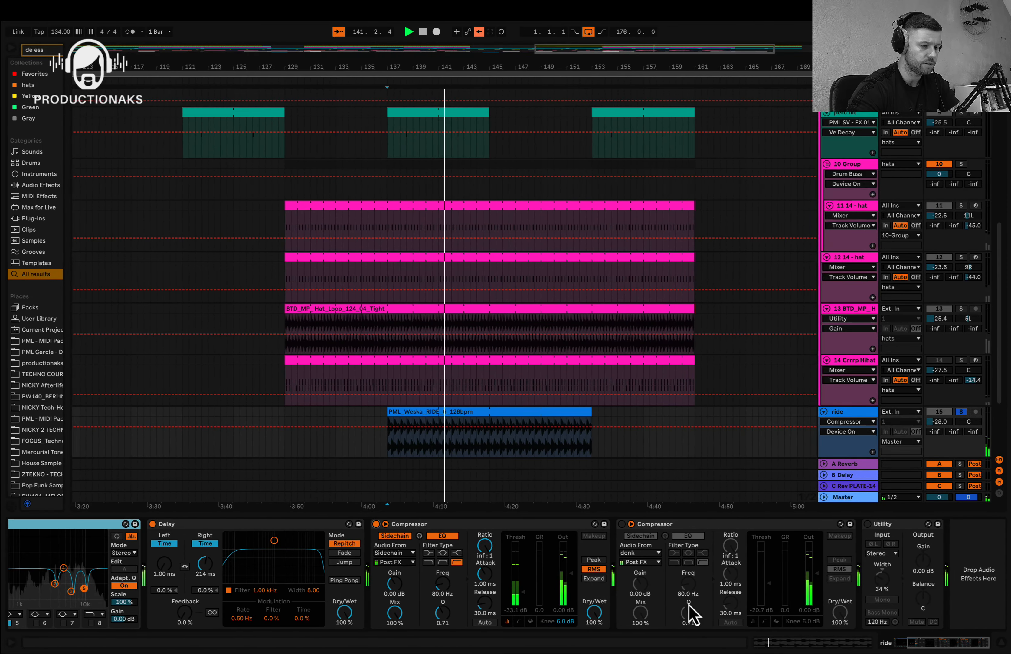
{"action": "left_click", "coordinate": [619, 524]}
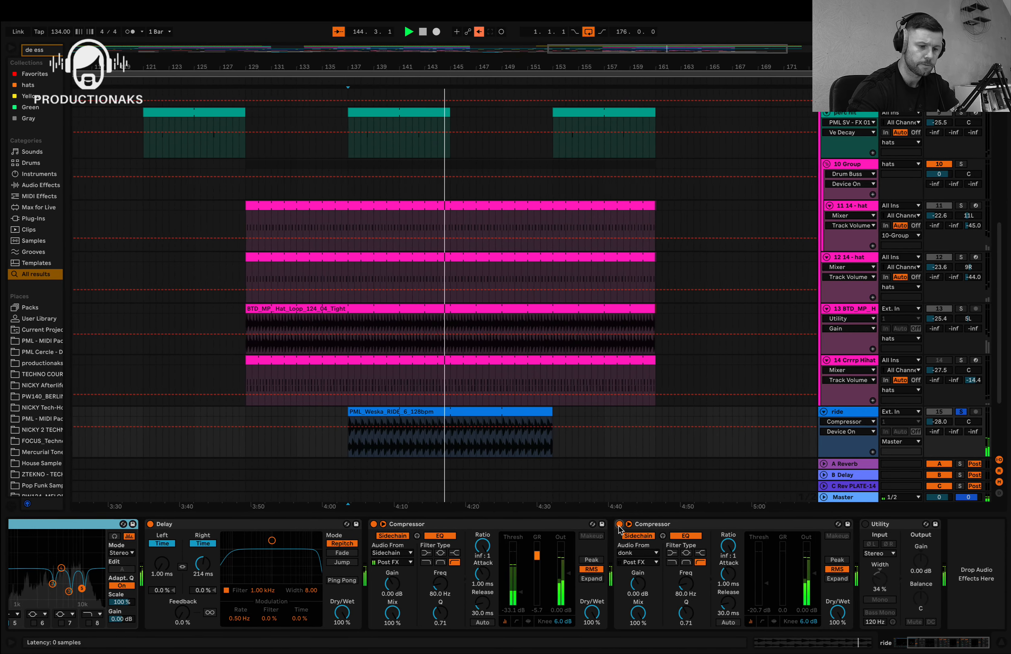
- Compare the ride sound with its Utility switched on and off, and stop playback
{"action": "left_click", "coordinate": [865, 524]}
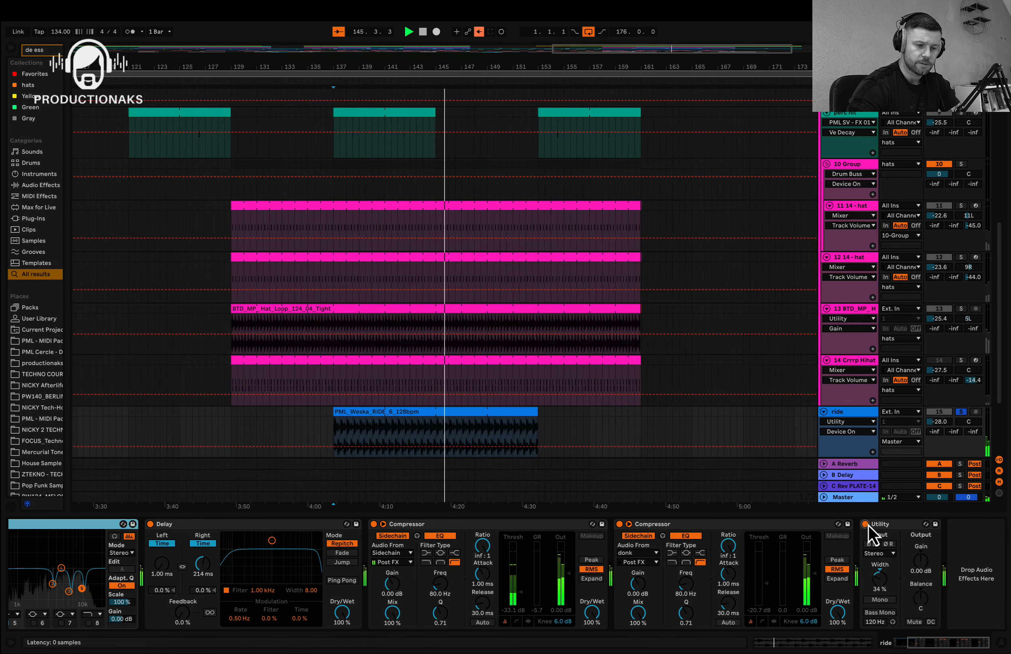
{"action": "left_click", "coordinate": [865, 524]}
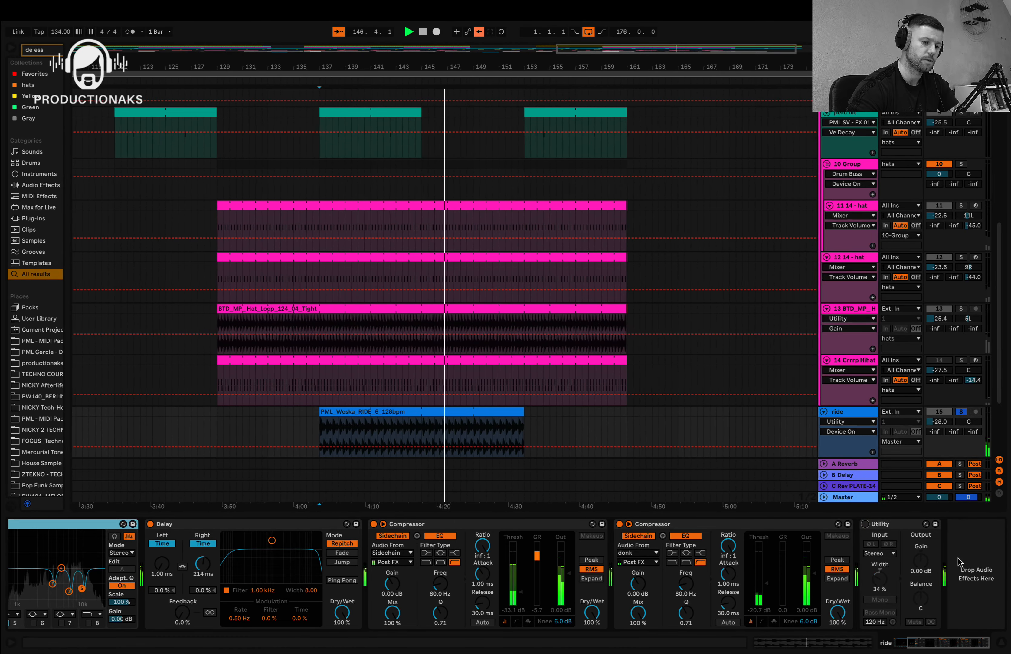
{"action": "key", "text": "space"}
- Unfold the claps group and place the insert marker at 144.3.2 in the Clap 909 clip
{"action": "scroll", "coordinate": [749, 413], "scroll_direction": "down", "scroll_amount": 5}
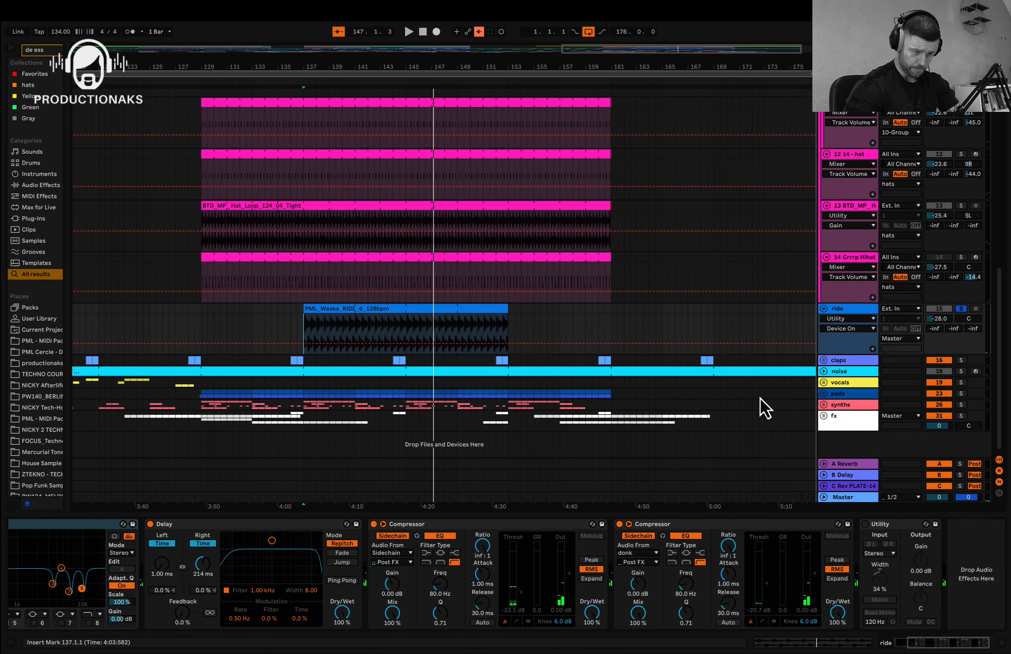
{"action": "left_click", "coordinate": [823, 361]}
{"action": "scroll", "coordinate": [402, 408], "scroll_direction": "up", "scroll_amount": 6}
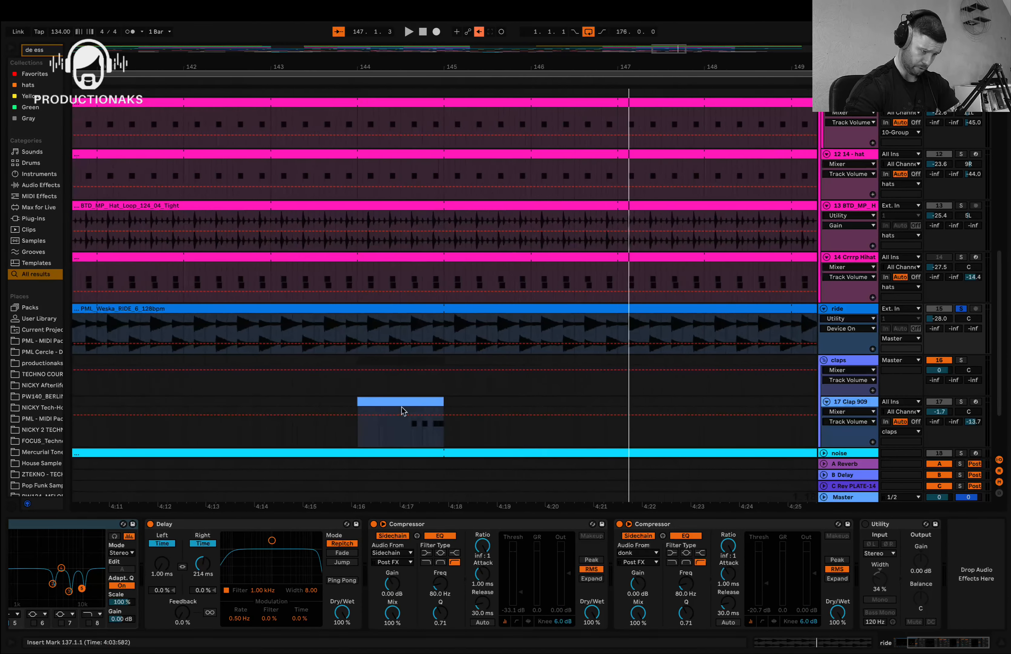
{"action": "left_click", "coordinate": [355, 435]}
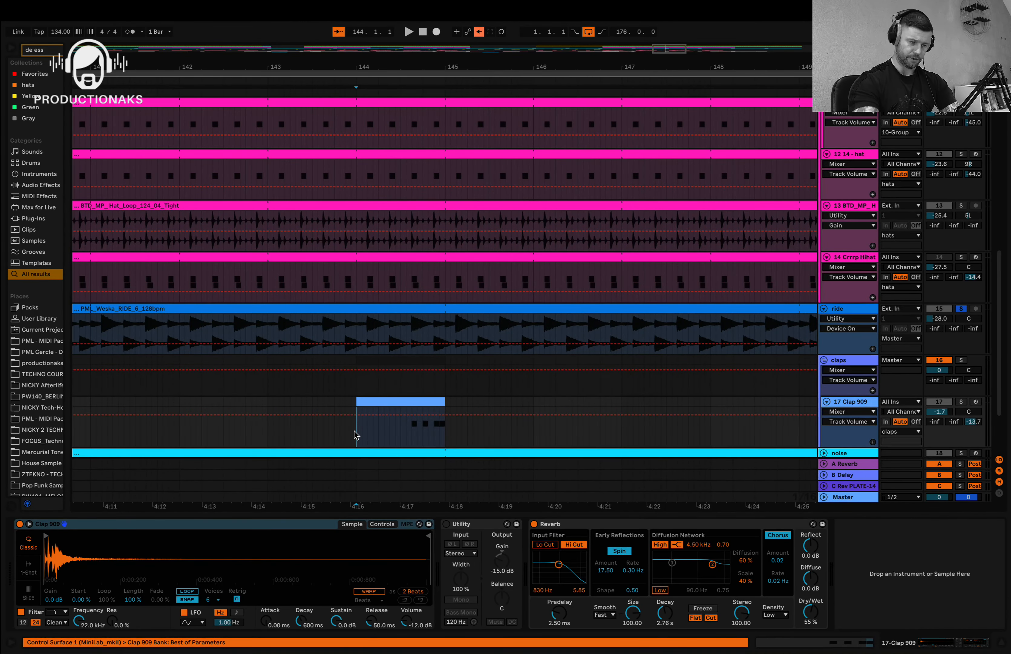
{"action": "left_click", "coordinate": [406, 434]}
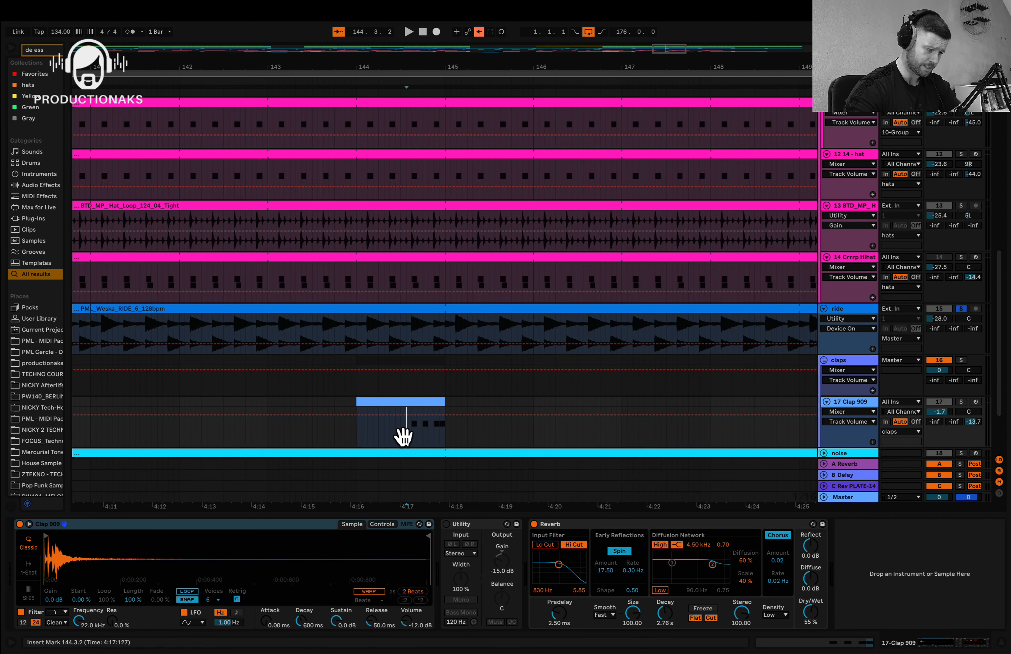
- Solo the 17 Clap 909 track, audition its clap fill from 144.3.2, and stop playback
{"action": "key", "text": "space"}
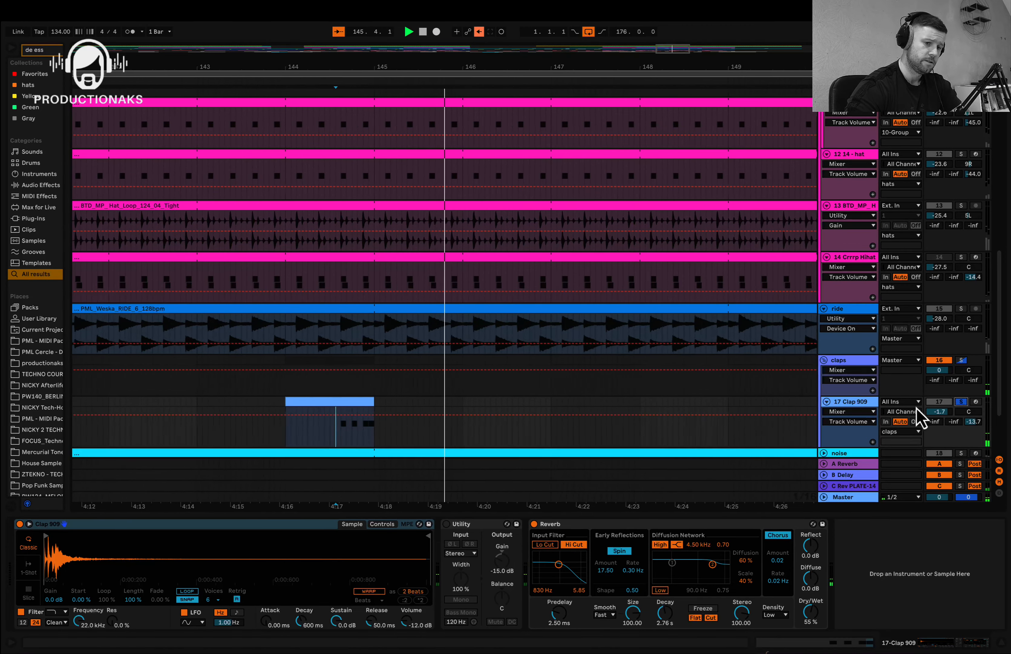
{"action": "scroll", "coordinate": [643, 476], "scroll_direction": "down", "scroll_amount": 5}
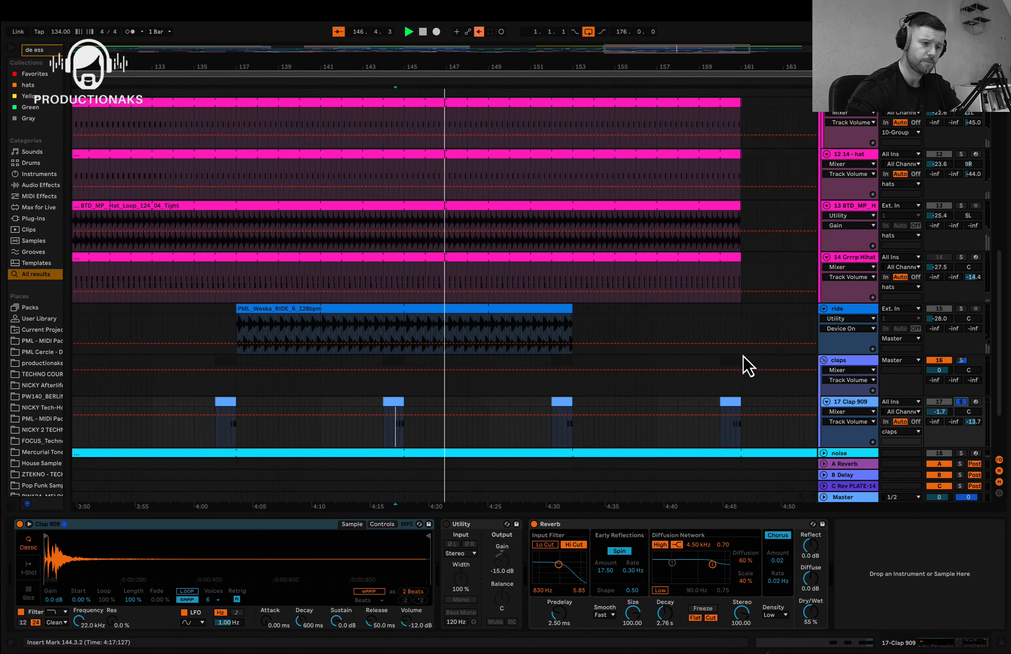
{"action": "scroll", "coordinate": [745, 366], "scroll_direction": "down", "scroll_amount": 2}
{"action": "key", "text": "space"}
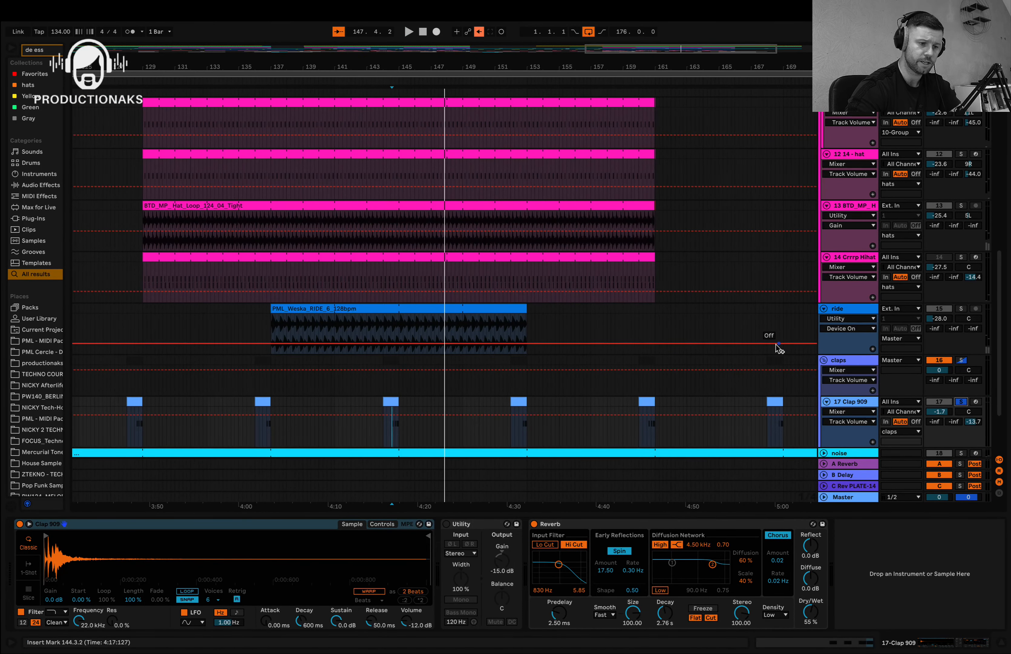
{"action": "scroll", "coordinate": [854, 413], "scroll_direction": "down", "scroll_amount": 2}
{"action": "scroll", "coordinate": [854, 418], "scroll_direction": "down", "scroll_amount": 2}
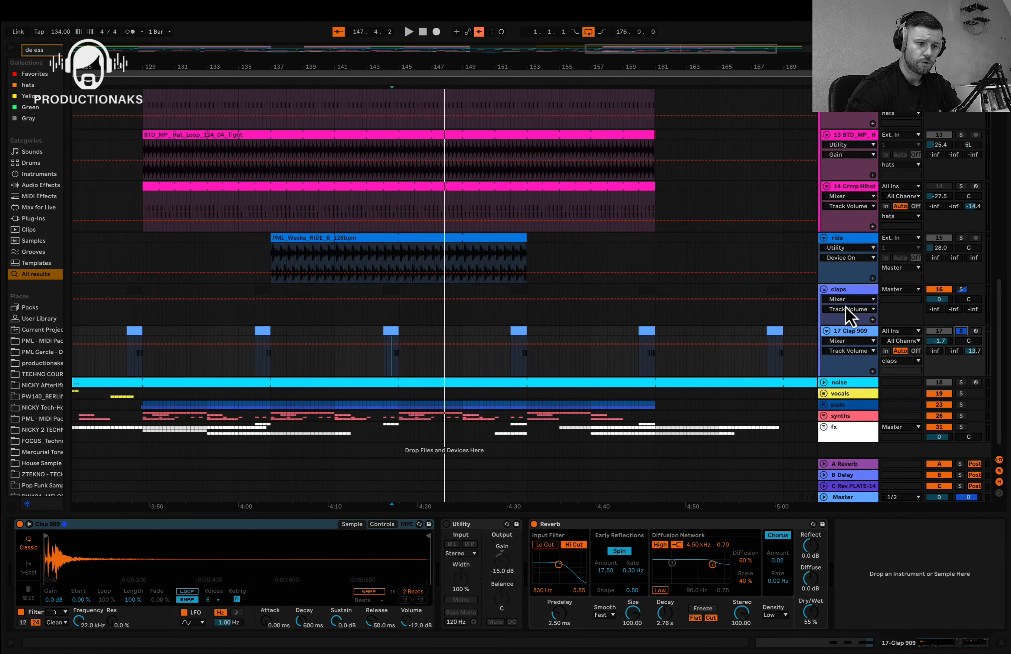
- Check the claps group's effects chain and return to the device chain of the 17 Clap 909 track
{"action": "left_click", "coordinate": [845, 301]}
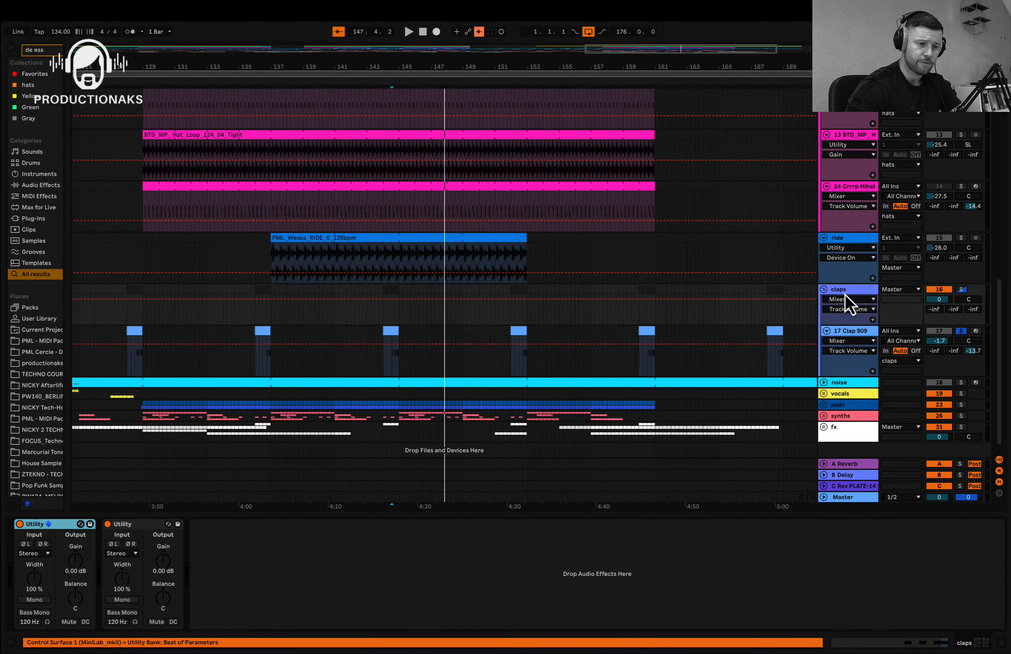
{"action": "left_click", "coordinate": [845, 331]}
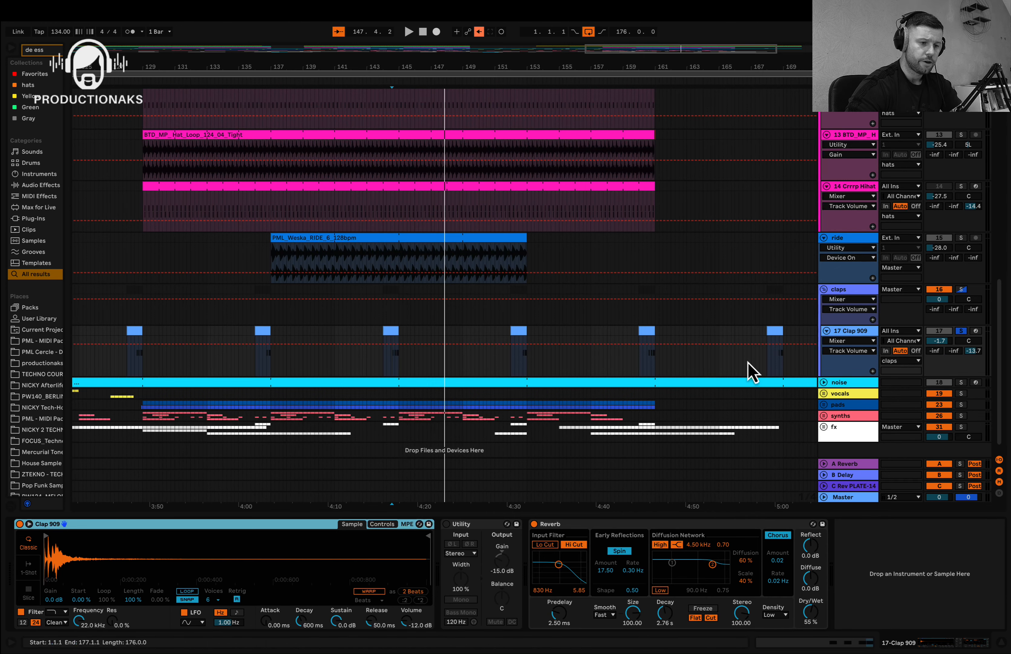
- Unfold the noise track, show its device chain, and inspect its Serum instrument's settings
{"action": "scroll", "coordinate": [746, 359], "scroll_direction": "down", "scroll_amount": 5}
{"action": "scroll", "coordinate": [747, 355], "scroll_direction": "down", "scroll_amount": 3}
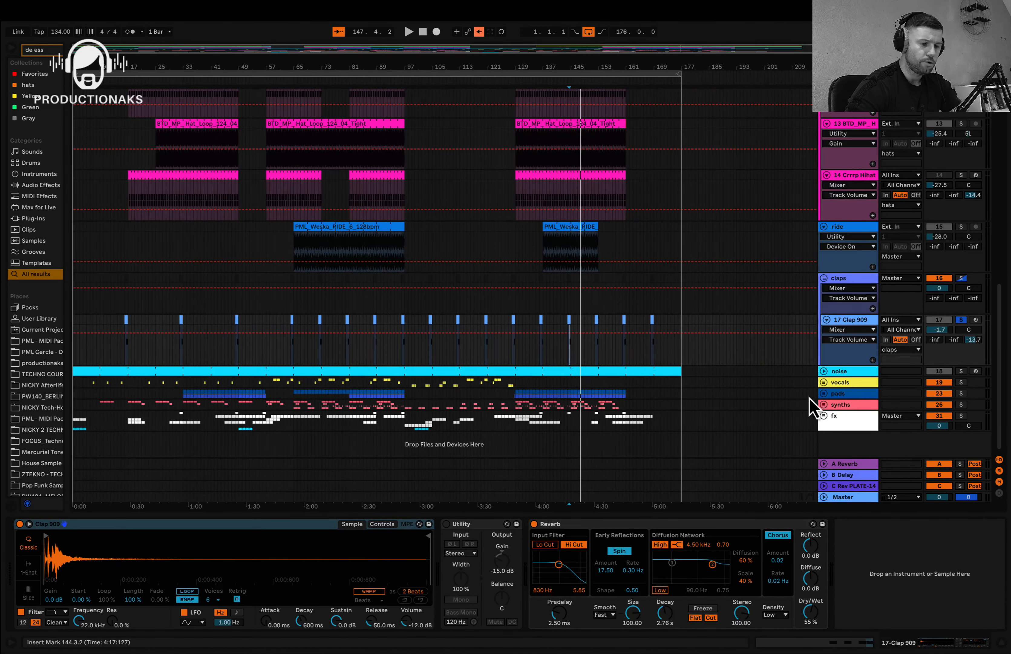
{"action": "left_click", "coordinate": [824, 370]}
{"action": "left_click", "coordinate": [850, 372]}
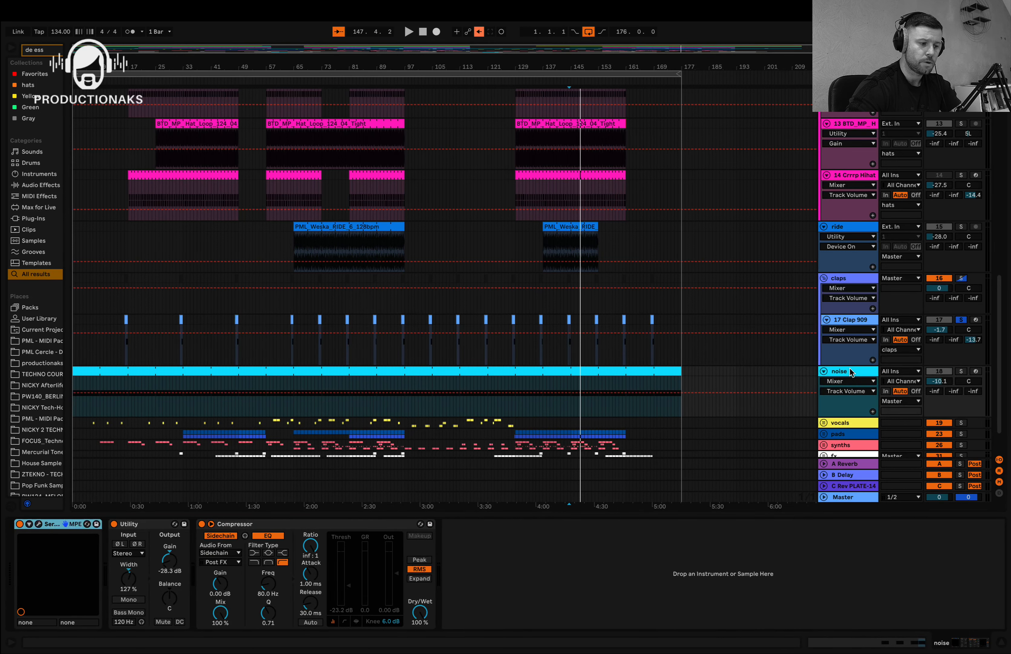
{"action": "left_click", "coordinate": [38, 524]}
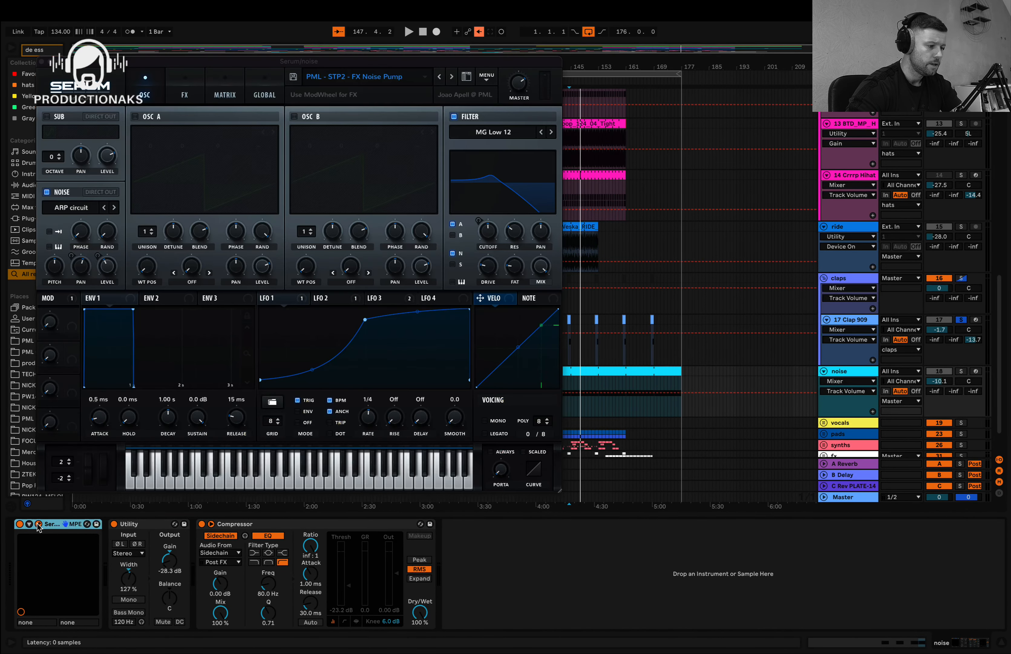
{"action": "left_click", "coordinate": [41, 62]}
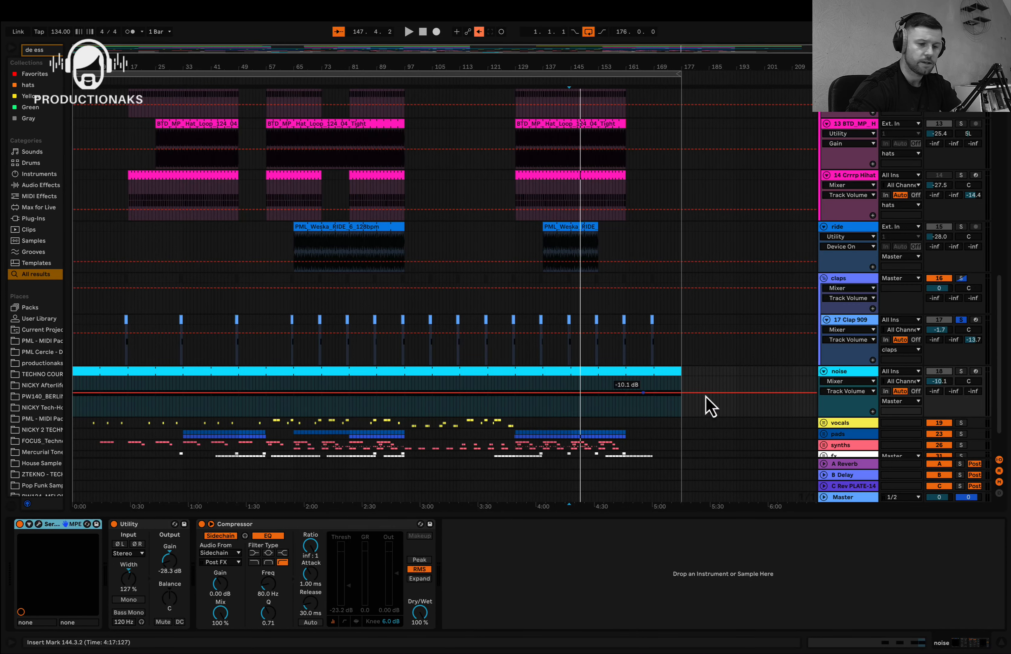
- Solo the noise track, audition it from 144.3.2, and review its Serum instrument's settings again
{"action": "left_click", "coordinate": [961, 371]}
{"action": "key", "text": "space"}
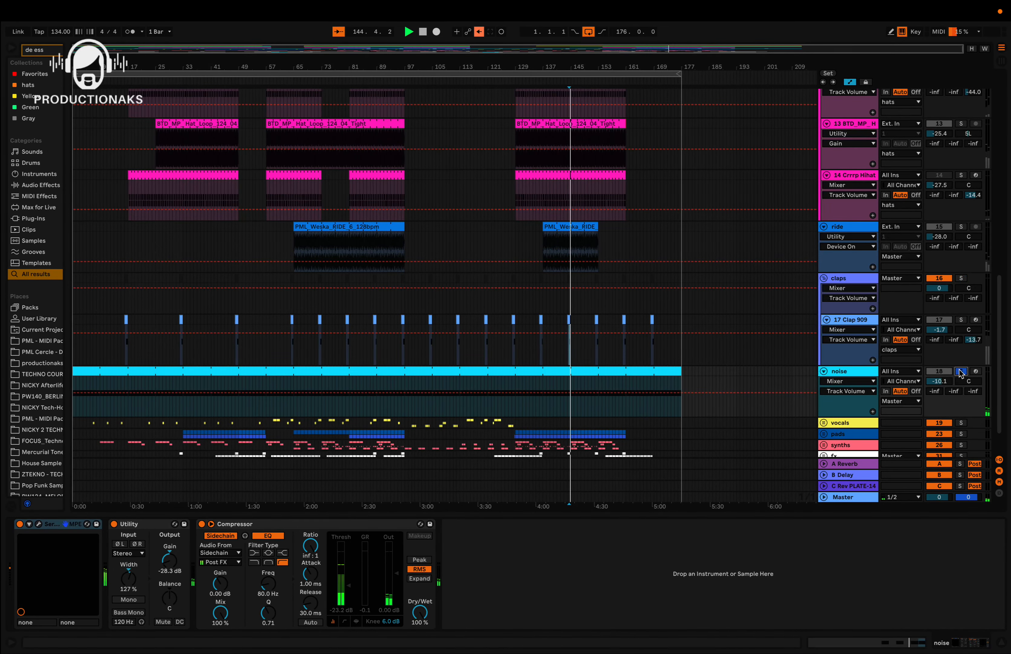
{"action": "scroll", "coordinate": [582, 408], "scroll_direction": "up", "scroll_amount": 6}
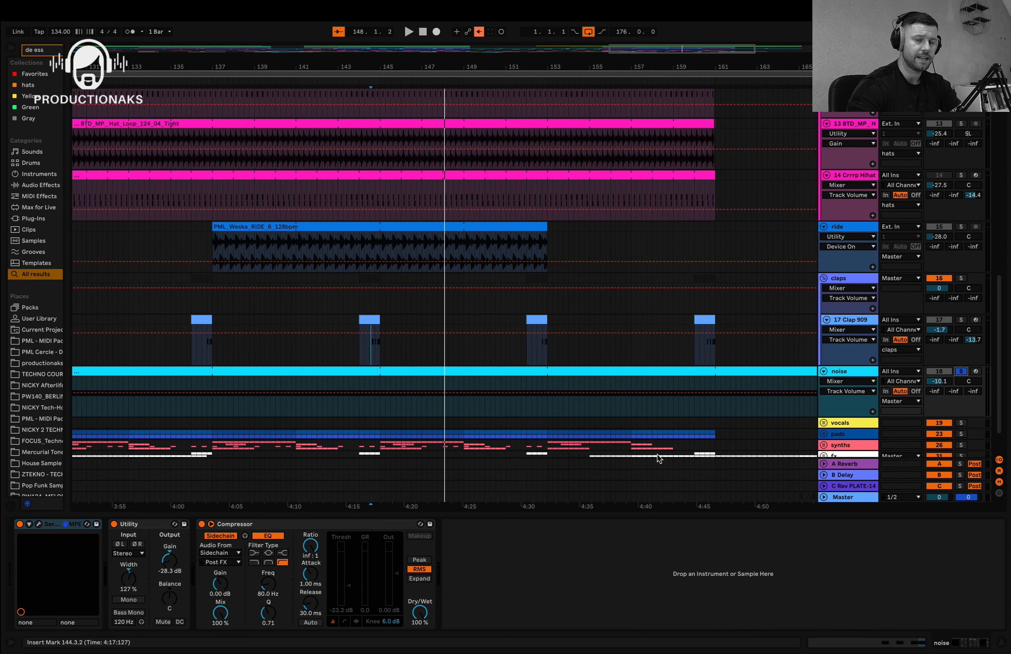
{"action": "scroll", "coordinate": [584, 380], "scroll_direction": "down", "scroll_amount": 5}
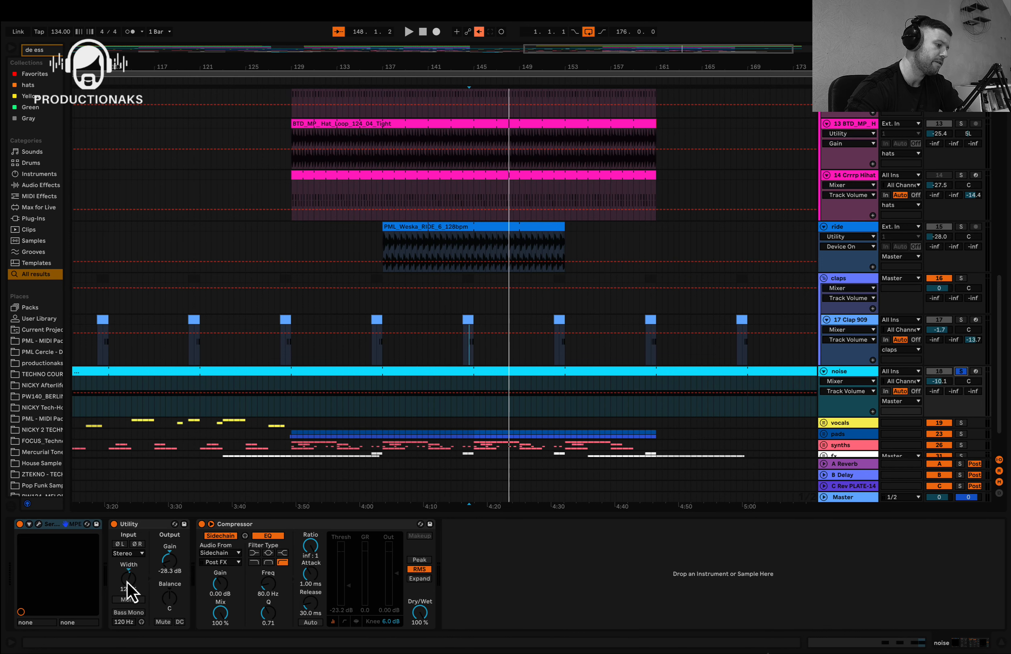
{"action": "left_click", "coordinate": [39, 524]}
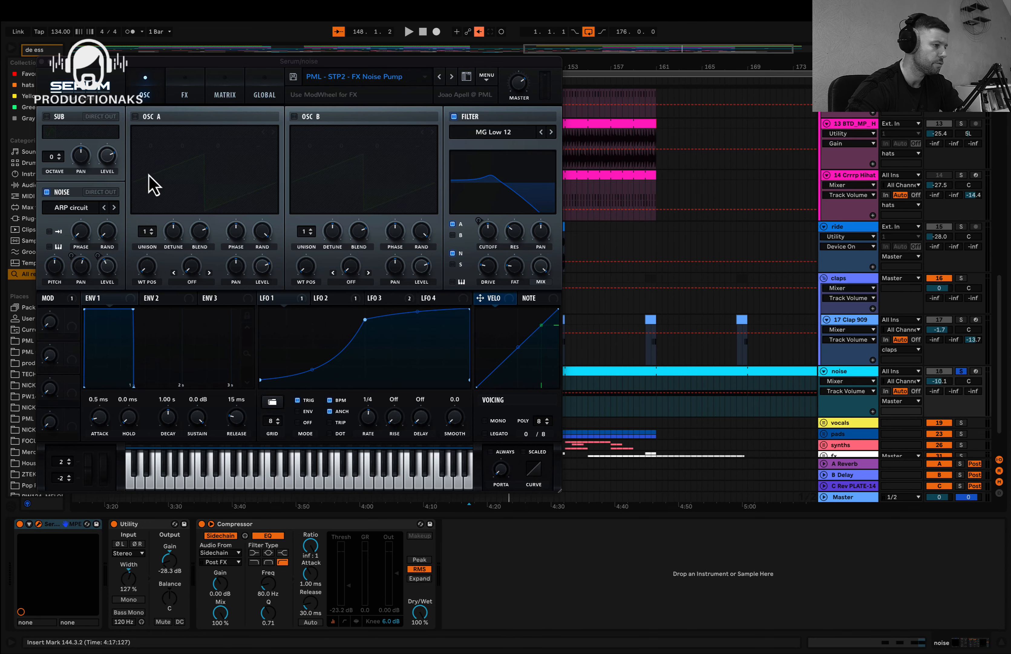
{"action": "left_click", "coordinate": [41, 62]}
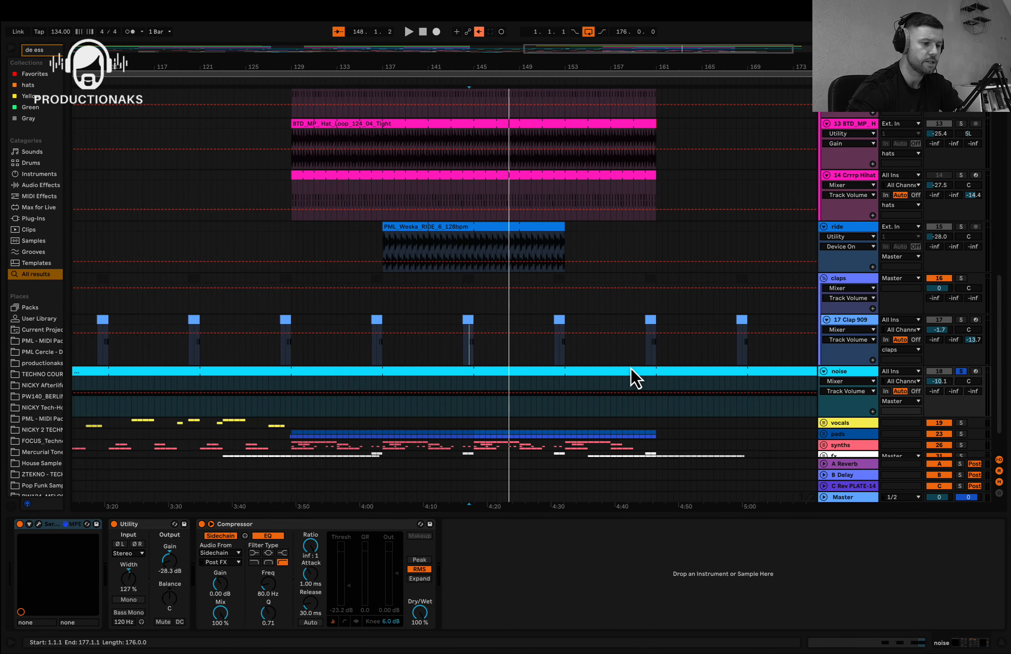
- Unfold the vocals group and bring the clips of its spaceships, can i get a and hiperdrive tracks into view
{"action": "scroll", "coordinate": [645, 376], "scroll_direction": "down", "scroll_amount": 2}
{"action": "left_click", "coordinate": [823, 391]}
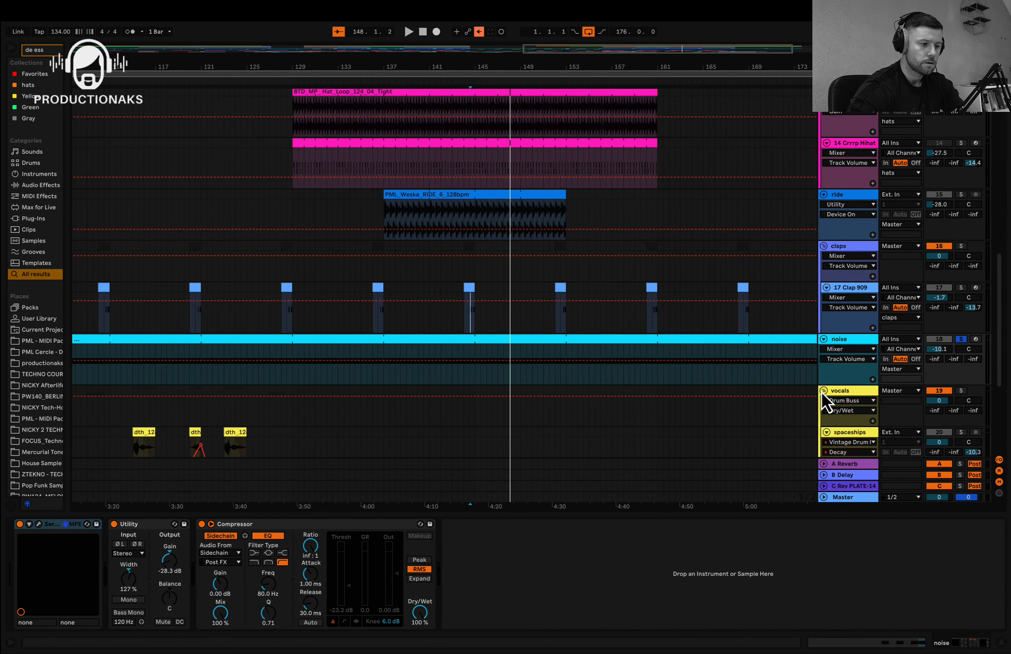
{"action": "scroll", "coordinate": [634, 338], "scroll_direction": "down", "scroll_amount": 5}
{"action": "scroll", "coordinate": [635, 332], "scroll_direction": "down", "scroll_amount": 10}
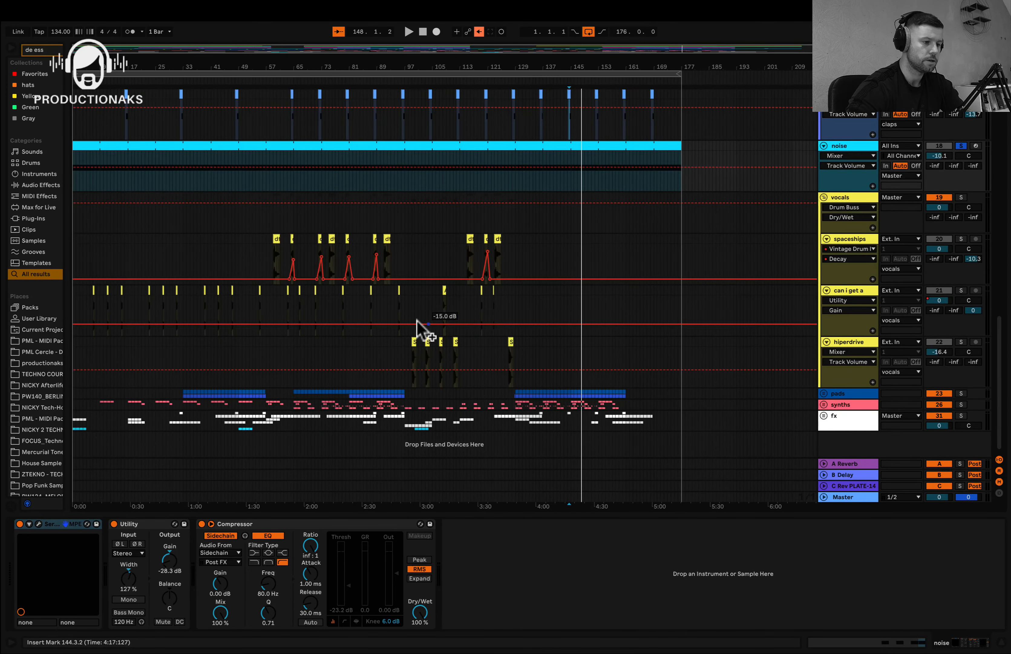
{"action": "scroll", "coordinate": [418, 329], "scroll_direction": "up", "scroll_amount": 5}
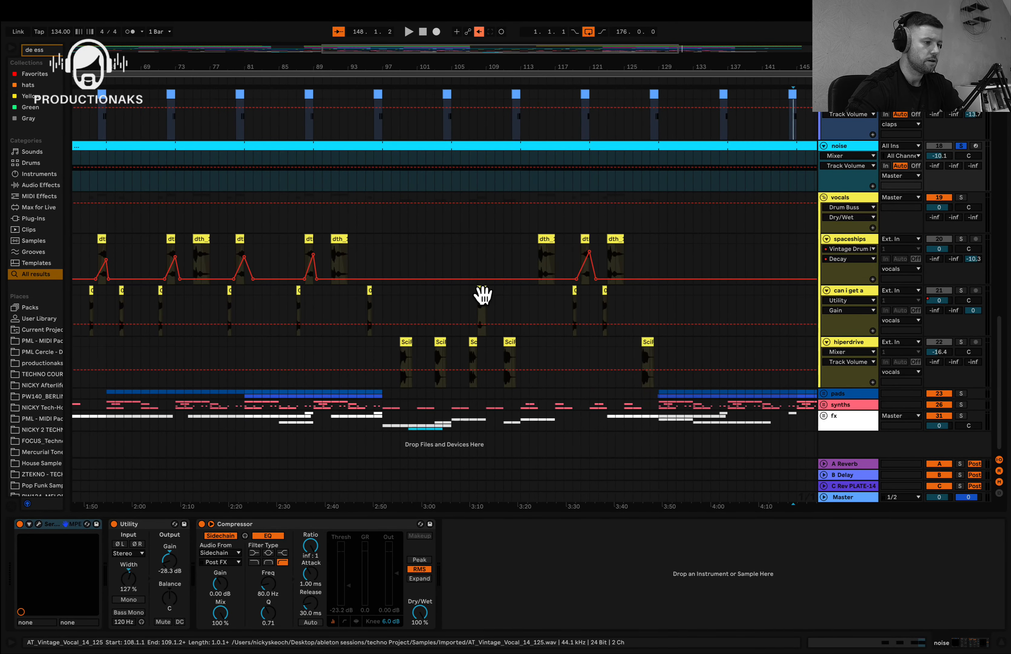
{"action": "scroll", "coordinate": [590, 353], "scroll_direction": "right", "scroll_amount": 2}
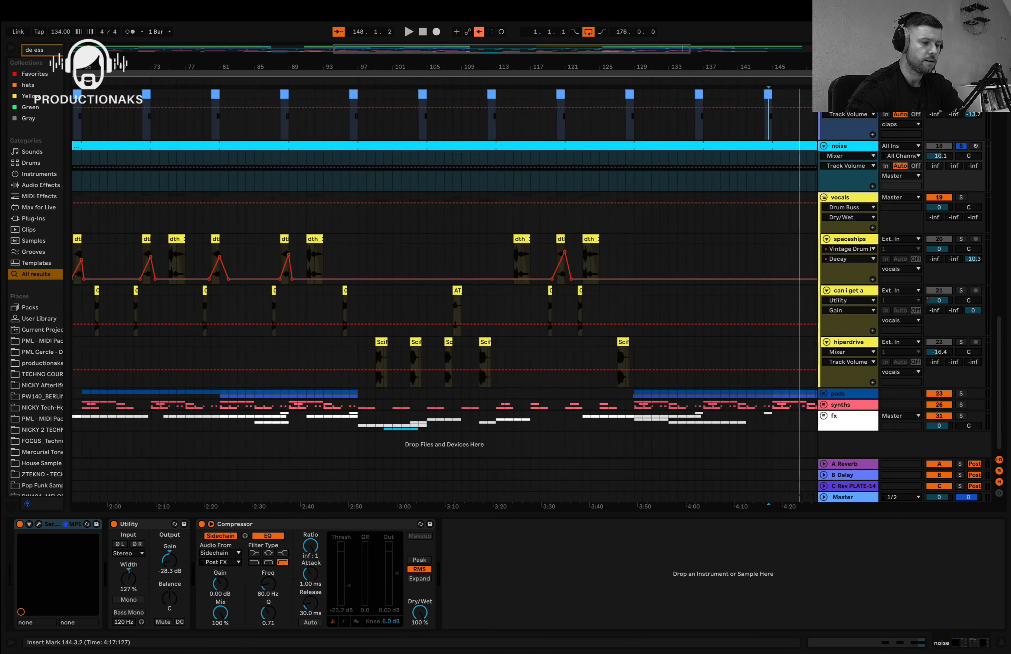
- Solo the vocals group and audition its vocal clips from bars 99, 111, 115 and 119, ending with playback stopped
{"action": "left_click", "coordinate": [364, 278]}
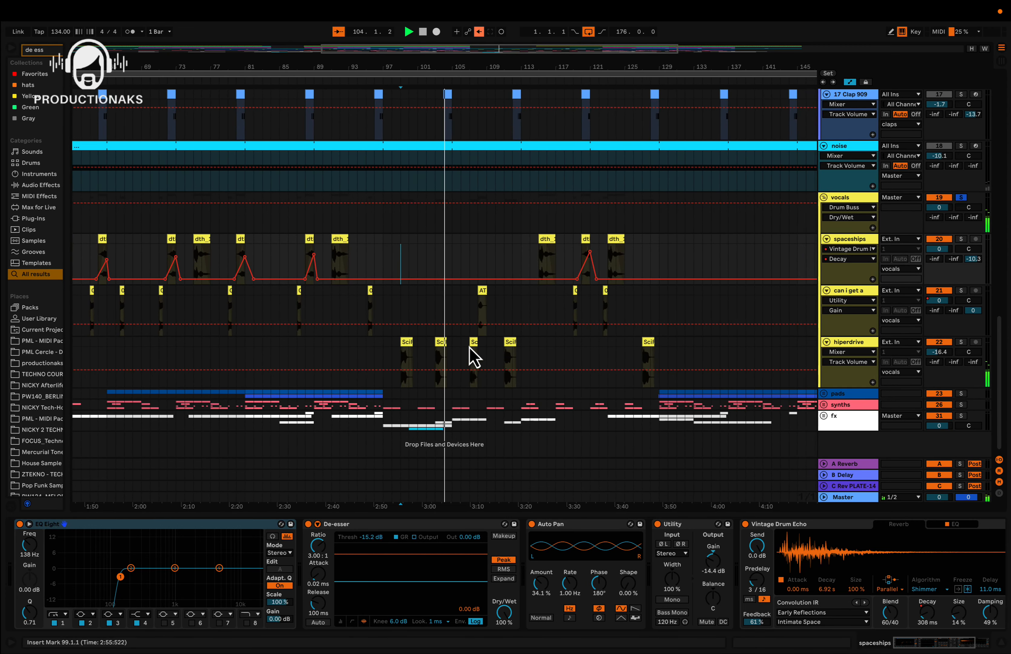
{"action": "scroll", "coordinate": [469, 357], "scroll_direction": "up", "scroll_amount": 2}
{"action": "left_click", "coordinate": [469, 347]}
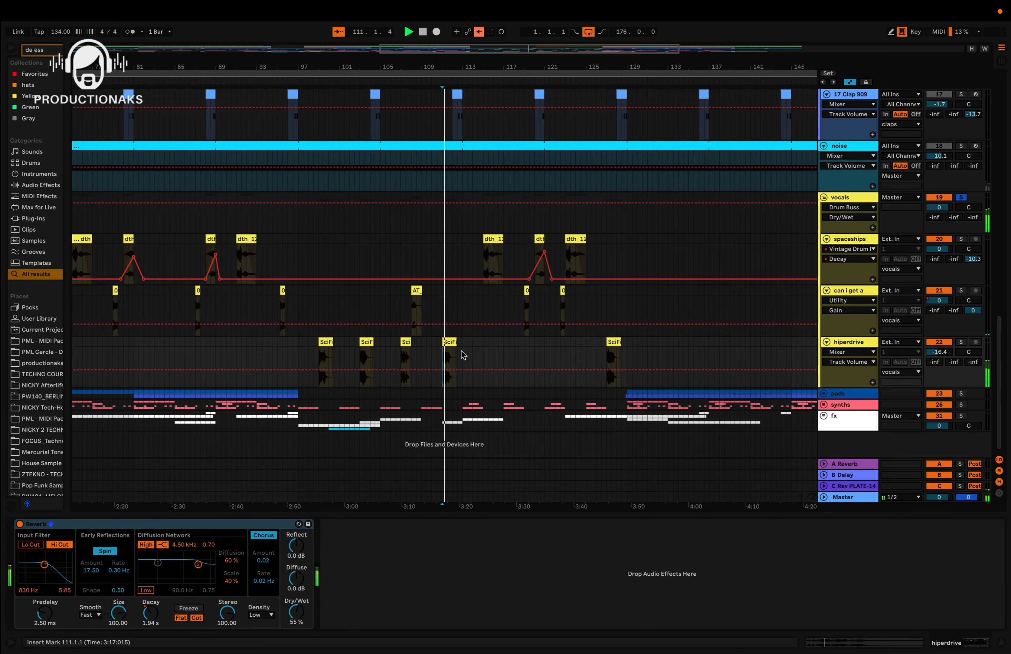
{"action": "left_click", "coordinate": [466, 272]}
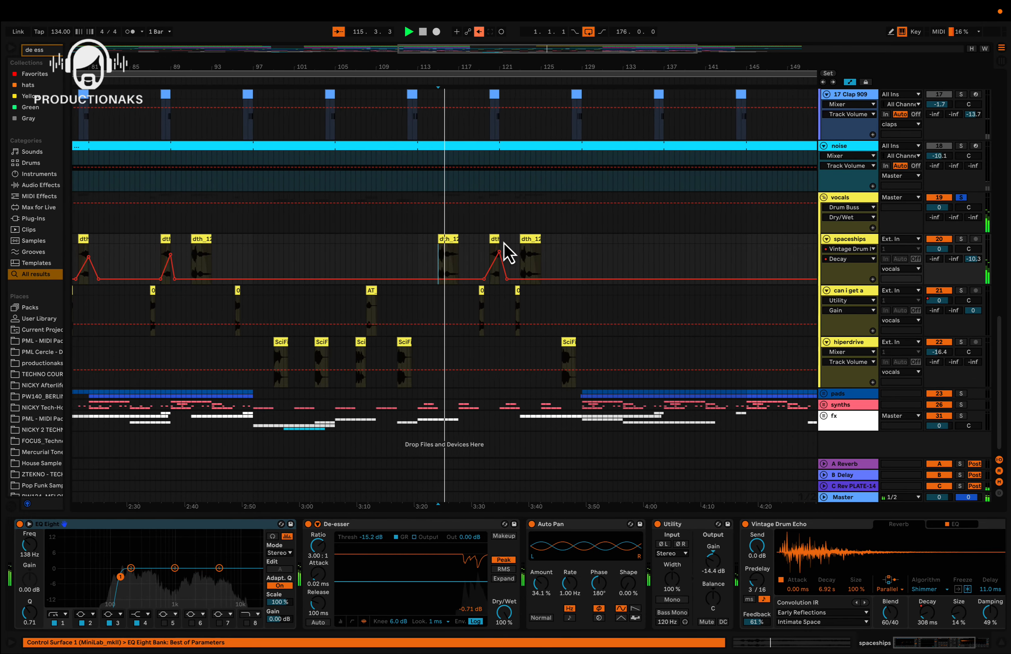
{"action": "left_click", "coordinate": [475, 308]}
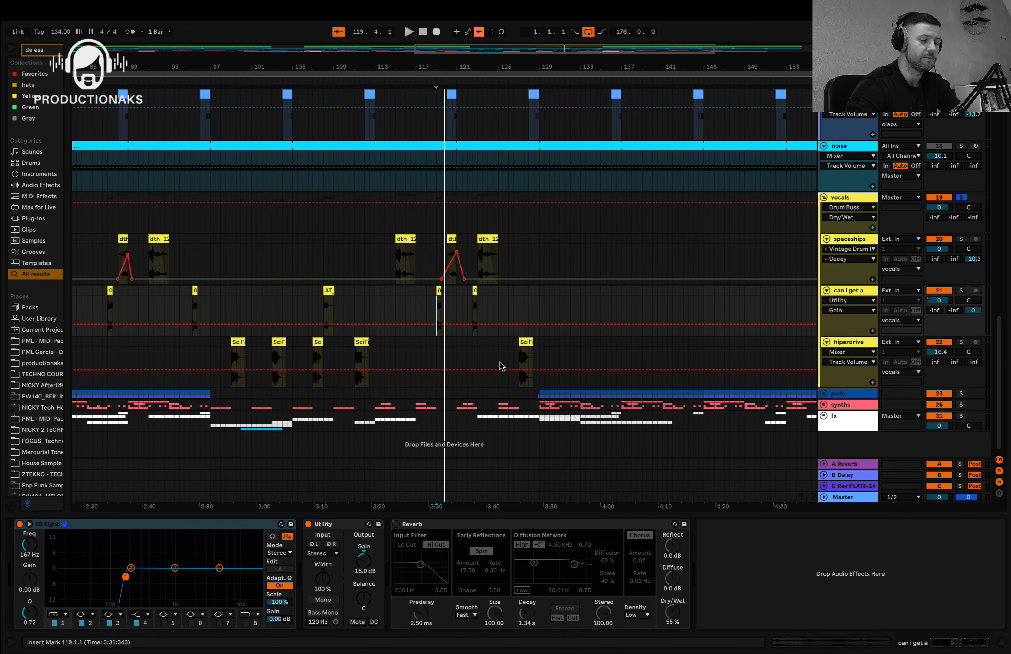
- Examine the spaceships track's effects chain, from EQ Eight and De-esser through Auto Pan and Utility to Vintage Drum Echo
{"action": "left_click", "coordinate": [858, 244]}
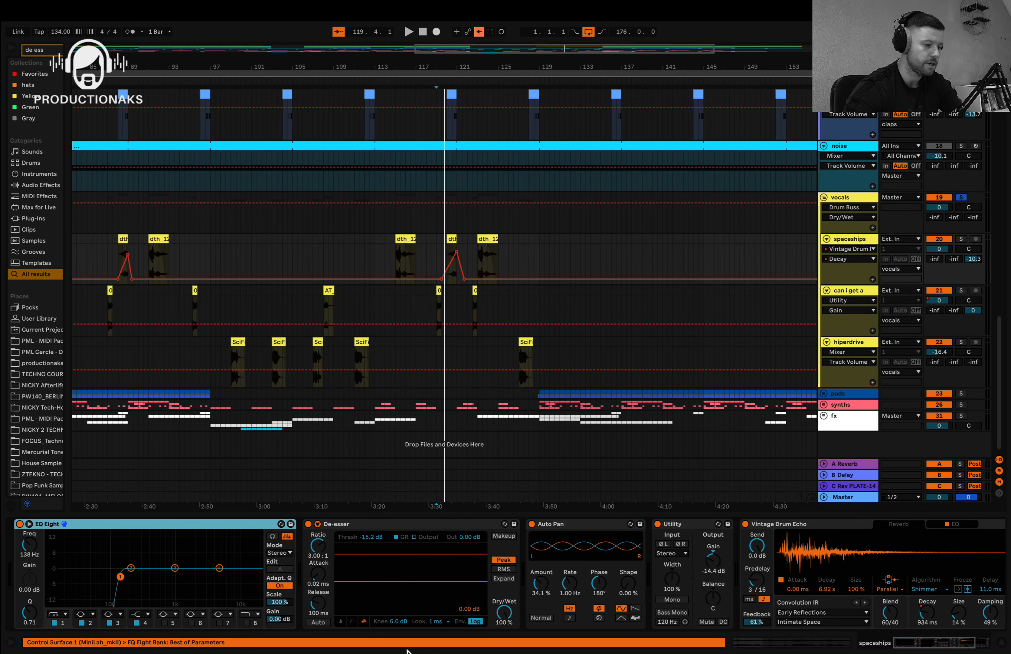
{"action": "scroll", "coordinate": [523, 614], "scroll_direction": "right", "scroll_amount": 2}
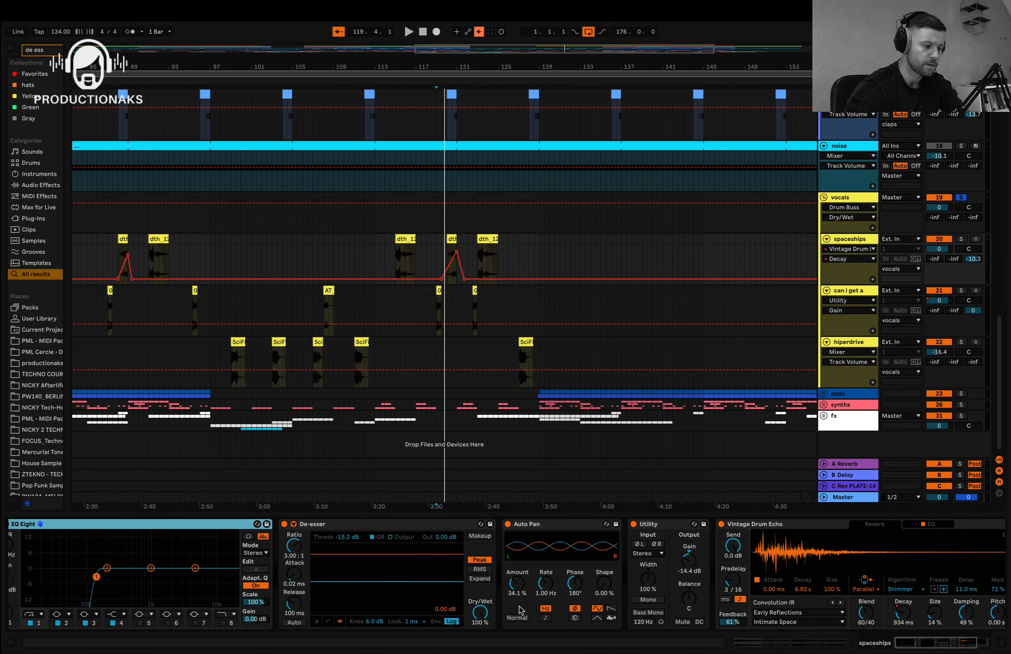
{"action": "scroll", "coordinate": [484, 609], "scroll_direction": "right", "scroll_amount": 8}
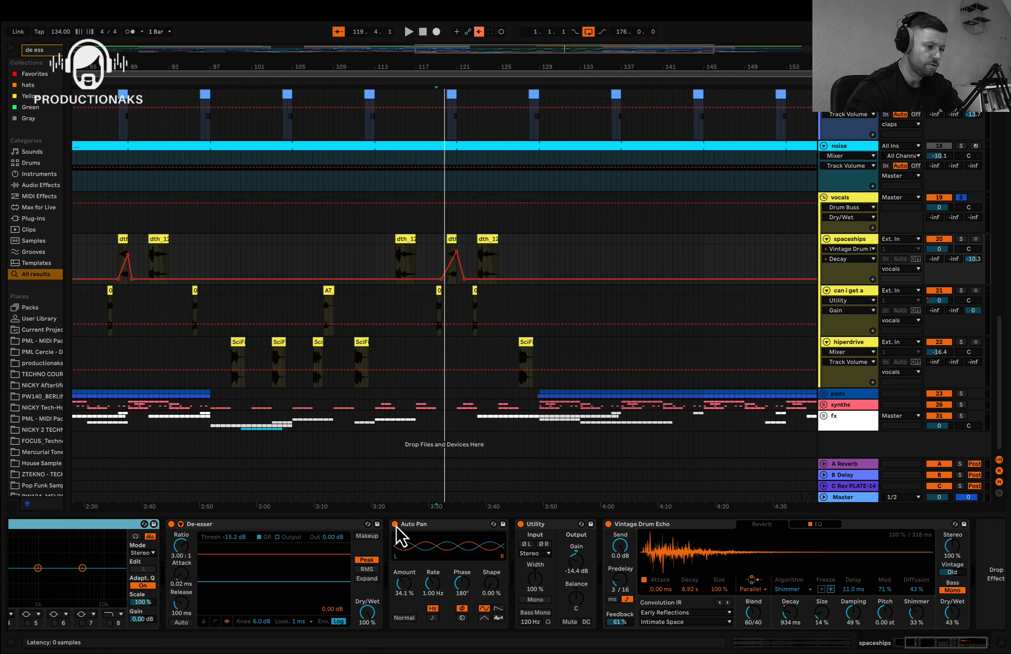
{"action": "scroll", "coordinate": [497, 584], "scroll_direction": "right", "scroll_amount": 2}
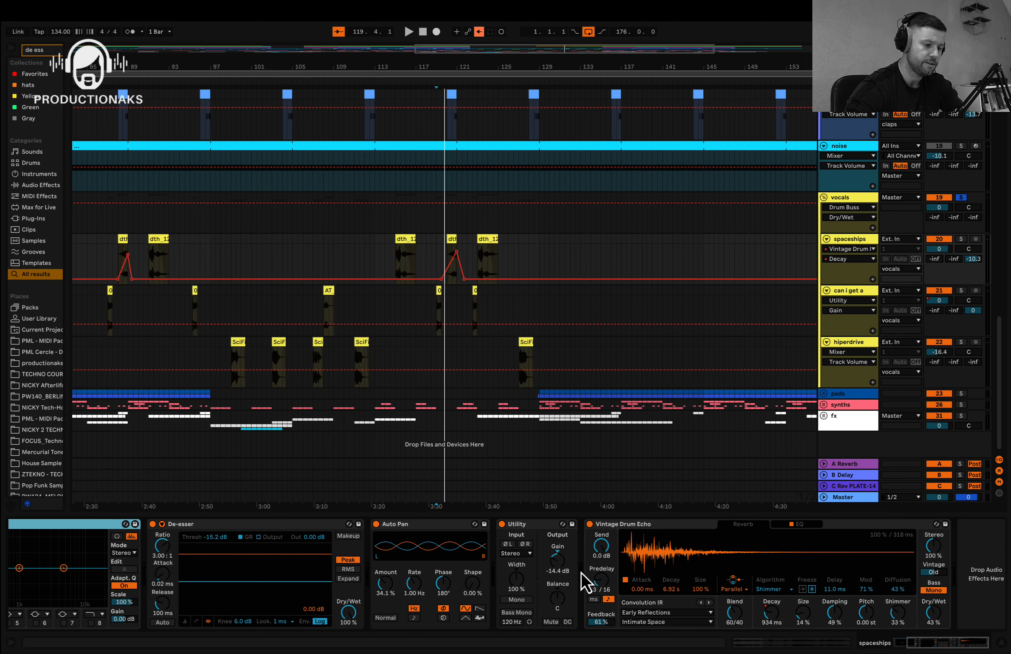
{"action": "scroll", "coordinate": [591, 585], "scroll_direction": "right", "scroll_amount": 1}
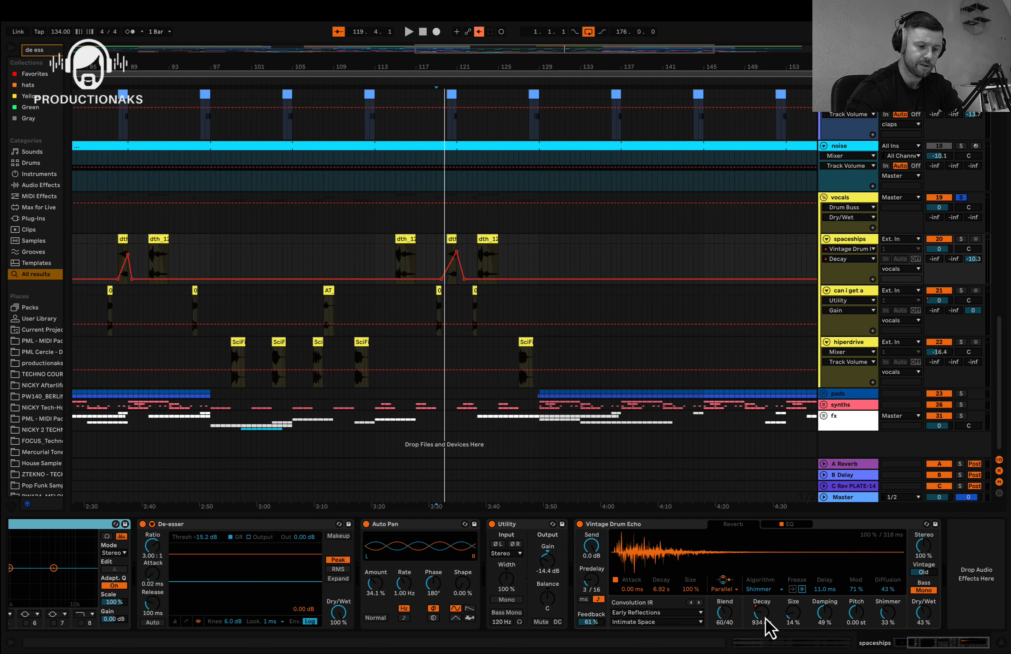
- Audition the spaceships clip with its rising Decay automation from 119.4.1, and stop playback
{"action": "scroll", "coordinate": [458, 266], "scroll_direction": "up", "scroll_amount": 3}
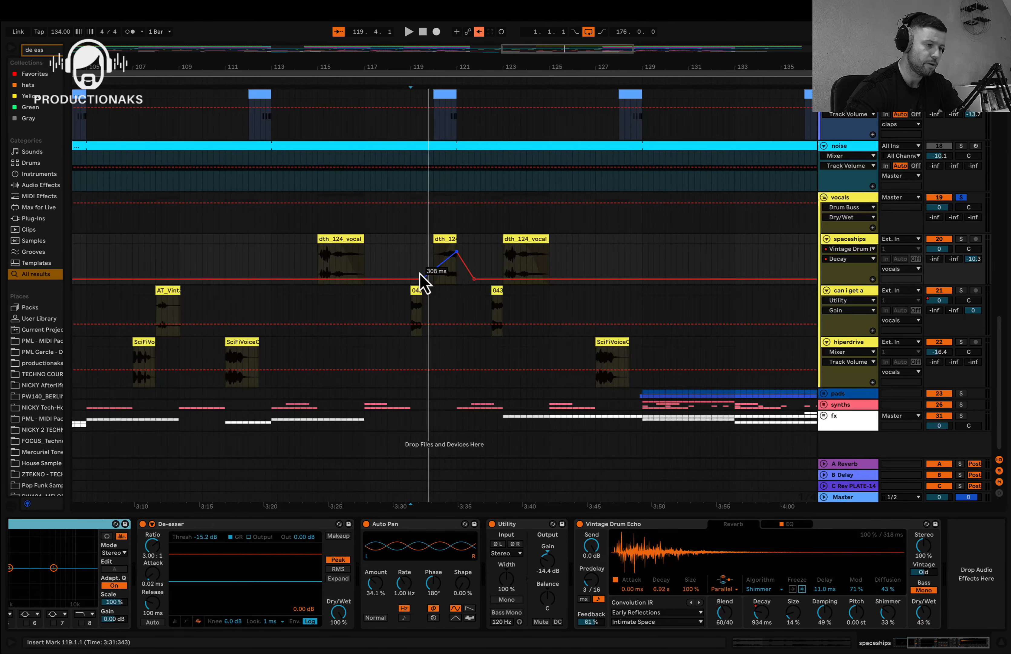
{"action": "left_click", "coordinate": [430, 261]}
{"action": "key", "text": "space"}
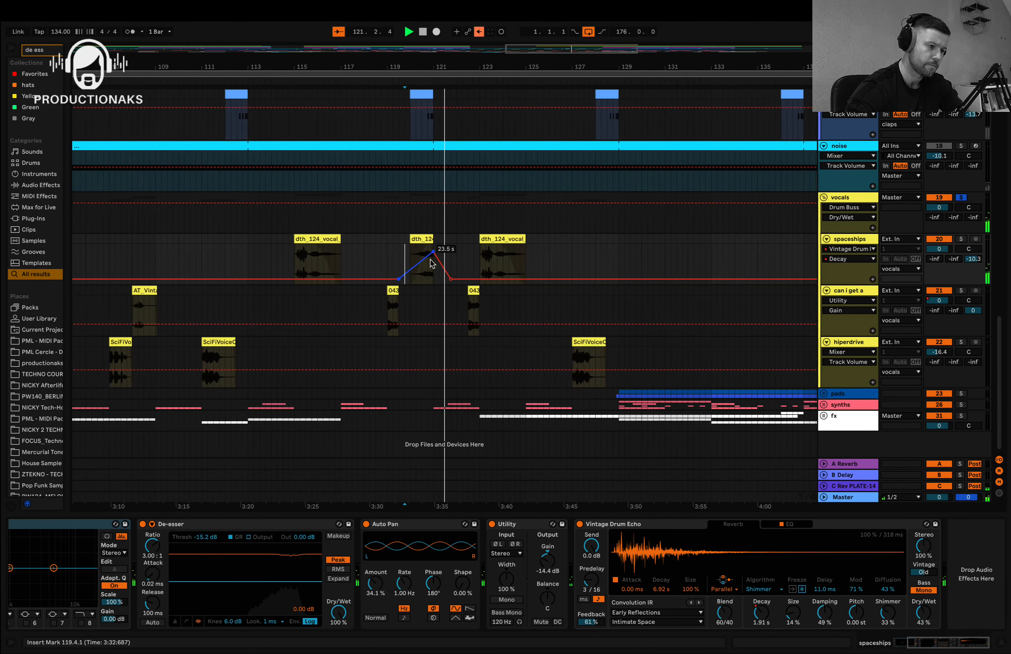
{"action": "key", "text": "space"}
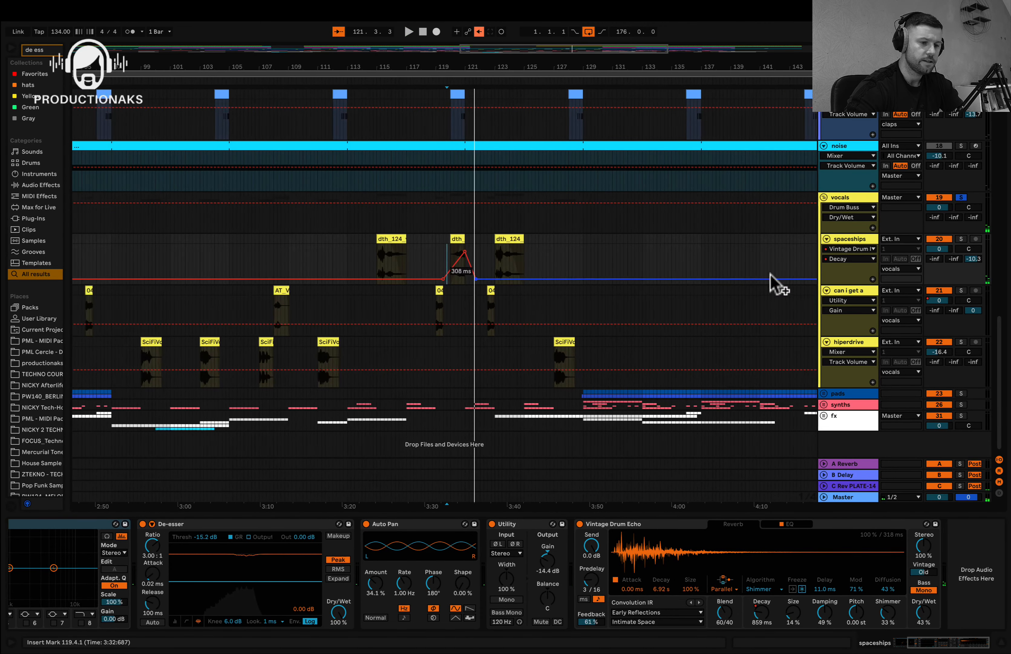
- Solo the can i get a track, audition its 043_Can_I_Get_Some_Bass clip from 118.4.4, and stop playback
{"action": "left_click", "coordinate": [845, 292]}
{"action": "scroll", "coordinate": [439, 315], "scroll_direction": "up", "scroll_amount": 5}
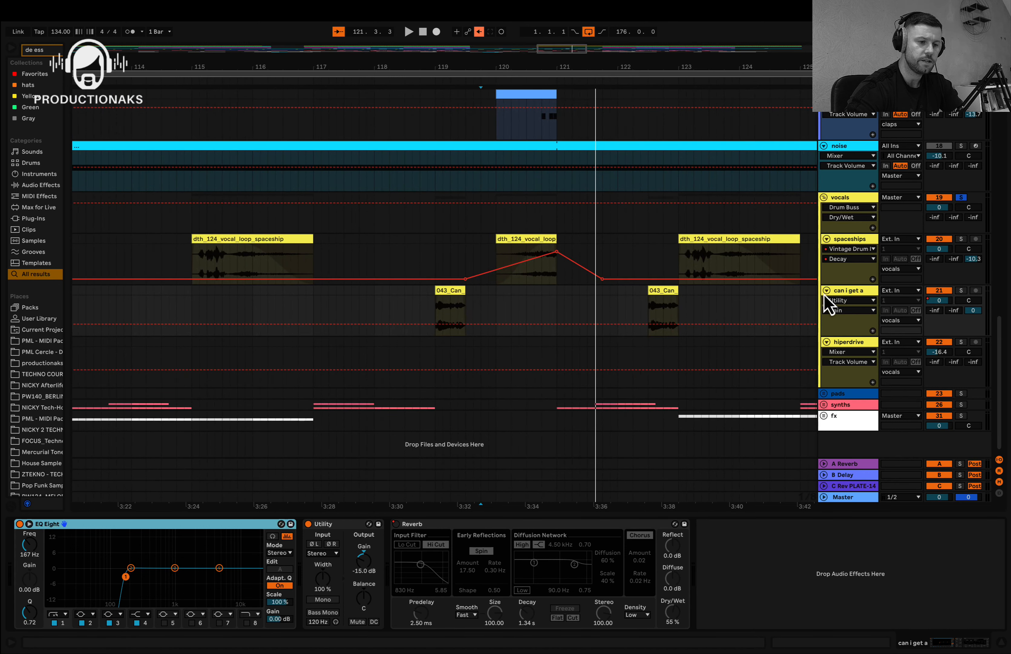
{"action": "scroll", "coordinate": [424, 302], "scroll_direction": "up", "scroll_amount": 4}
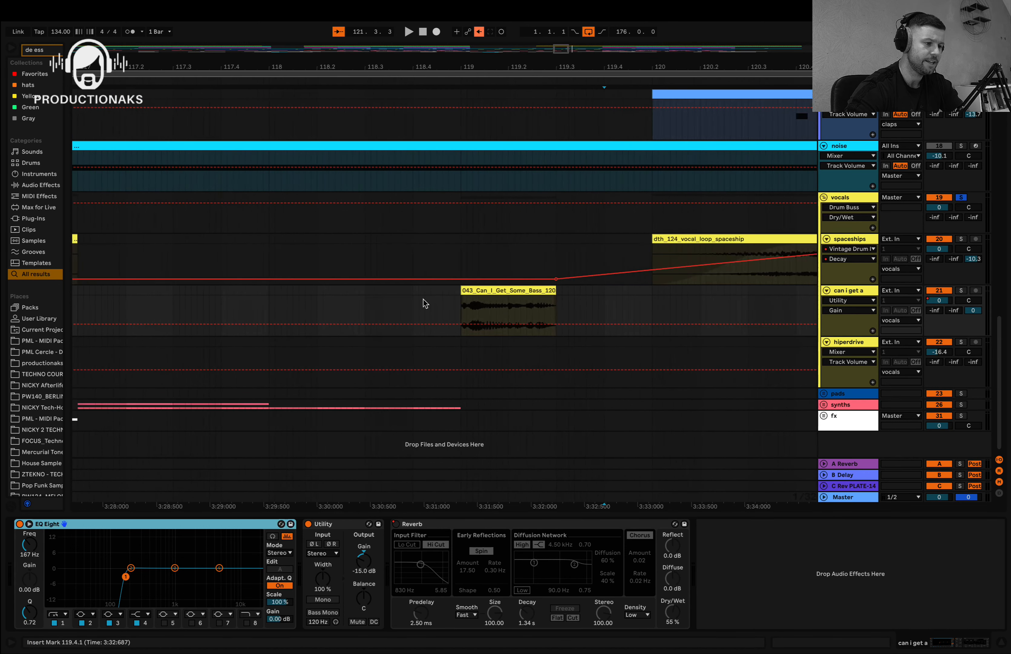
{"action": "left_click", "coordinate": [455, 304]}
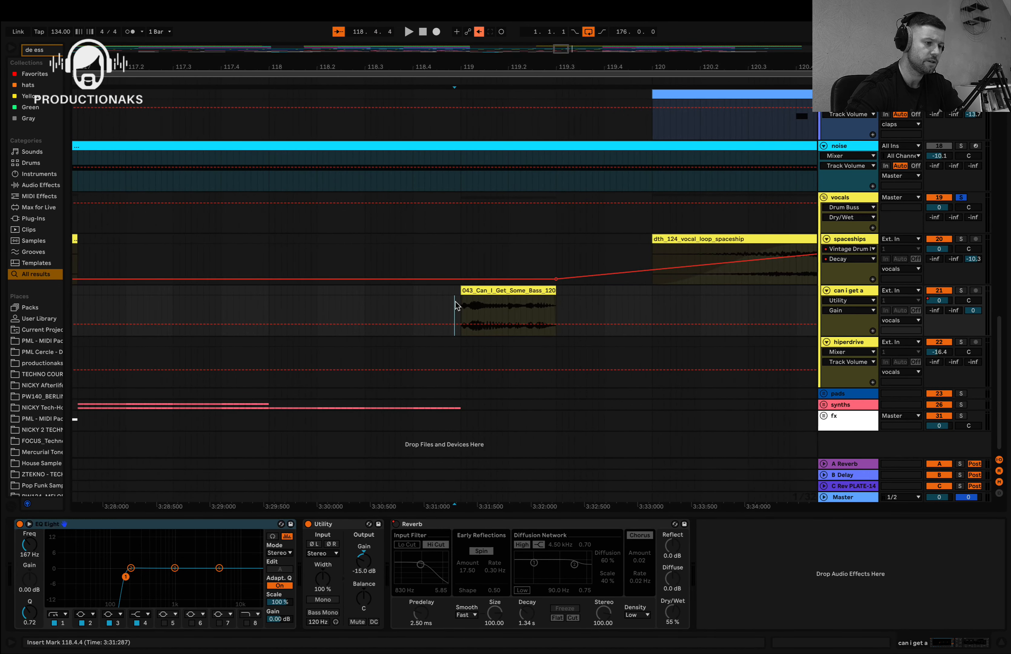
{"action": "left_click", "coordinate": [961, 291]}
{"action": "key", "text": "space"}
{"action": "key", "text": "space"}
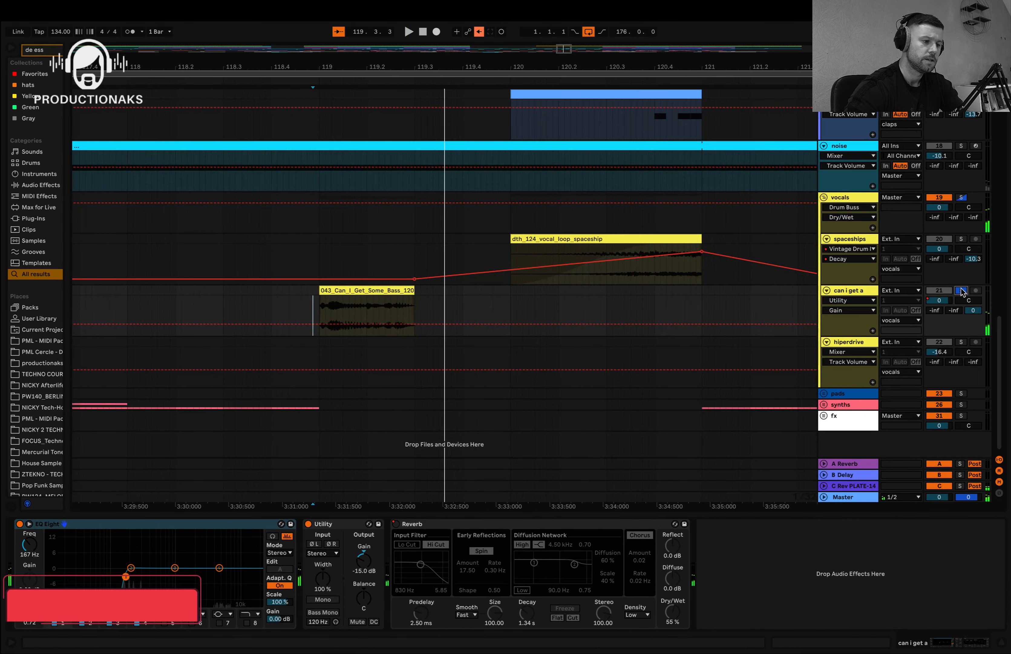
- Solo the hiperdrive track, audition its SciFiVoiceClip from bar 127, stop playback, and show the vocals group's effects chain
{"action": "scroll", "coordinate": [605, 320], "scroll_direction": "down", "scroll_amount": 5}
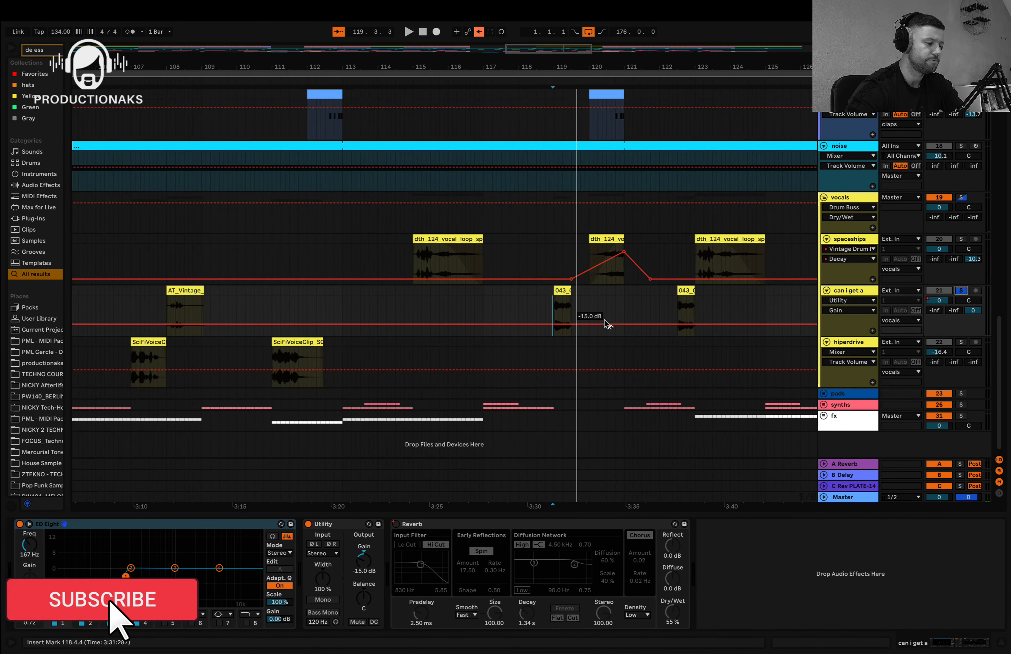
{"action": "scroll", "coordinate": [739, 322], "scroll_direction": "down", "scroll_amount": 2}
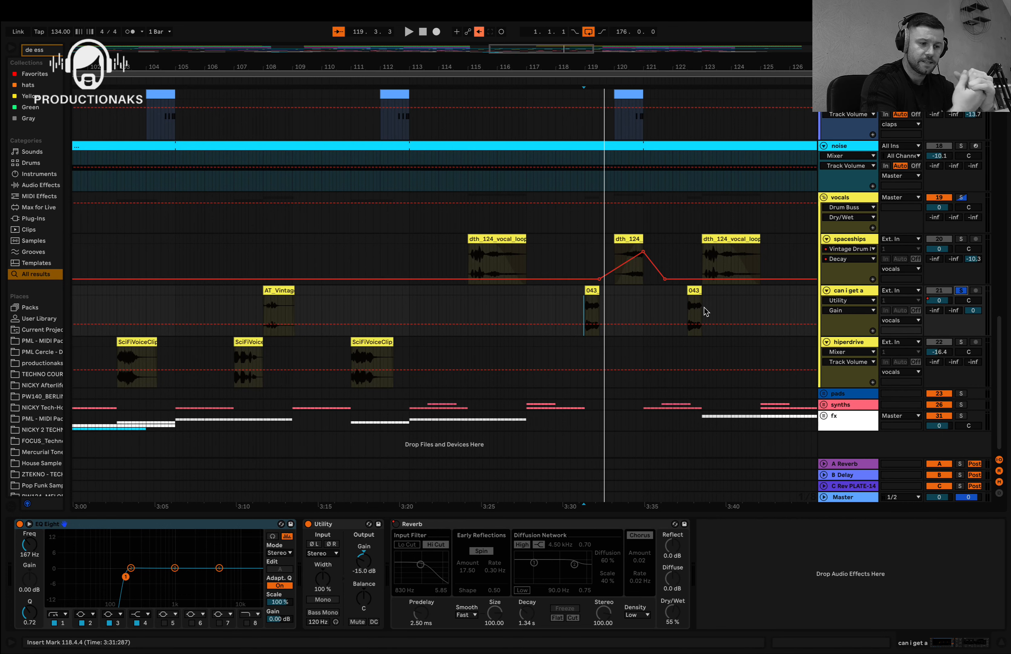
{"action": "scroll", "coordinate": [706, 312], "scroll_direction": "right", "scroll_amount": 5}
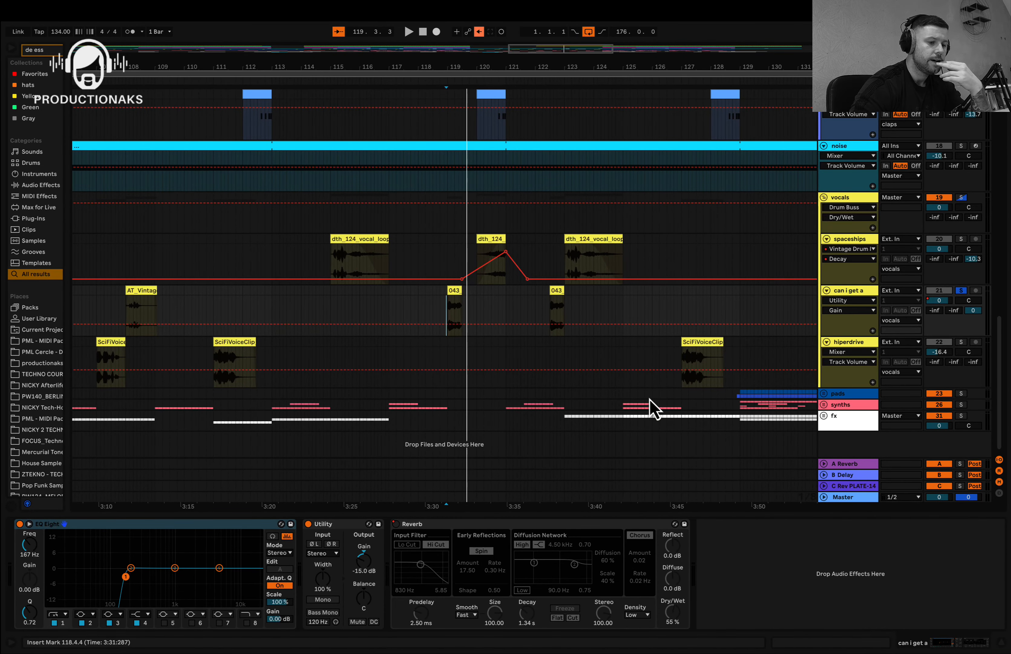
{"action": "left_click", "coordinate": [682, 366]}
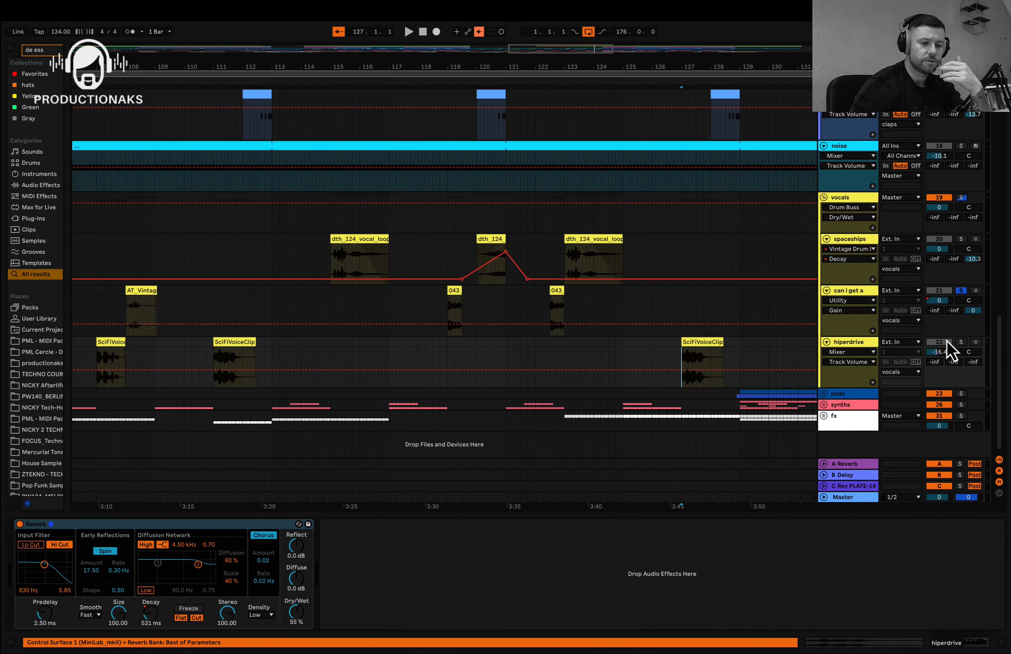
{"action": "left_click", "coordinate": [961, 343]}
{"action": "key", "text": "space"}
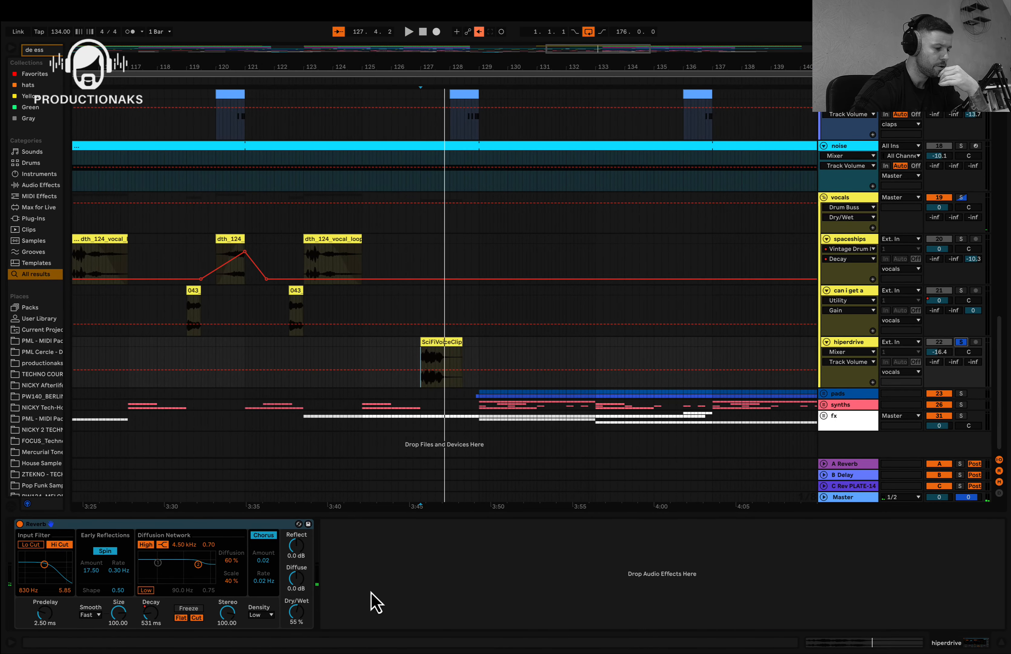
{"action": "left_click", "coordinate": [838, 199]}
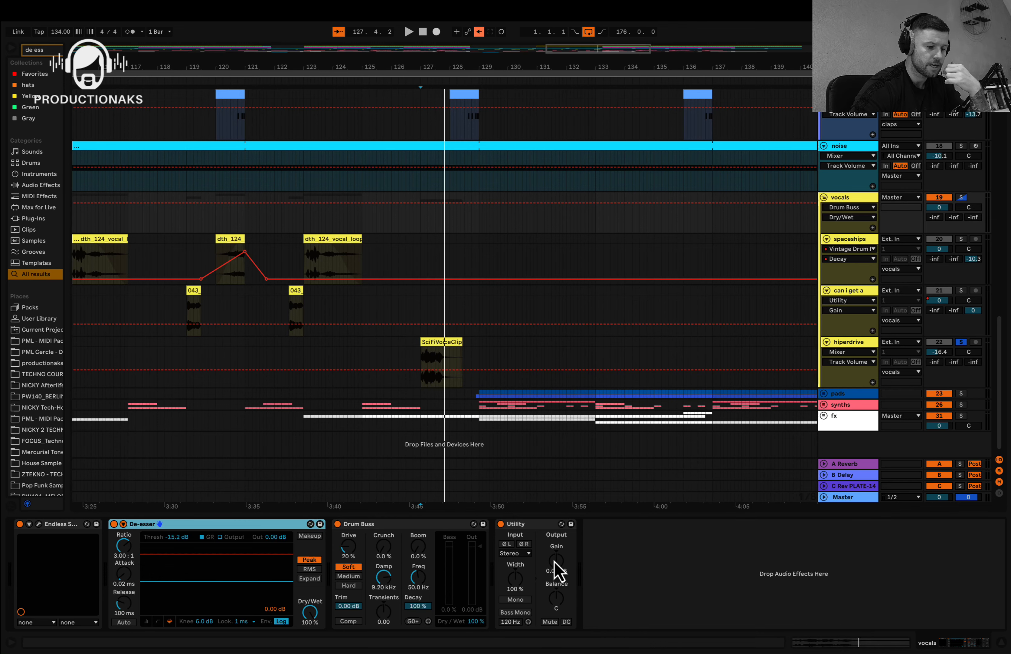
- Unfold the pads group, solo the 24 Strings track, audition it from 128.4.1, and stop playback
{"action": "left_click", "coordinate": [825, 393]}
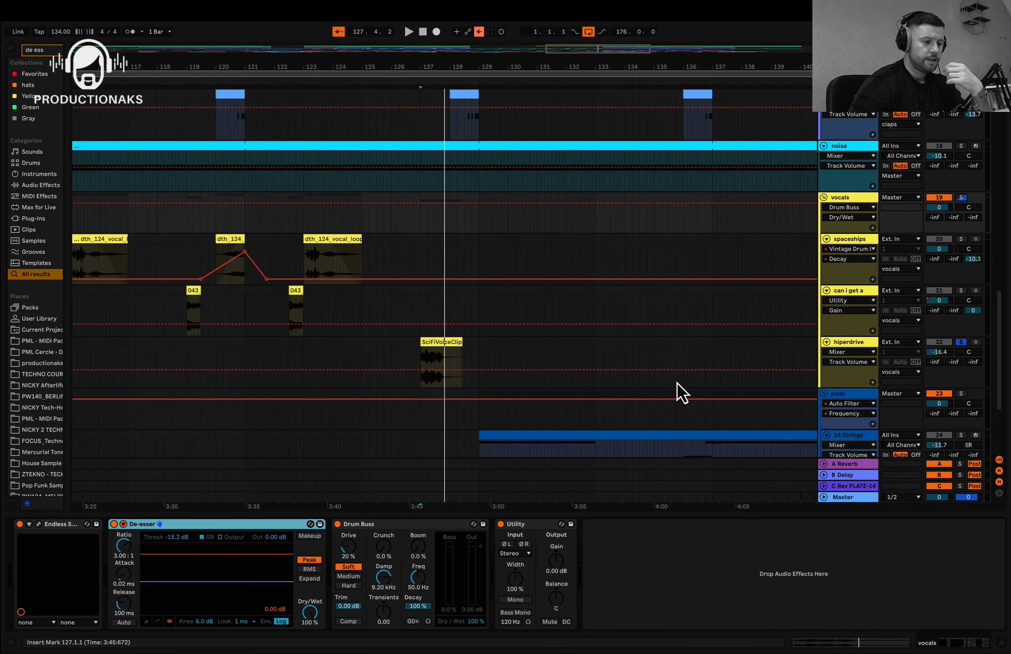
{"action": "scroll", "coordinate": [661, 377], "scroll_direction": "down", "scroll_amount": 10}
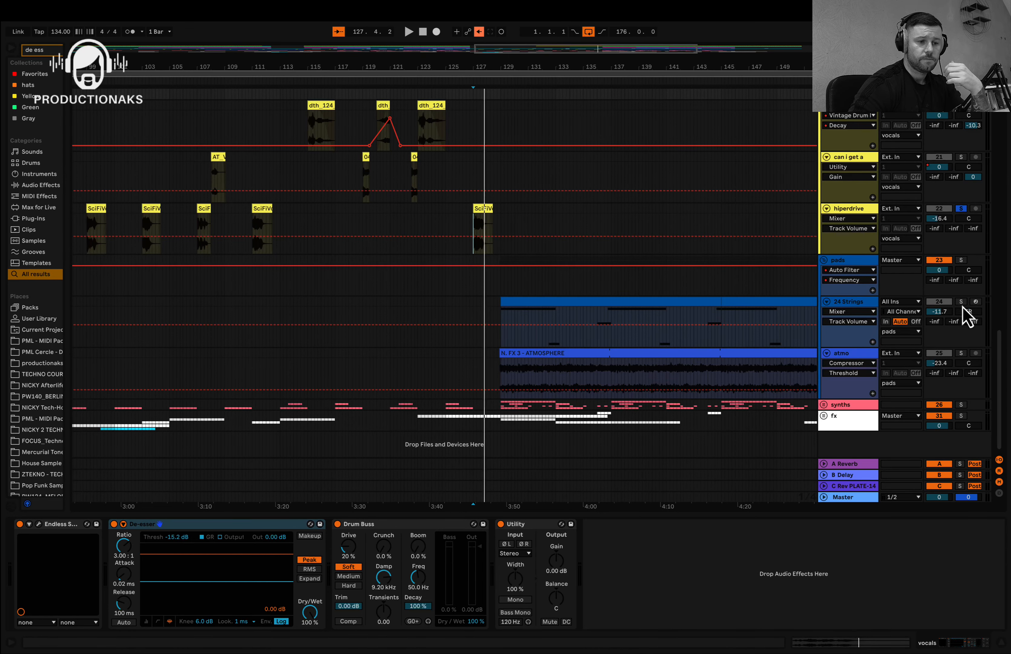
{"action": "left_click", "coordinate": [499, 323]}
{"action": "key", "text": "space"}
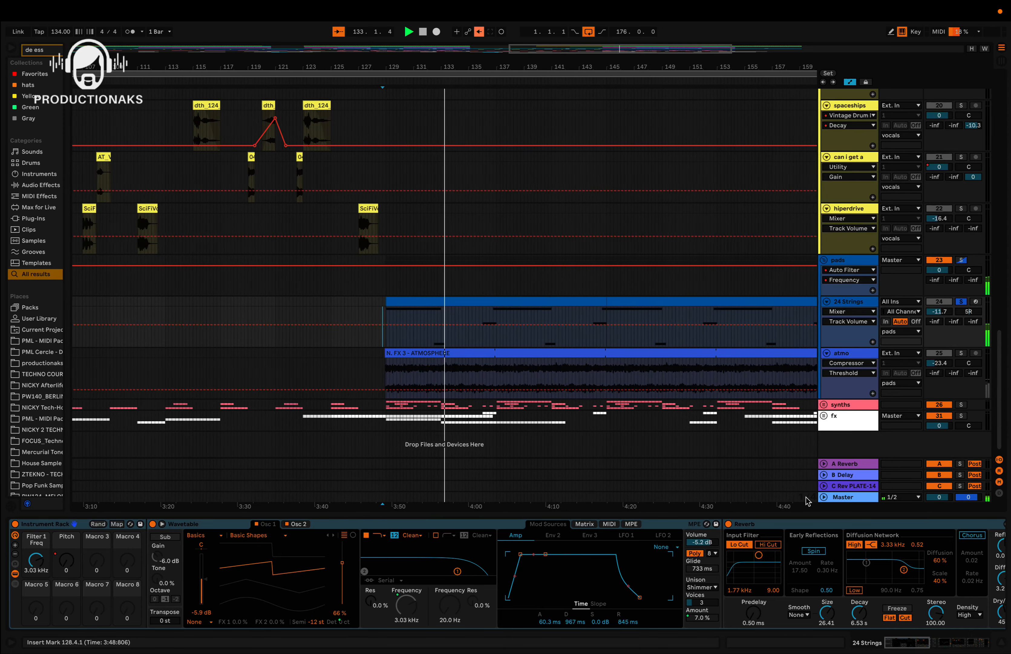
{"action": "key", "text": "space"}
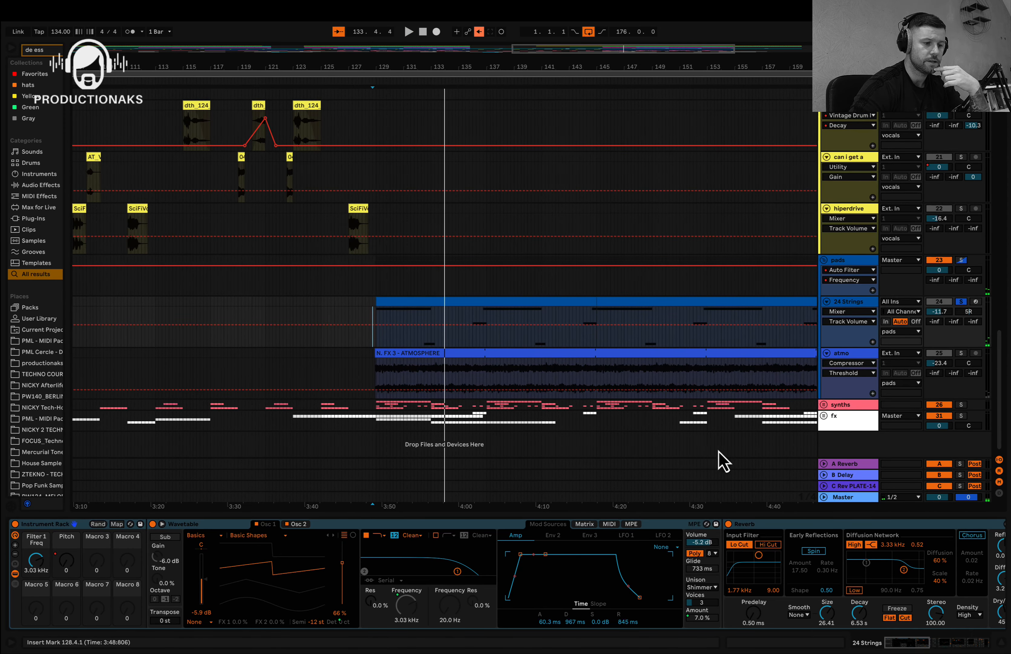
{"action": "scroll", "coordinate": [605, 444], "scroll_direction": "right", "scroll_amount": 1}
{"action": "scroll", "coordinate": [605, 443], "scroll_direction": "right", "scroll_amount": 10}
{"action": "scroll", "coordinate": [606, 444], "scroll_direction": "left", "scroll_amount": 12}
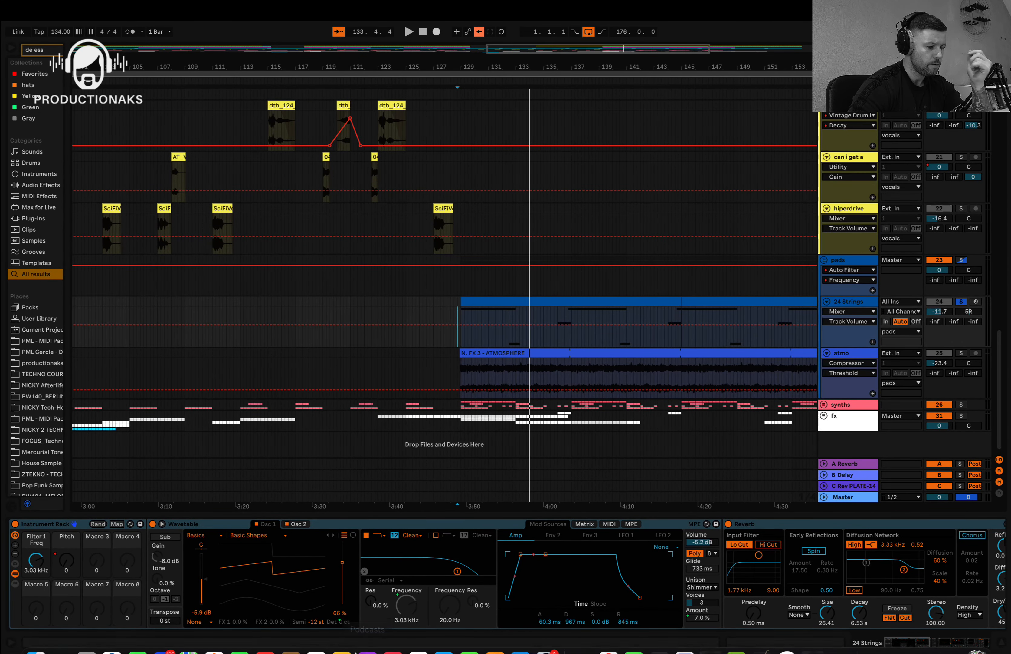
- Examine the 24 Strings Wavetable's Osc 1, its modulation matrix, and the Env 2 envelope
{"action": "left_click", "coordinate": [286, 523]}
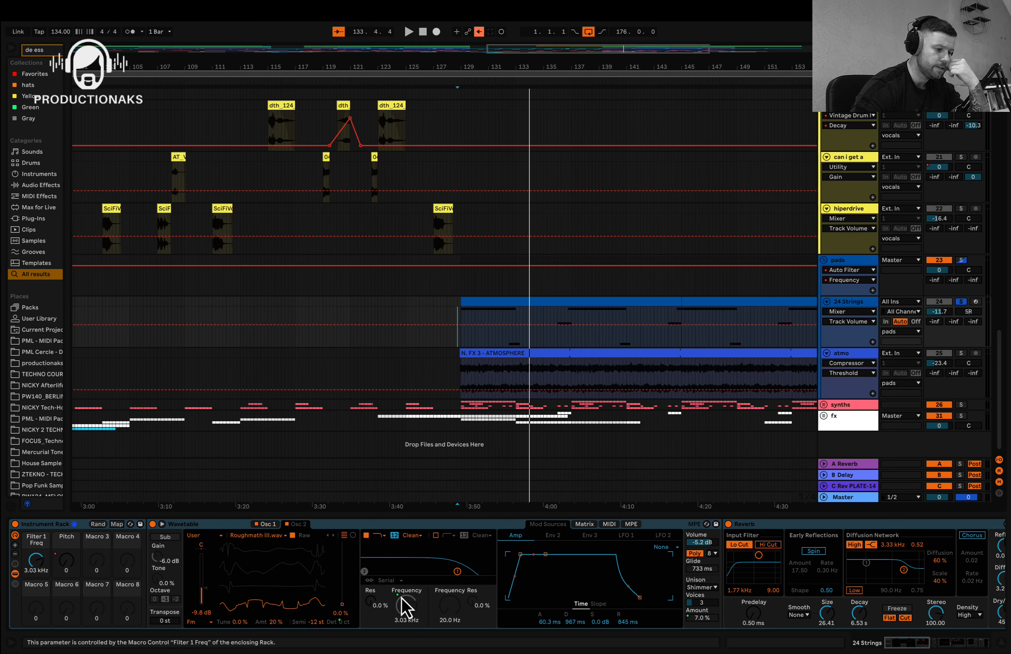
{"action": "left_click", "coordinate": [585, 524]}
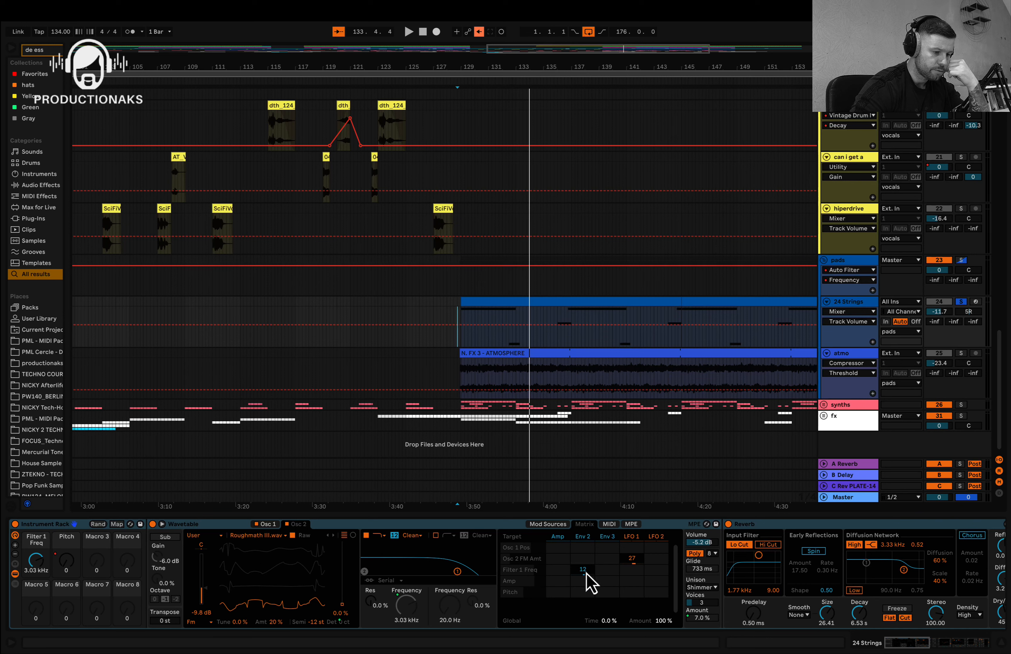
{"action": "left_click", "coordinate": [594, 536]}
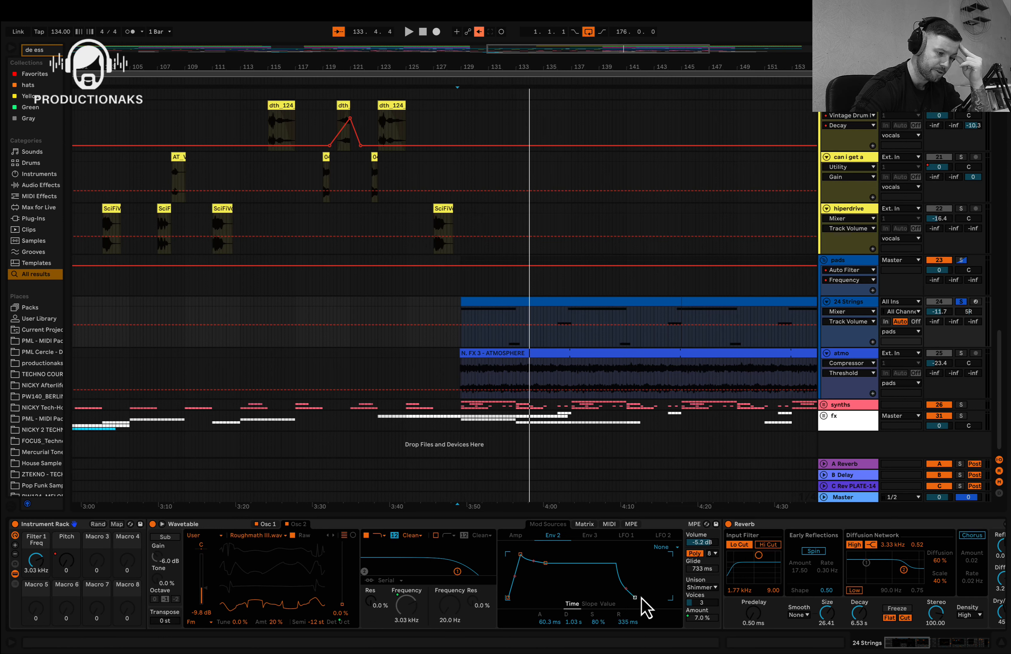
{"action": "left_click", "coordinate": [585, 525]}
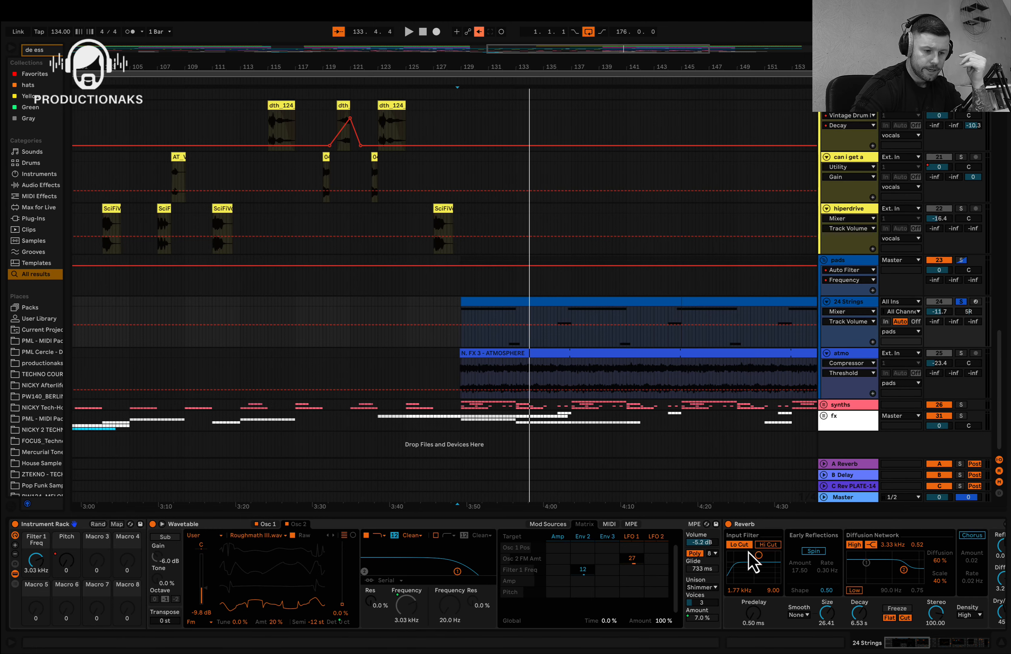
- Examine the rest of the 24 Strings effects chain, from Reverb, Utility and EQ Eight to Auto Filter and the sidechained Compressor
{"action": "scroll", "coordinate": [754, 561], "scroll_direction": "right", "scroll_amount": 15}
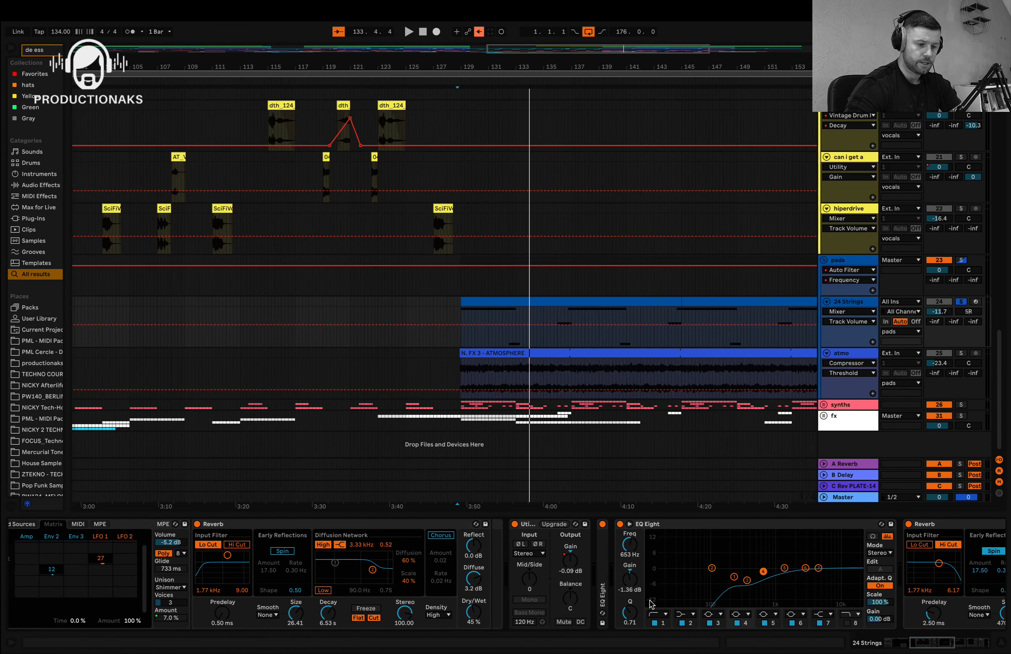
{"action": "scroll", "coordinate": [649, 600], "scroll_direction": "right", "scroll_amount": 1}
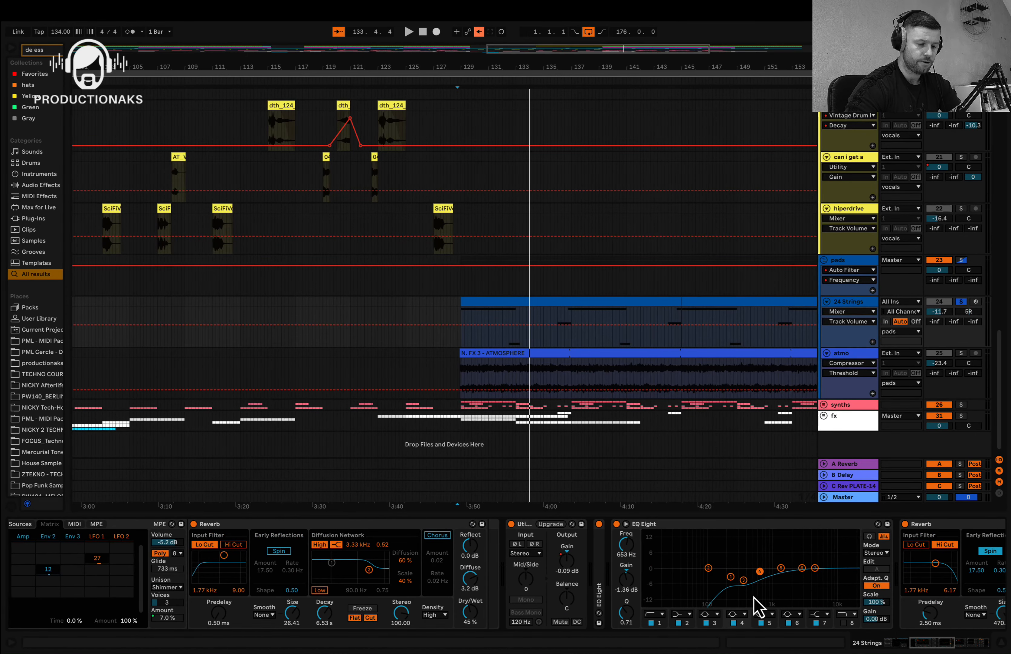
{"action": "scroll", "coordinate": [771, 603], "scroll_direction": "right", "scroll_amount": 15}
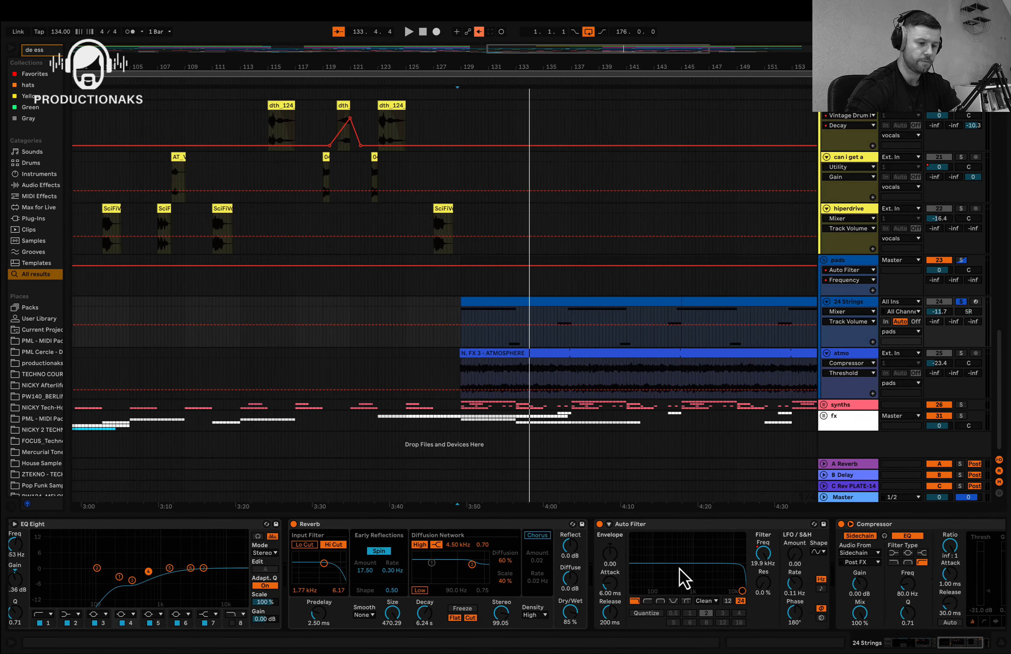
{"action": "scroll", "coordinate": [682, 578], "scroll_direction": "right", "scroll_amount": 10}
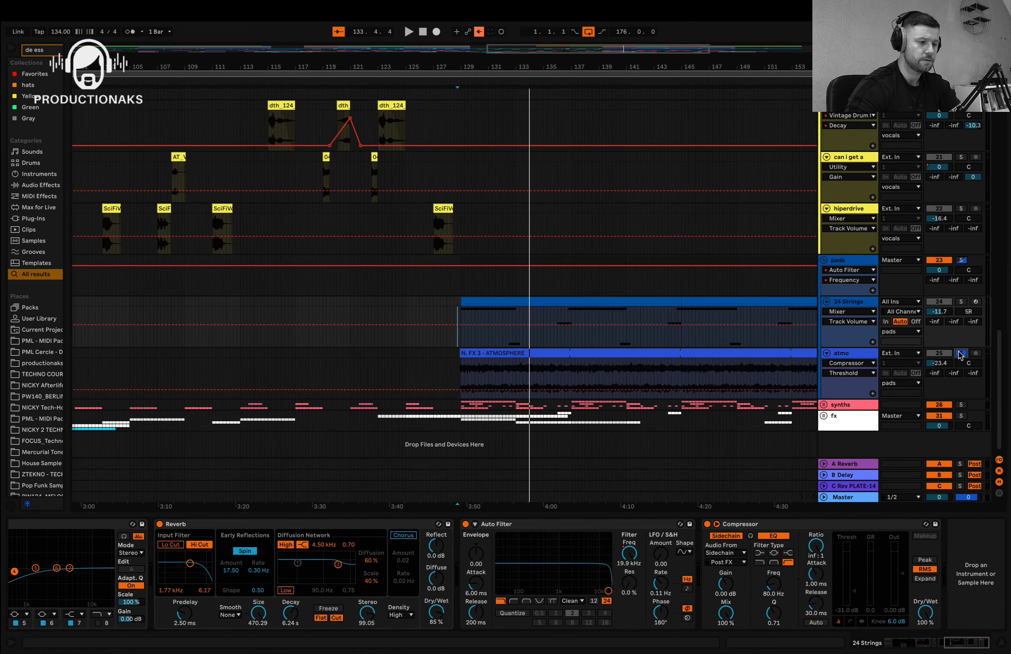
- Audition the soloed atmo track from 128.4.1 while showing its effects chain and EQ Eight low cut, and stop playback
{"action": "key", "text": "space"}
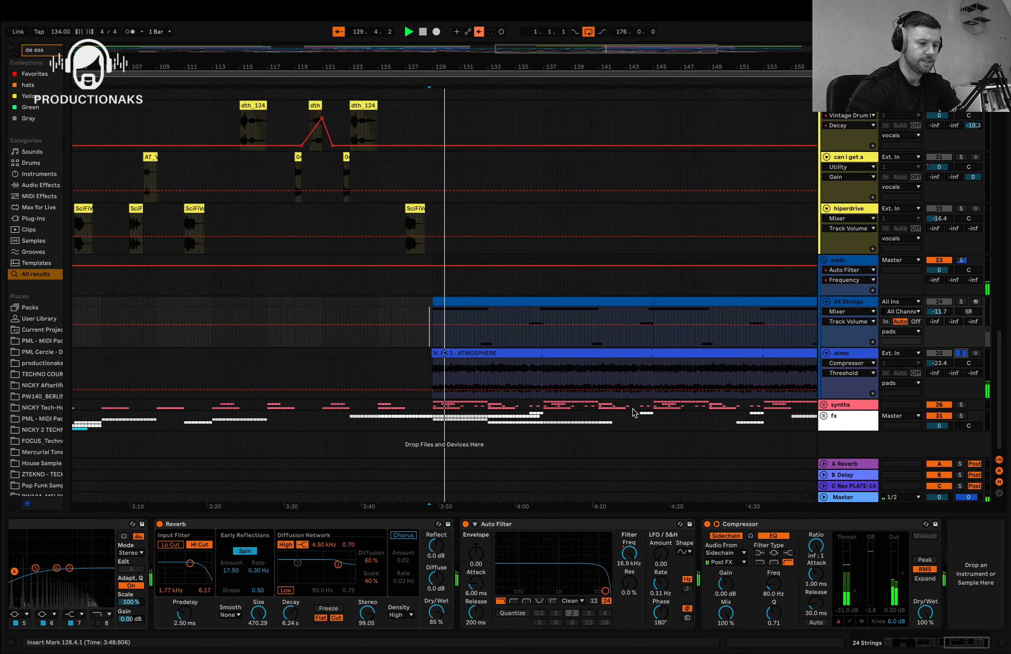
{"action": "left_click", "coordinate": [836, 356]}
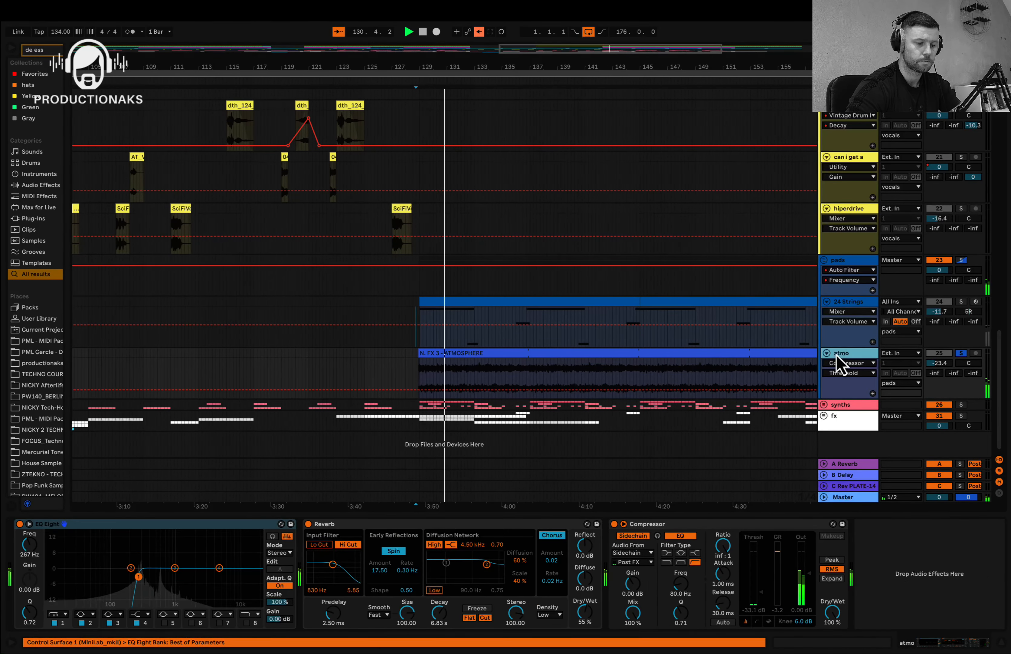
{"action": "left_click", "coordinate": [144, 578]}
{"action": "key", "text": "space"}
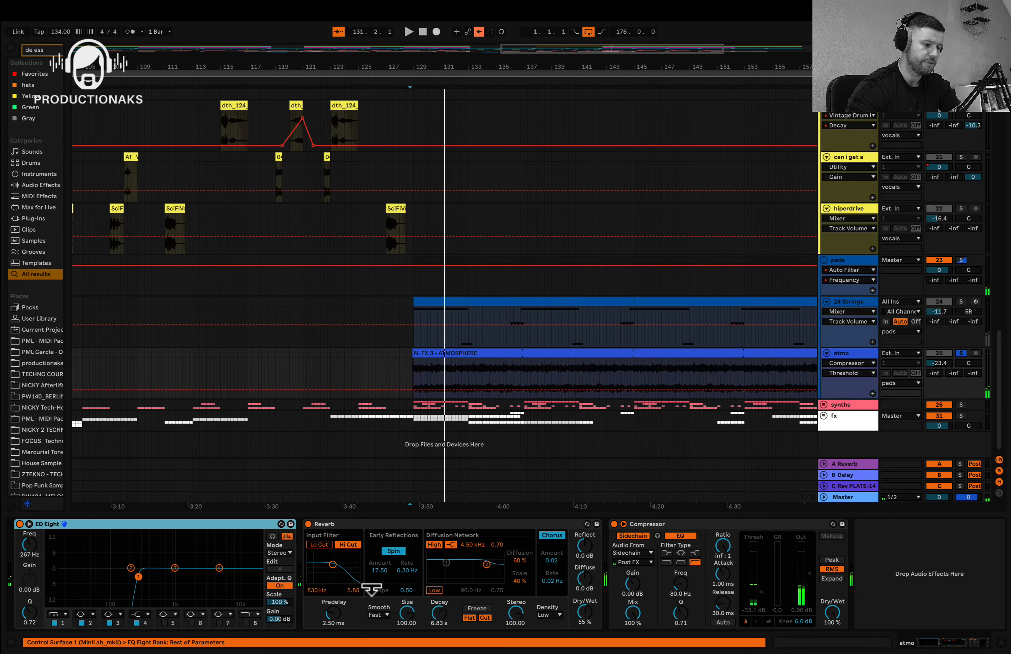
{"action": "scroll", "coordinate": [713, 293], "scroll_direction": "right", "scroll_amount": 3}
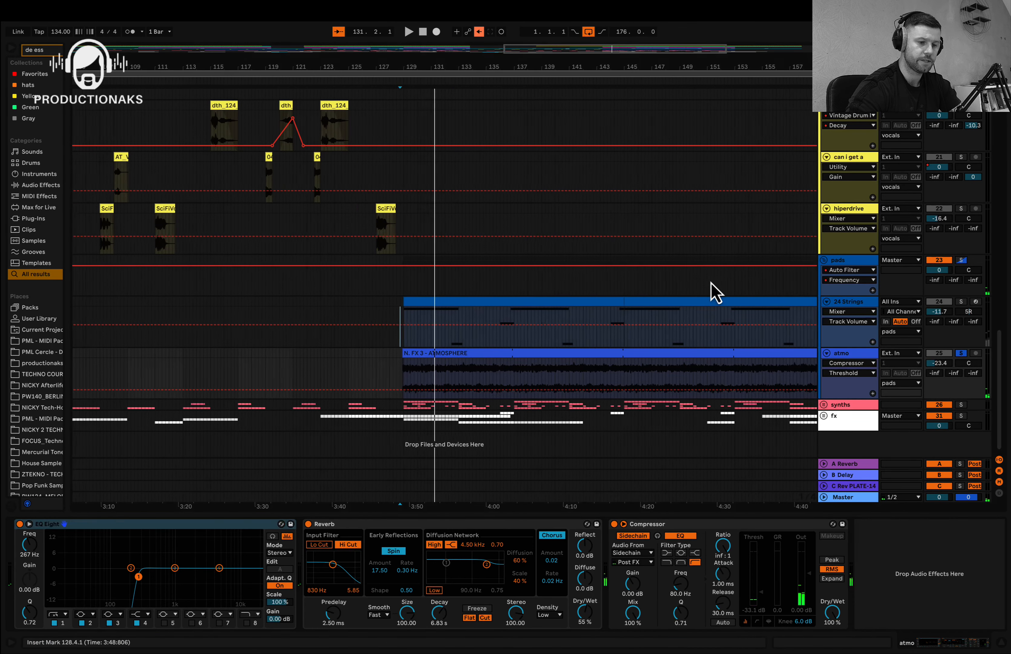
- Unfold the synths group, solo the N. ONE SHOT track, audition its clip from bar 129, and stop playback
{"action": "left_click", "coordinate": [824, 404]}
{"action": "scroll", "coordinate": [625, 365], "scroll_direction": "down", "scroll_amount": 5}
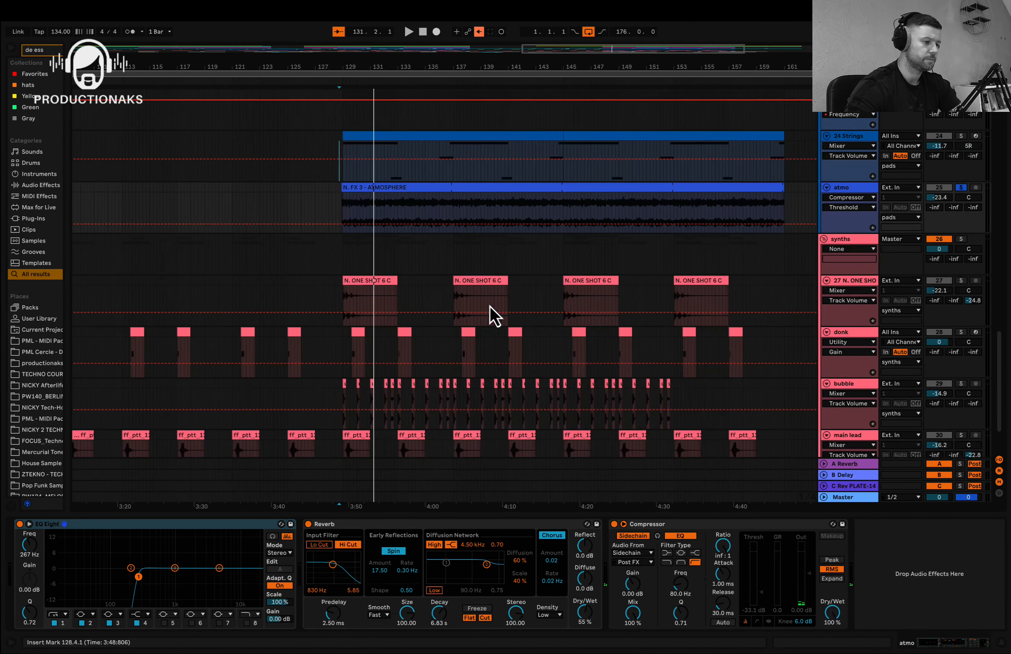
{"action": "left_click", "coordinate": [346, 293]}
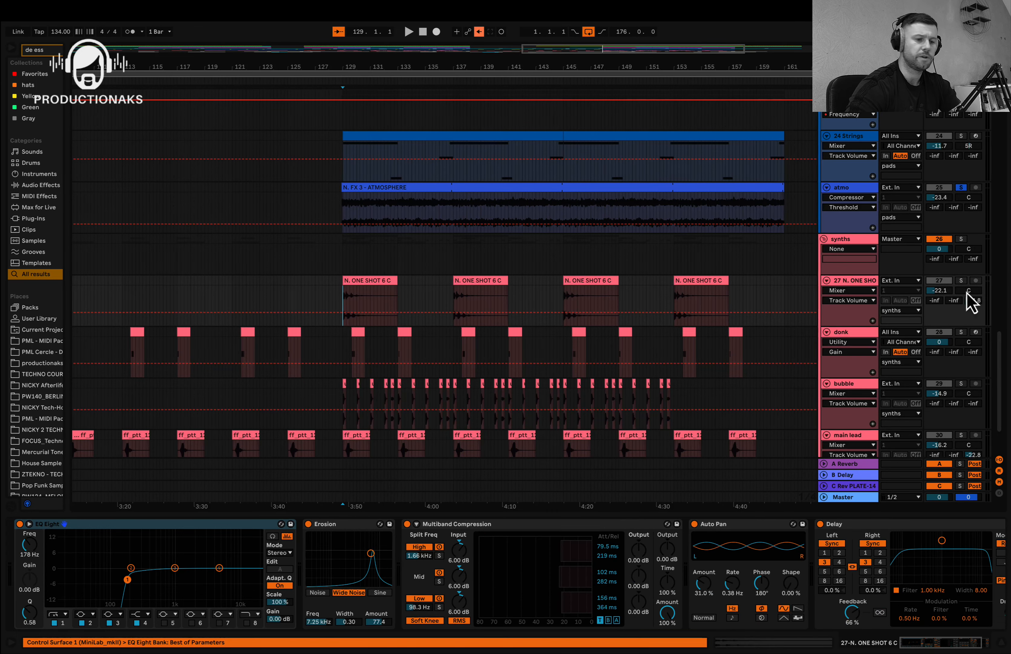
{"action": "left_click", "coordinate": [961, 281]}
{"action": "key", "text": "space"}
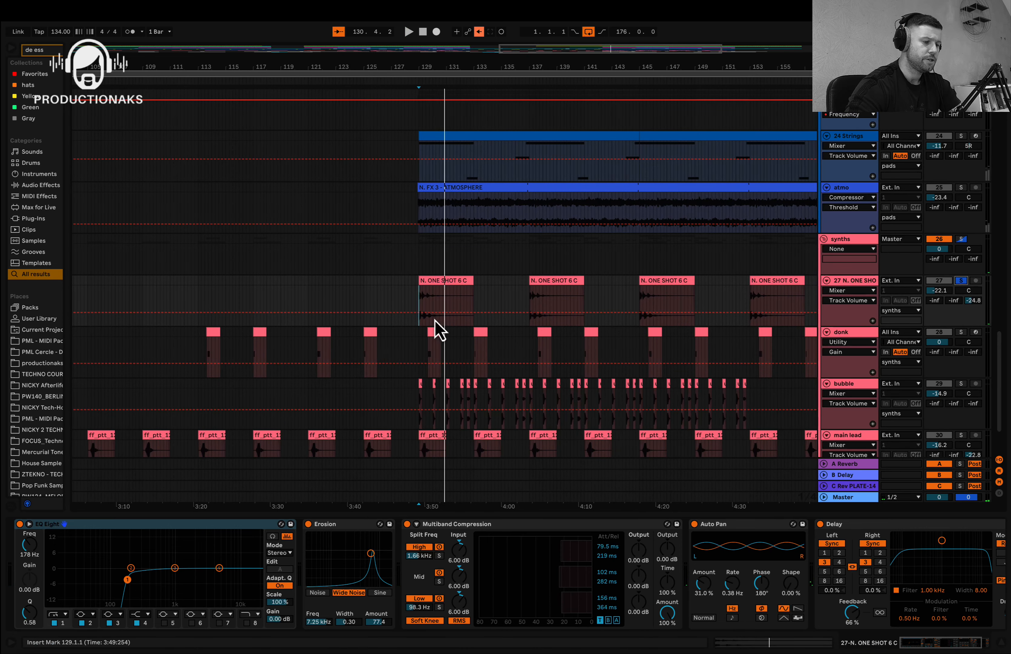
- Examine the N. ONE SHOT clip and its effects chain, from EQ Eight, Erosion and Multiband Compression through Auto Pan to Delay
{"action": "scroll", "coordinate": [433, 327], "scroll_direction": "up", "scroll_amount": 5}
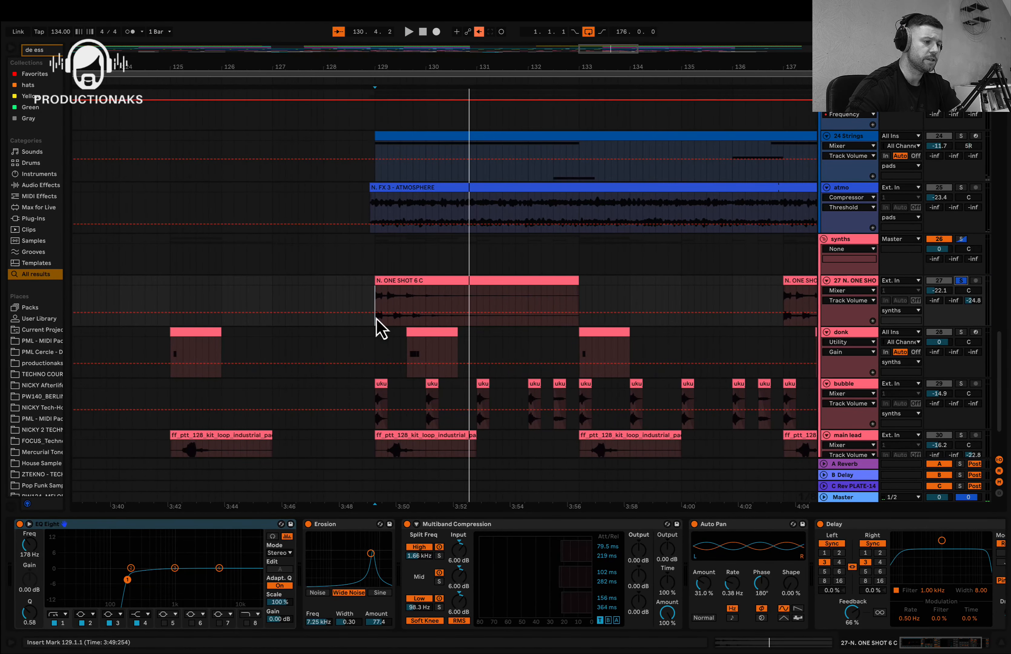
{"action": "scroll", "coordinate": [375, 327], "scroll_direction": "up", "scroll_amount": 1}
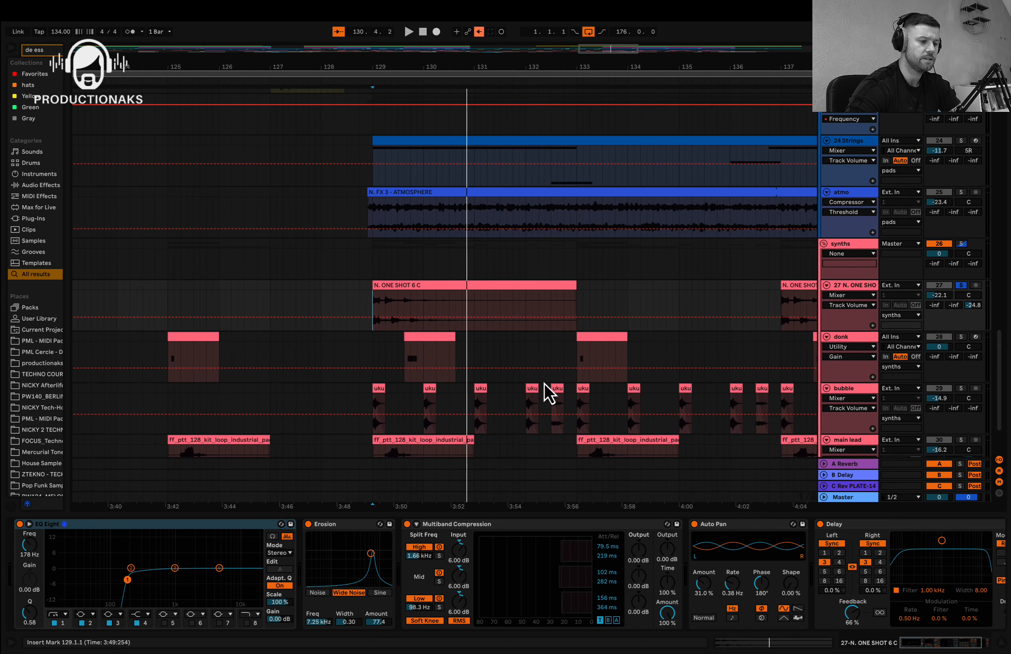
{"action": "scroll", "coordinate": [545, 389], "scroll_direction": "down", "scroll_amount": 3}
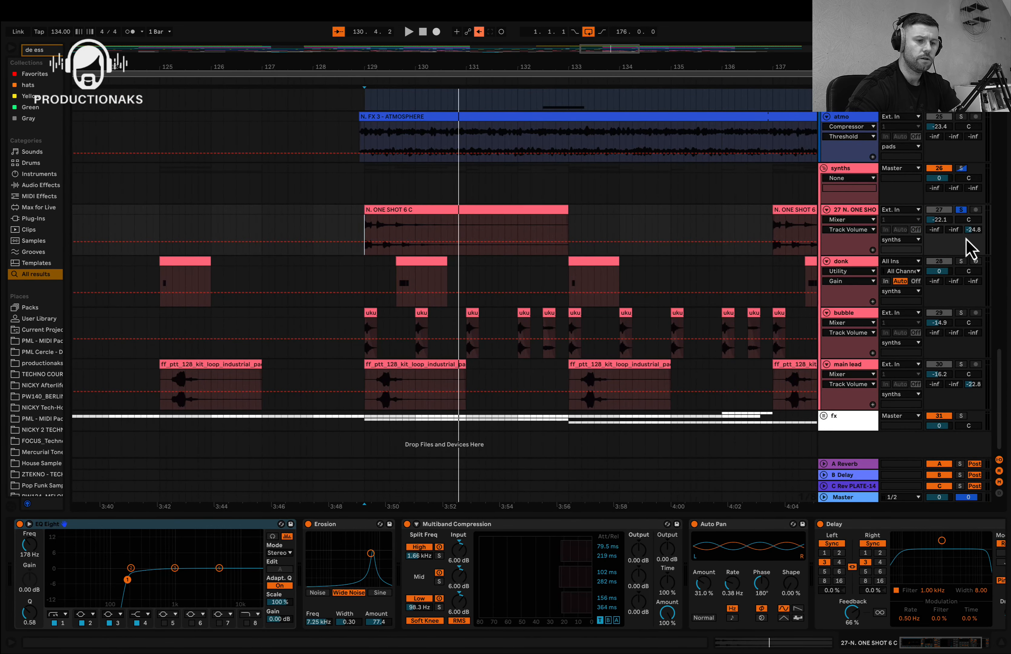
{"action": "left_click", "coordinate": [852, 210]}
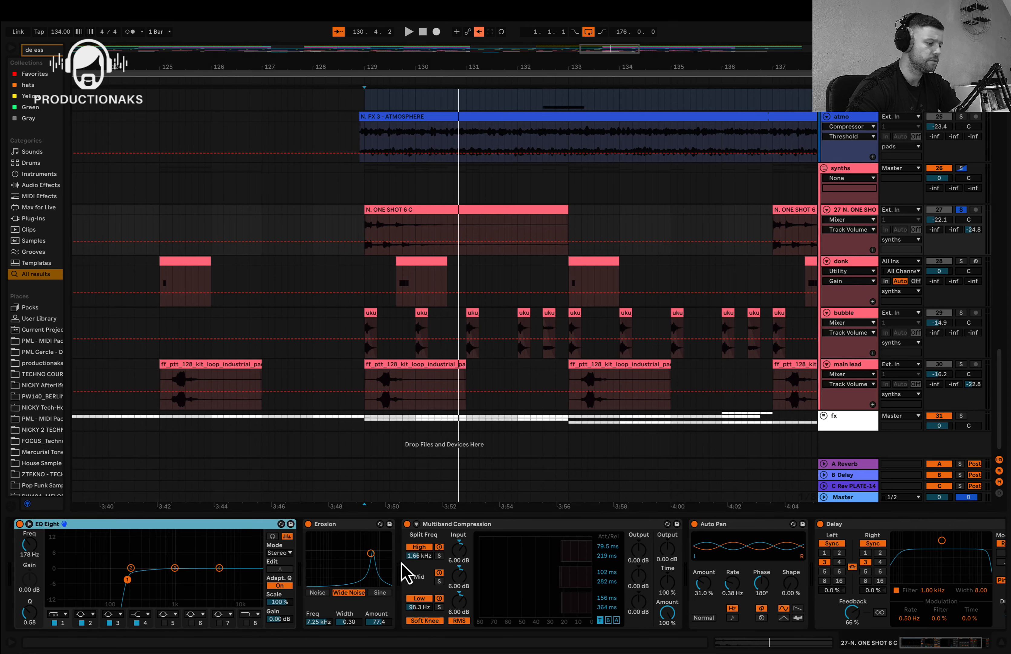
{"action": "scroll", "coordinate": [403, 565], "scroll_direction": "right", "scroll_amount": 2}
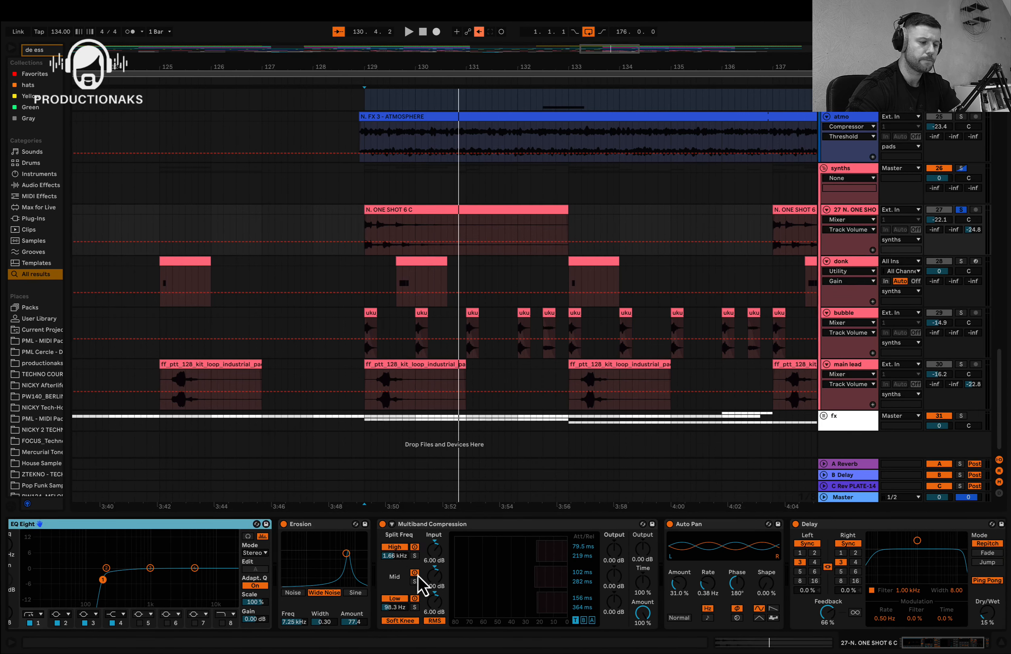
{"action": "scroll", "coordinate": [417, 576], "scroll_direction": "right", "scroll_amount": 1}
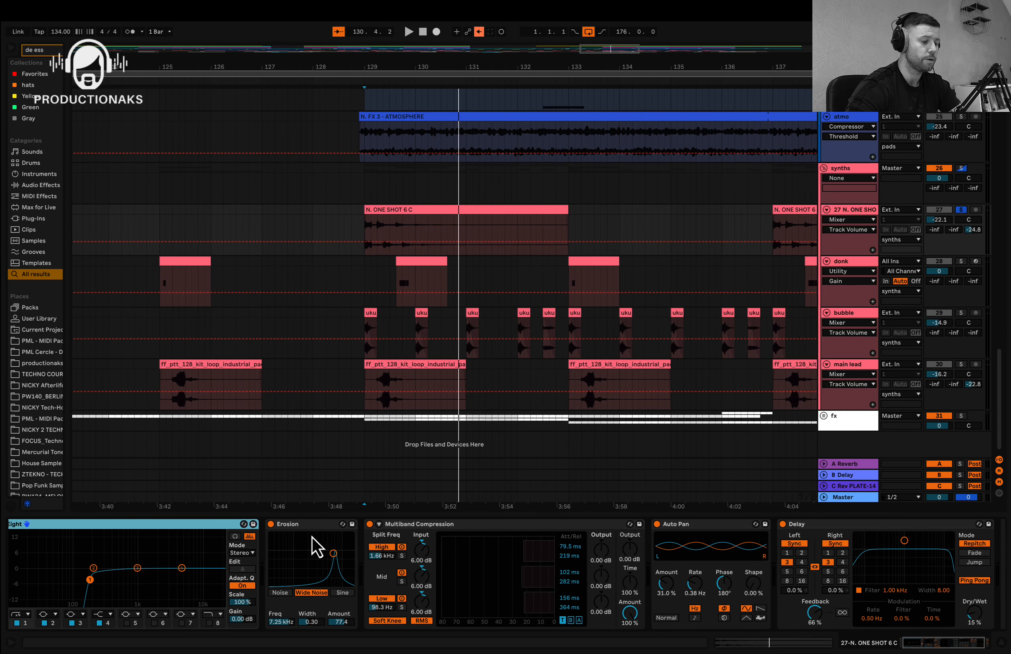
{"action": "scroll", "coordinate": [487, 567], "scroll_direction": "right", "scroll_amount": 4}
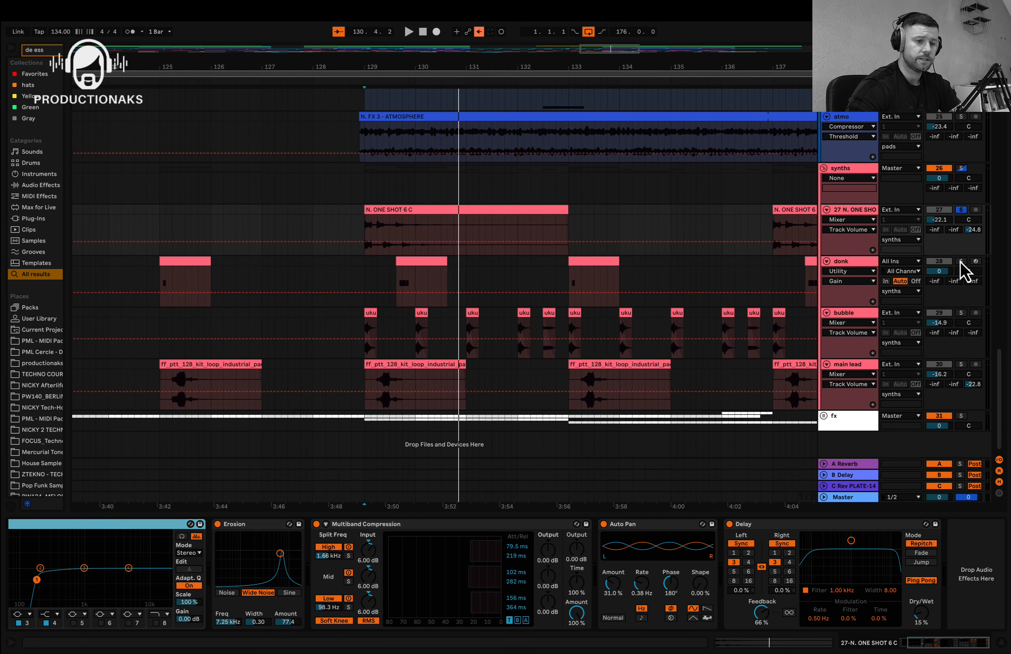
- Solo the donk track, audition its clip from 129.3.3, and stop playback
{"action": "left_click", "coordinate": [961, 261]}
{"action": "left_click", "coordinate": [393, 280]}
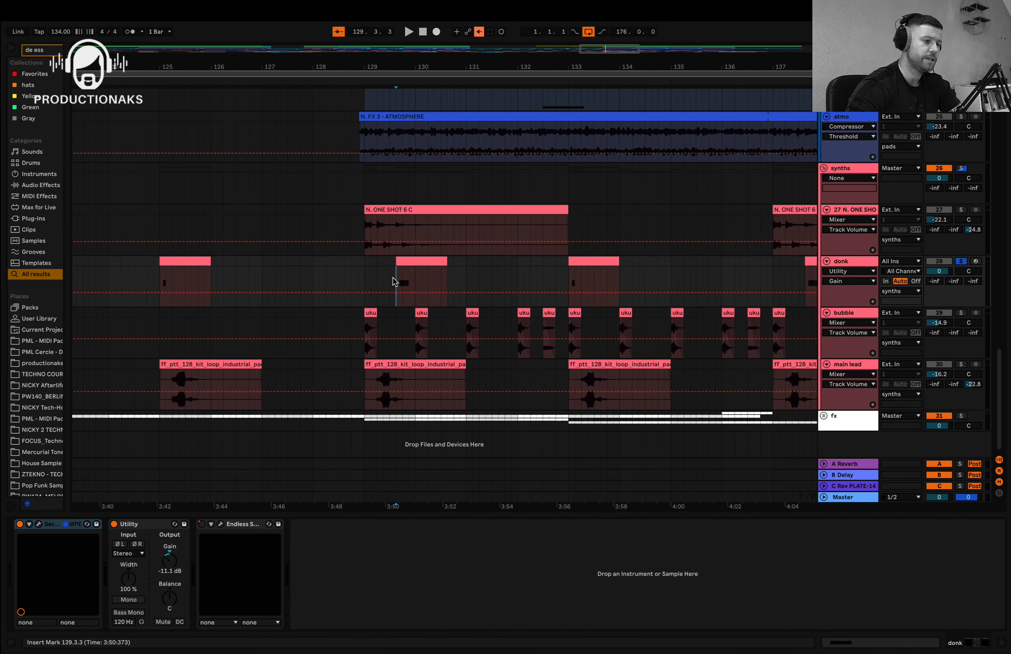
{"action": "key", "text": "space"}
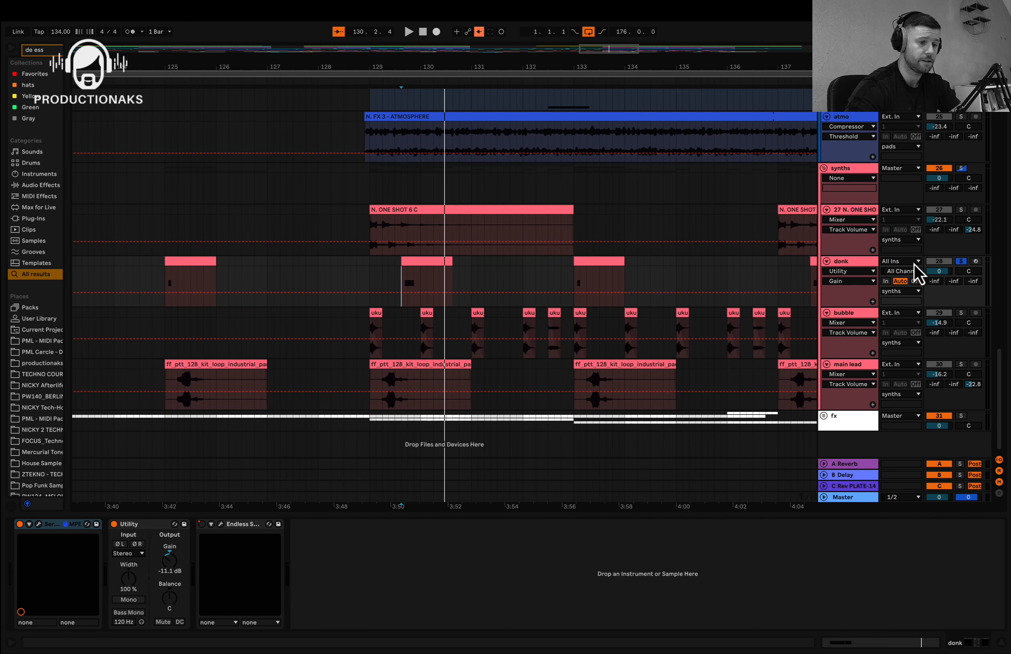
- Solo the bubble track, audition its clips from 130.4.3, and stop playback
{"action": "scroll", "coordinate": [598, 282], "scroll_direction": "down", "scroll_amount": 3}
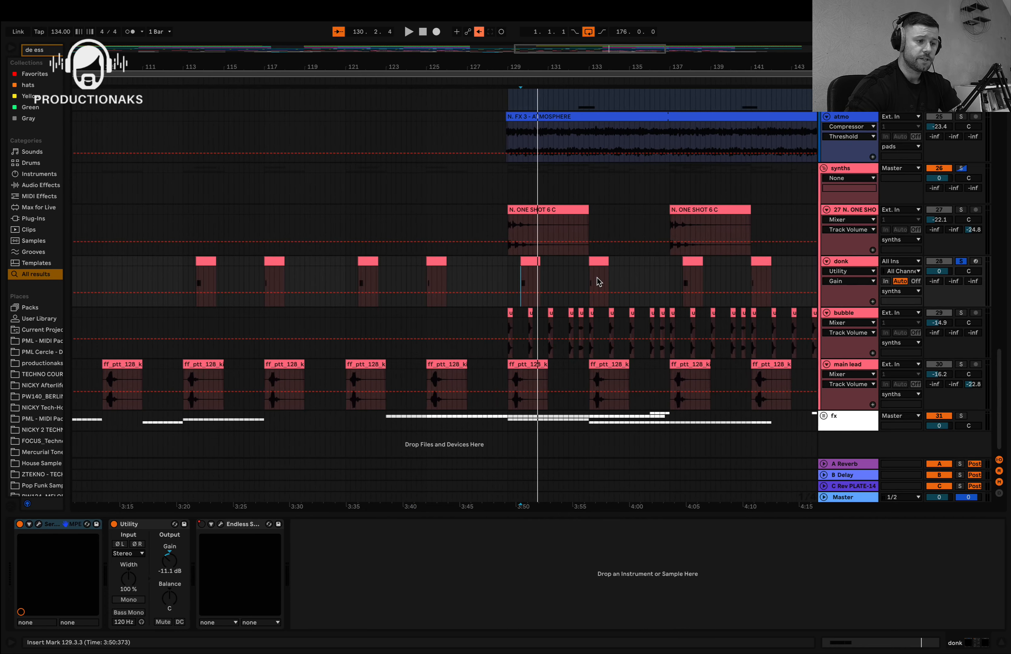
{"action": "scroll", "coordinate": [599, 282], "scroll_direction": "right", "scroll_amount": 2}
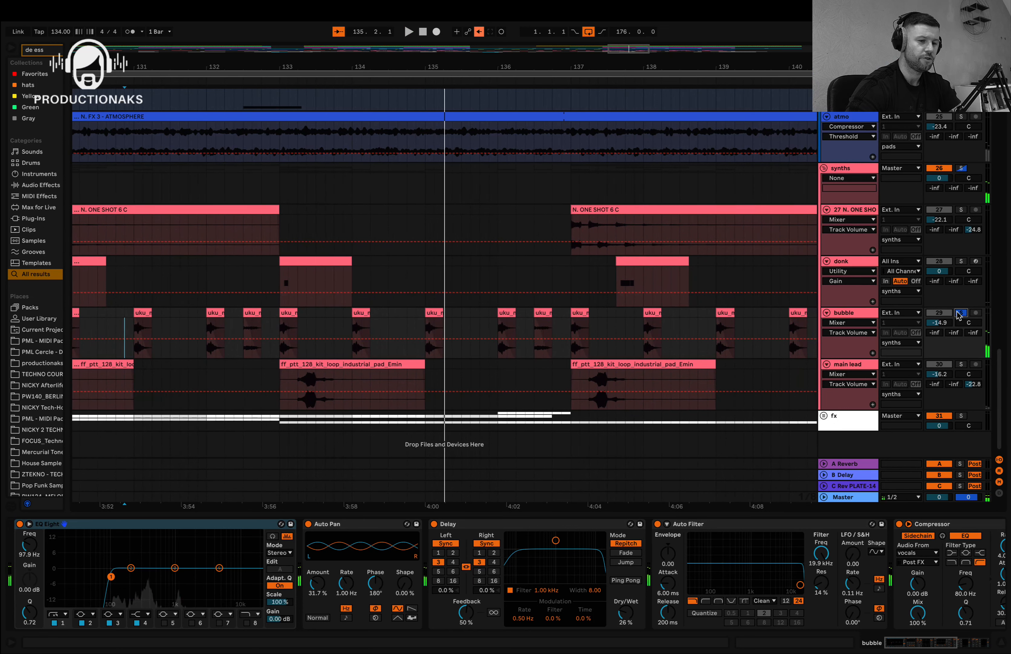
{"action": "left_click", "coordinate": [960, 314]}
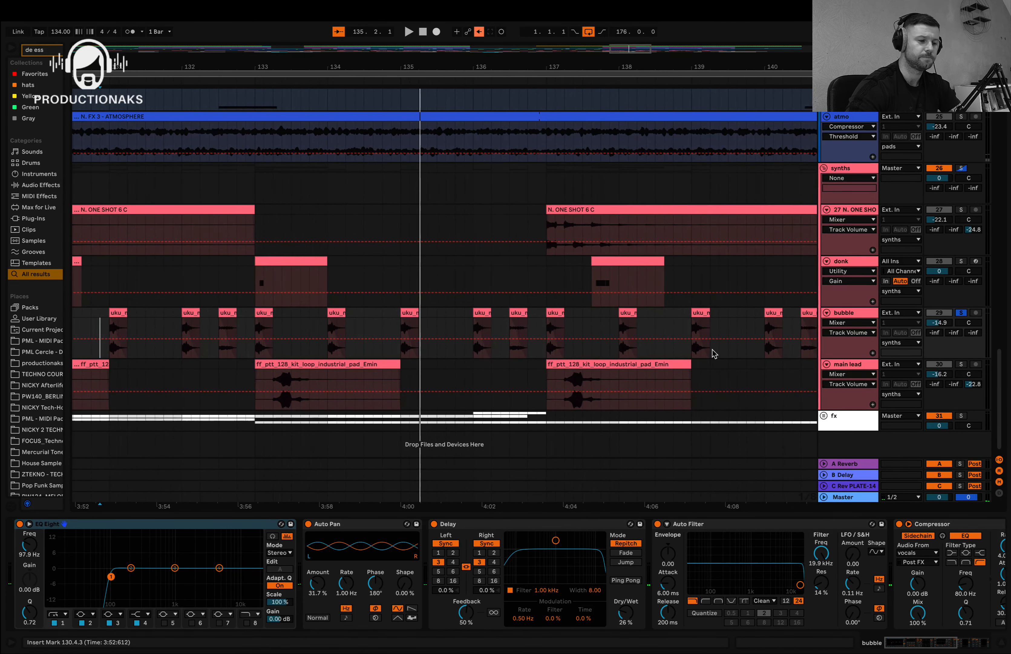
- Solo the main lead track, audition its industrial pad loop from bar 129 and again from 141.1.3, and stop playback
{"action": "scroll", "coordinate": [743, 384], "scroll_direction": "left", "scroll_amount": 5}
{"action": "left_click", "coordinate": [155, 383]}
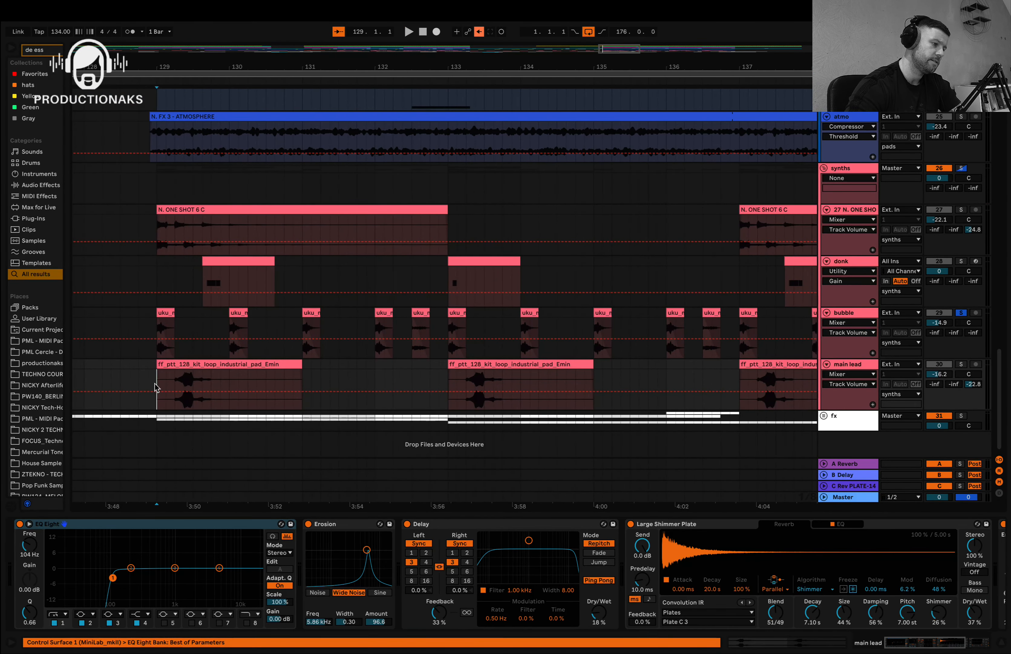
{"action": "key", "text": "space"}
{"action": "left_click", "coordinate": [960, 365]}
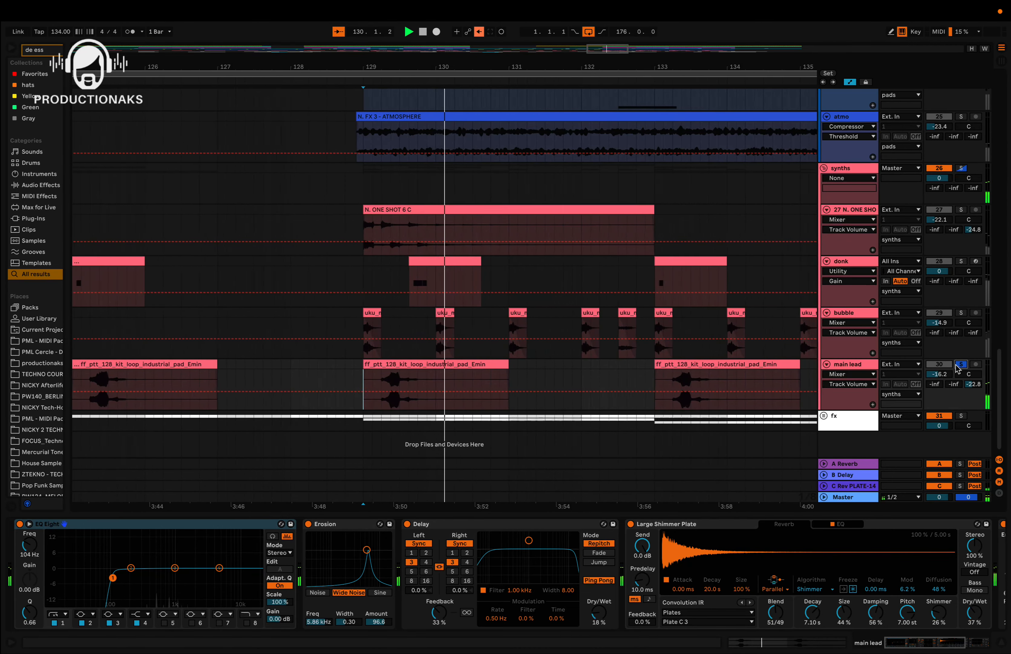
{"action": "left_click", "coordinate": [587, 385]}
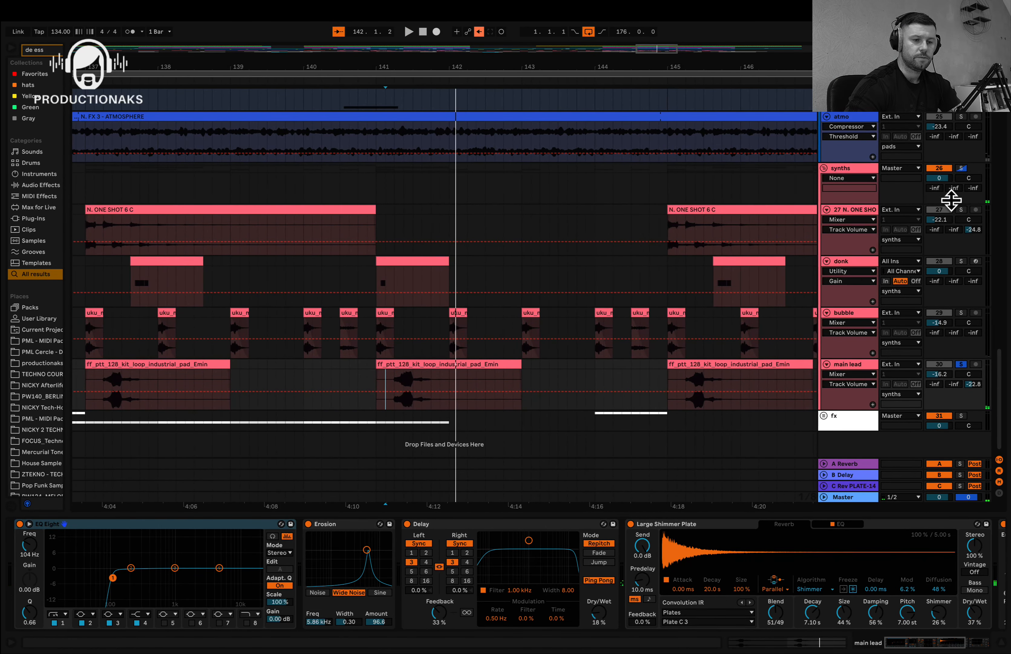
- Solo the whole synths group and audition all its tracks together up to bar 147
{"action": "left_click", "coordinate": [959, 170]}
{"action": "key", "text": "space"}
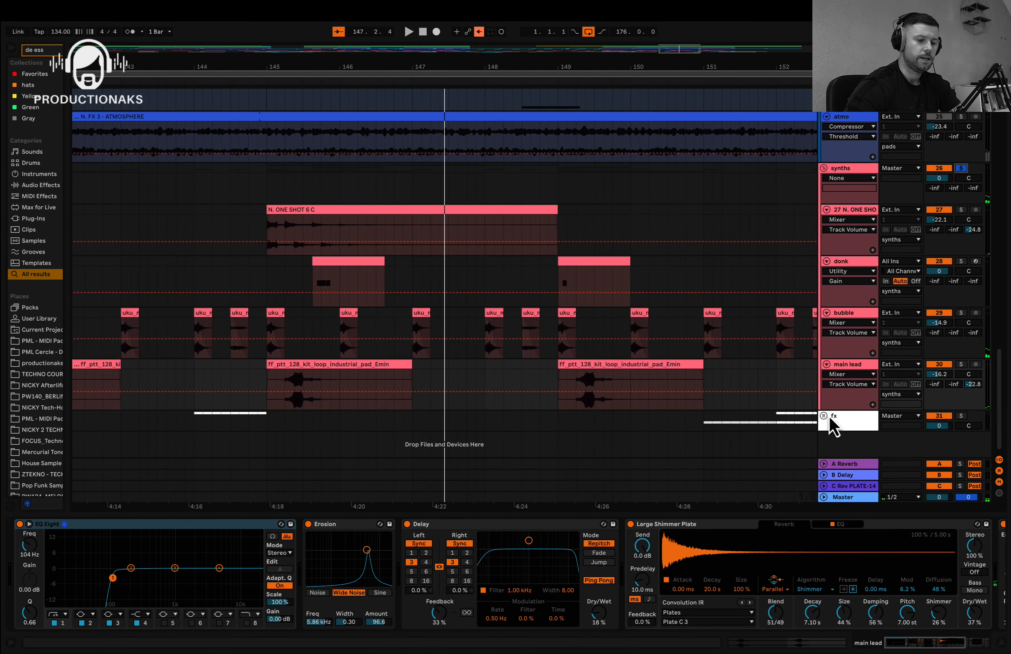
- Unfold the fx group and its Hat Sfx 1, N. FX 4, Impact (2), Hats Sfx 2 and PMAL_FX tracks
{"action": "left_click", "coordinate": [824, 416]}
{"action": "scroll", "coordinate": [829, 420], "scroll_direction": "down", "scroll_amount": 3}
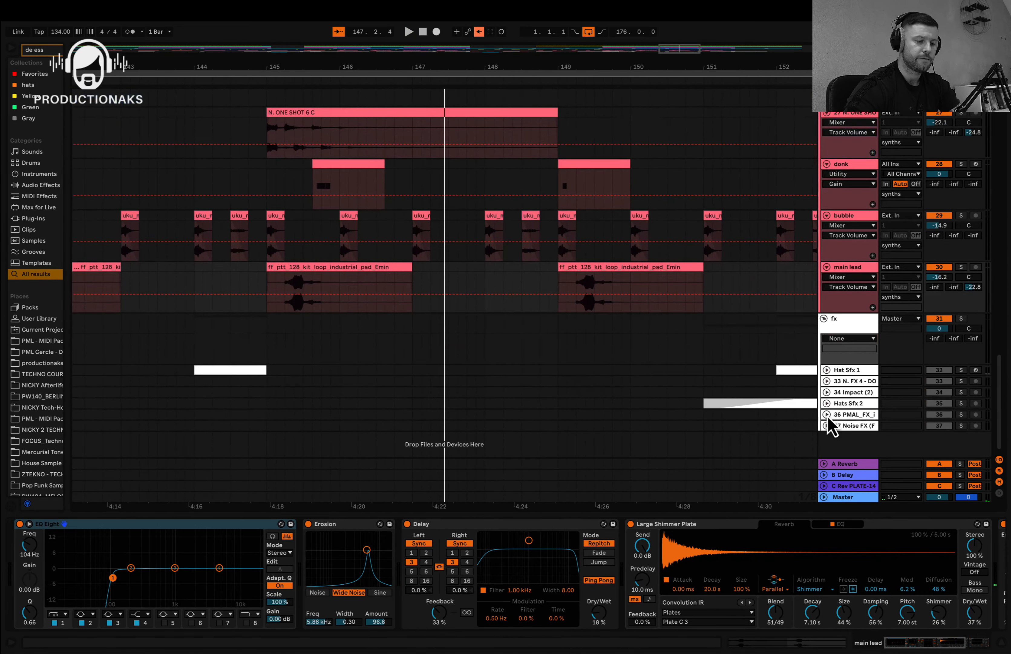
{"action": "left_click", "coordinate": [829, 370]}
{"action": "scroll", "coordinate": [828, 370], "scroll_direction": "down", "scroll_amount": 1}
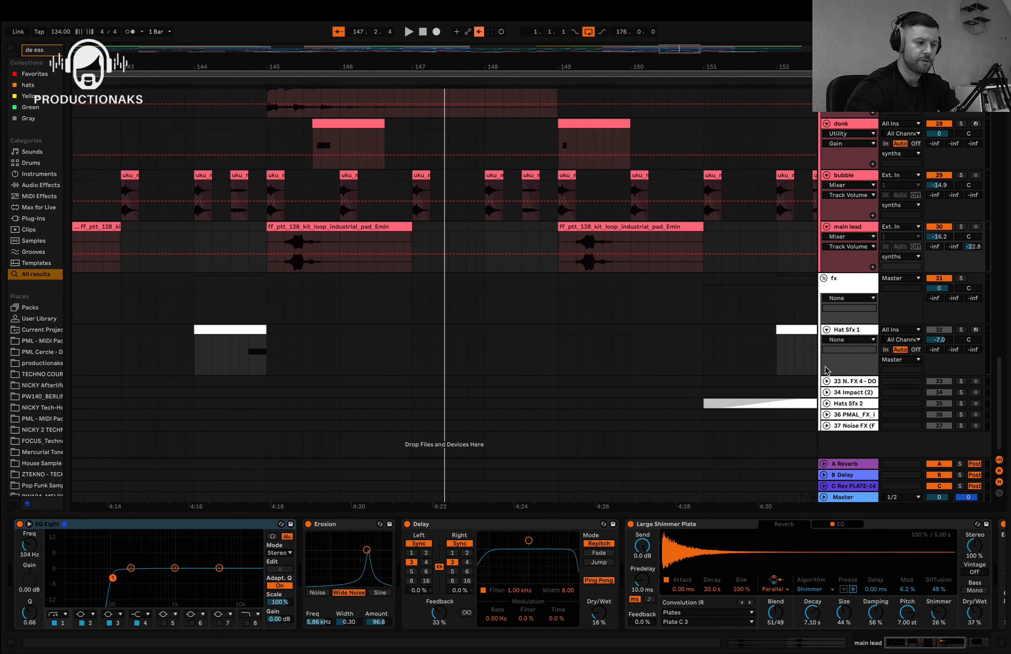
{"action": "left_click", "coordinate": [826, 383]}
{"action": "scroll", "coordinate": [823, 383], "scroll_direction": "down", "scroll_amount": 1}
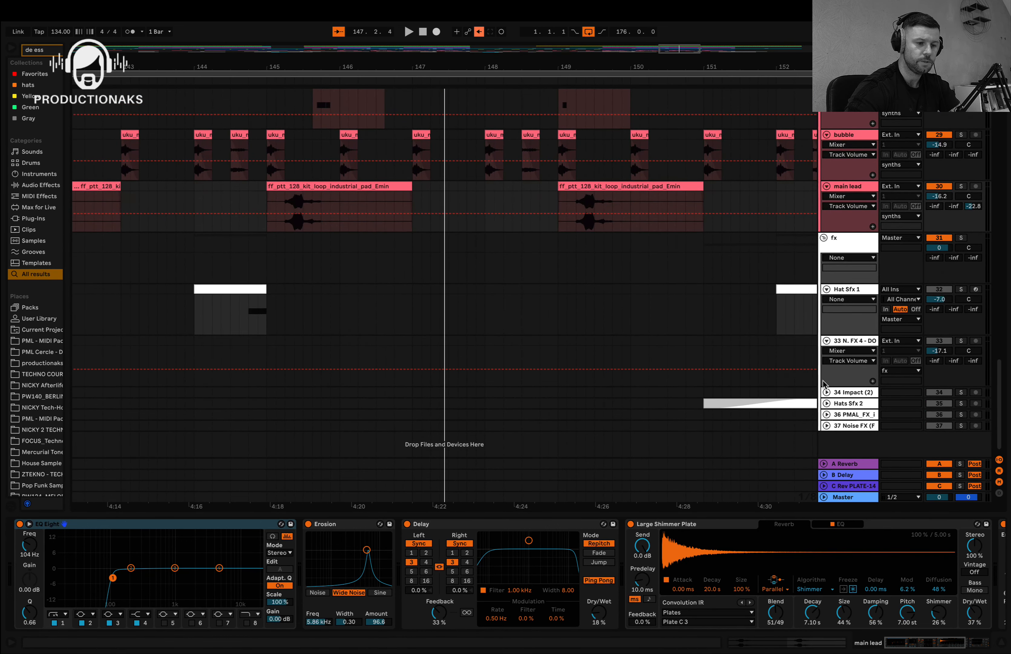
{"action": "left_click", "coordinate": [827, 392]}
{"action": "scroll", "coordinate": [824, 396], "scroll_direction": "down", "scroll_amount": 1}
{"action": "left_click", "coordinate": [825, 406]}
{"action": "scroll", "coordinate": [825, 408], "scroll_direction": "down", "scroll_amount": 1}
{"action": "left_click", "coordinate": [825, 415]}
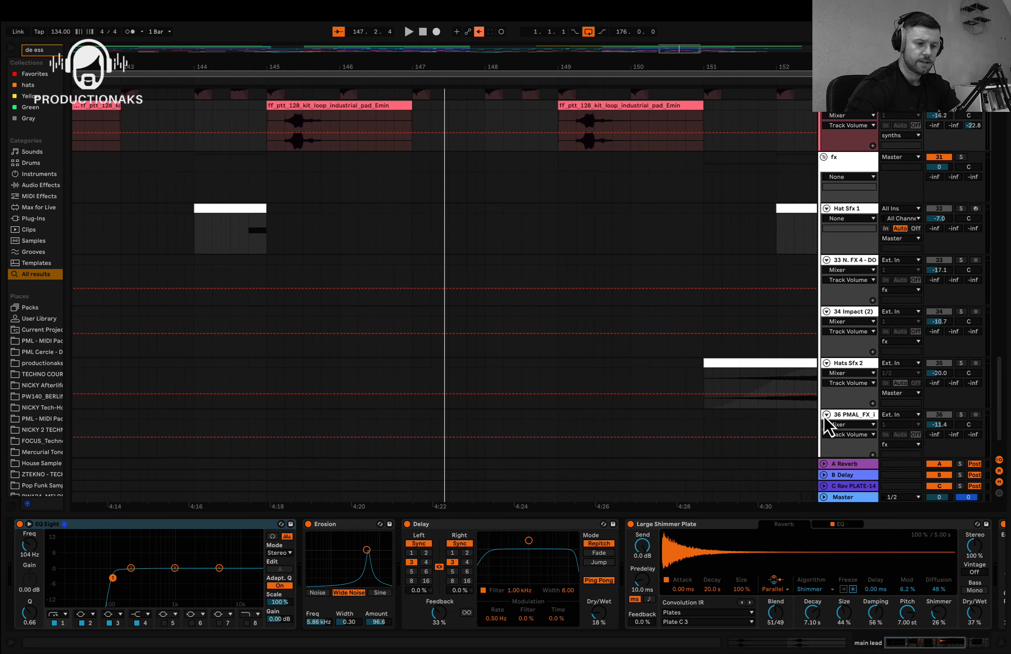
{"action": "scroll", "coordinate": [824, 415], "scroll_direction": "down", "scroll_amount": 1}
- Examine the placement of the fx clips across the full arrangement, unfolding the Noise FX track briefly and folding it again
{"action": "scroll", "coordinate": [658, 409], "scroll_direction": "right", "scroll_amount": 10}
{"action": "scroll", "coordinate": [659, 408], "scroll_direction": "down", "scroll_amount": 10}
{"action": "scroll", "coordinate": [461, 396], "scroll_direction": "up", "scroll_amount": 1}
{"action": "scroll", "coordinate": [461, 396], "scroll_direction": "up", "scroll_amount": 1}
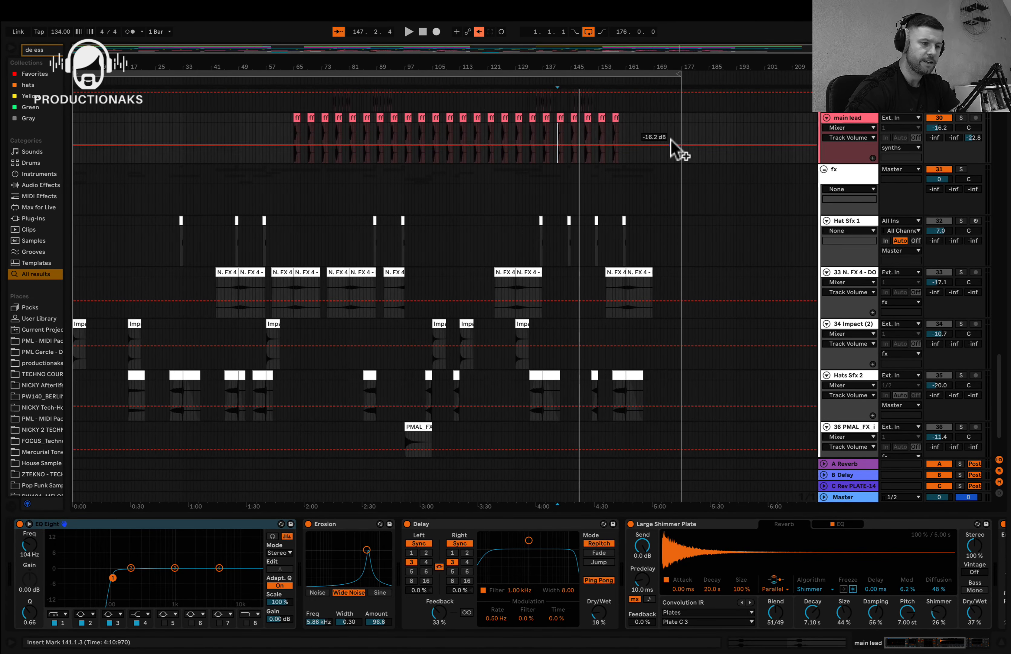
{"action": "scroll", "coordinate": [635, 331], "scroll_direction": "down", "scroll_amount": 3}
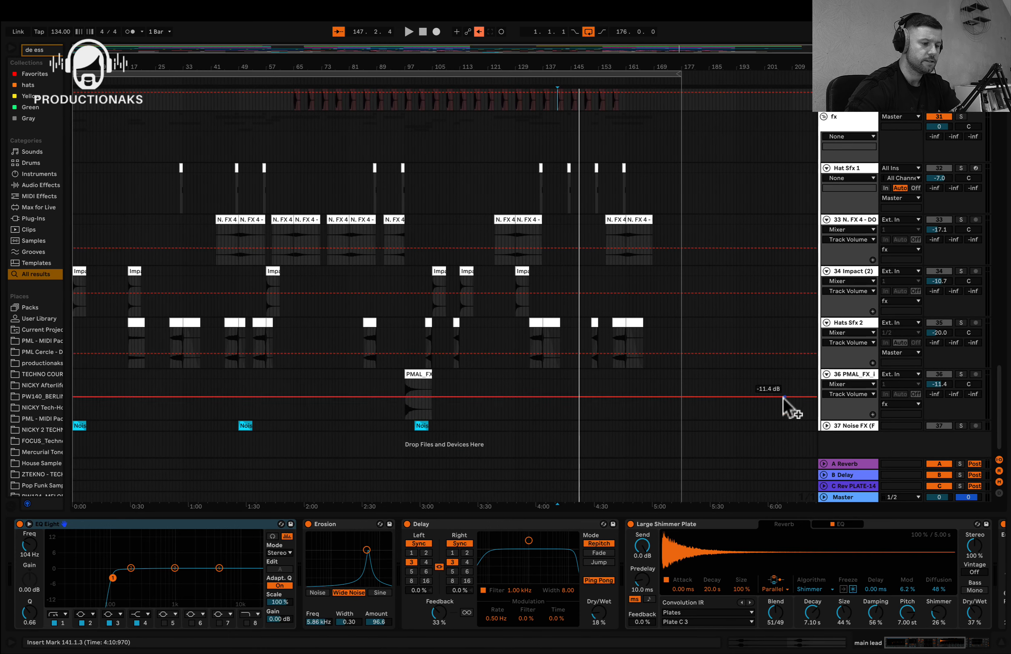
{"action": "left_click_drag", "start_coordinate": [835, 430], "coordinate": [836, 458]}
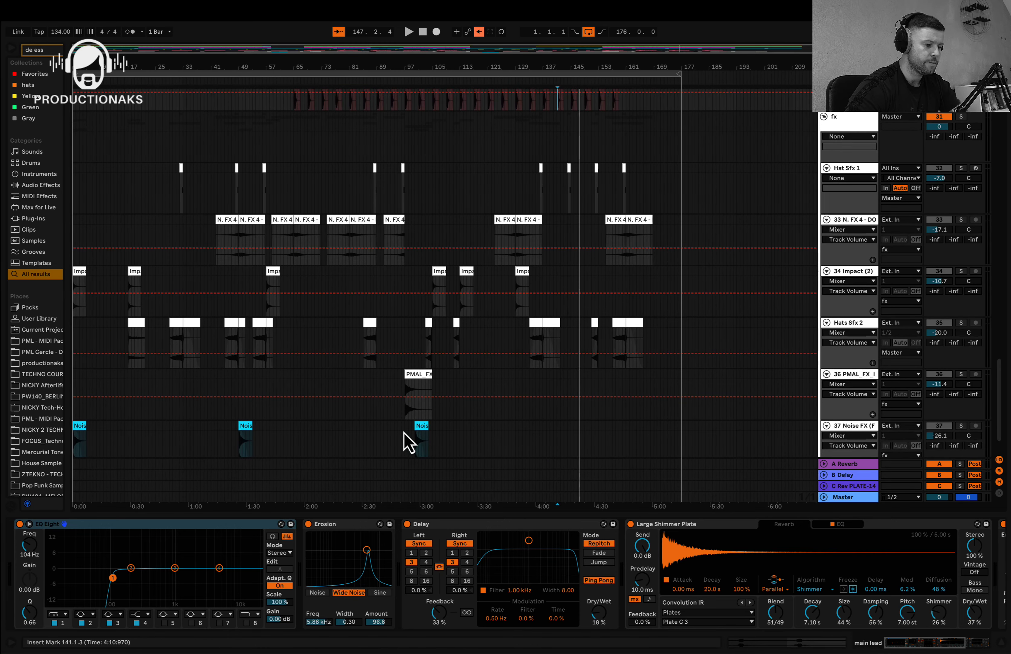
{"action": "left_click", "coordinate": [827, 427]}
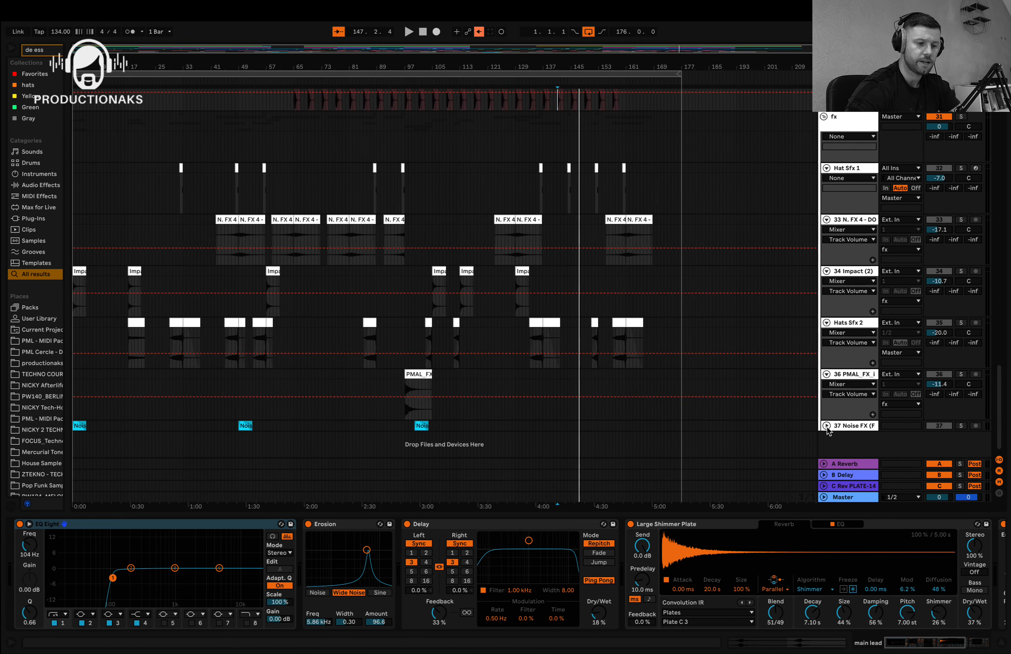
- Fold the fx, synths, vocals and pads groups and the noise track to get a compact arrangement overview
{"action": "left_click", "coordinate": [824, 117]}
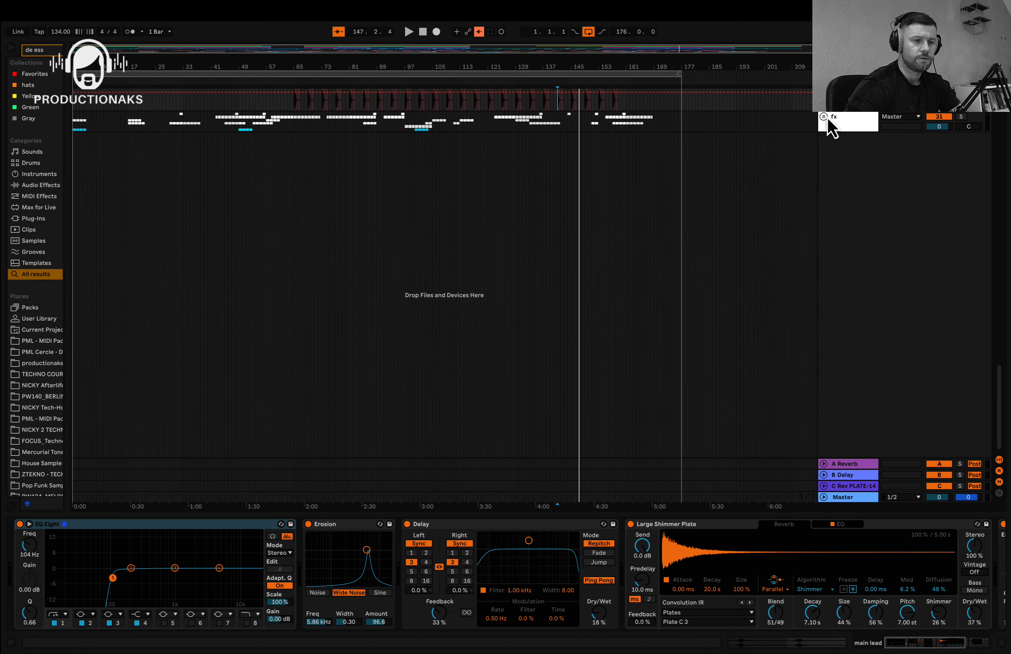
{"action": "scroll", "coordinate": [832, 126], "scroll_direction": "up", "scroll_amount": 3}
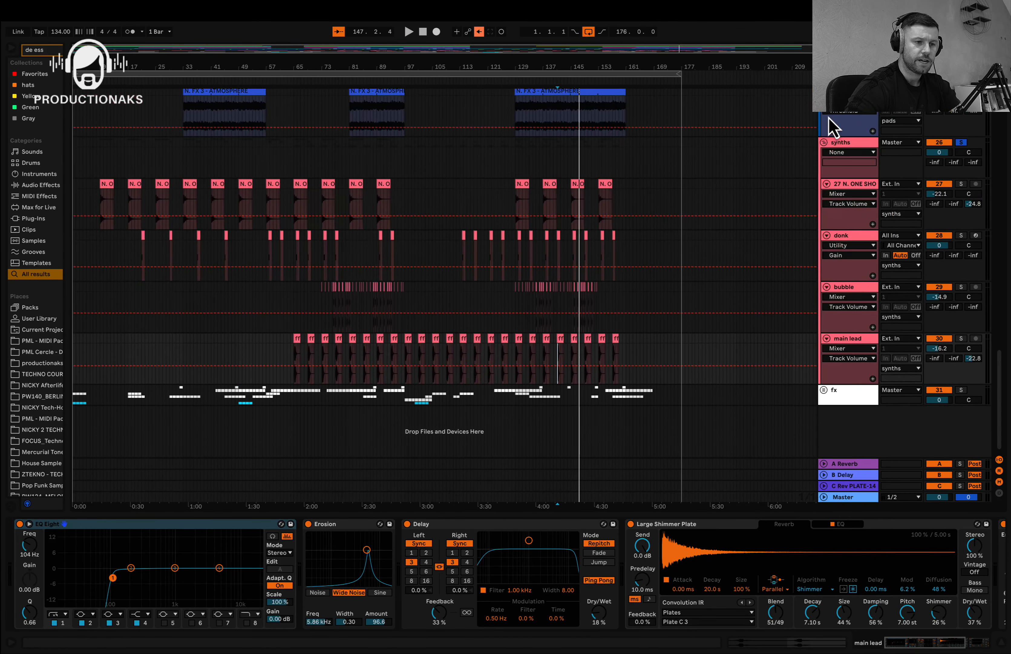
{"action": "left_click", "coordinate": [832, 159]}
{"action": "left_click", "coordinate": [824, 143]}
{"action": "scroll", "coordinate": [826, 153], "scroll_direction": "up", "scroll_amount": 5}
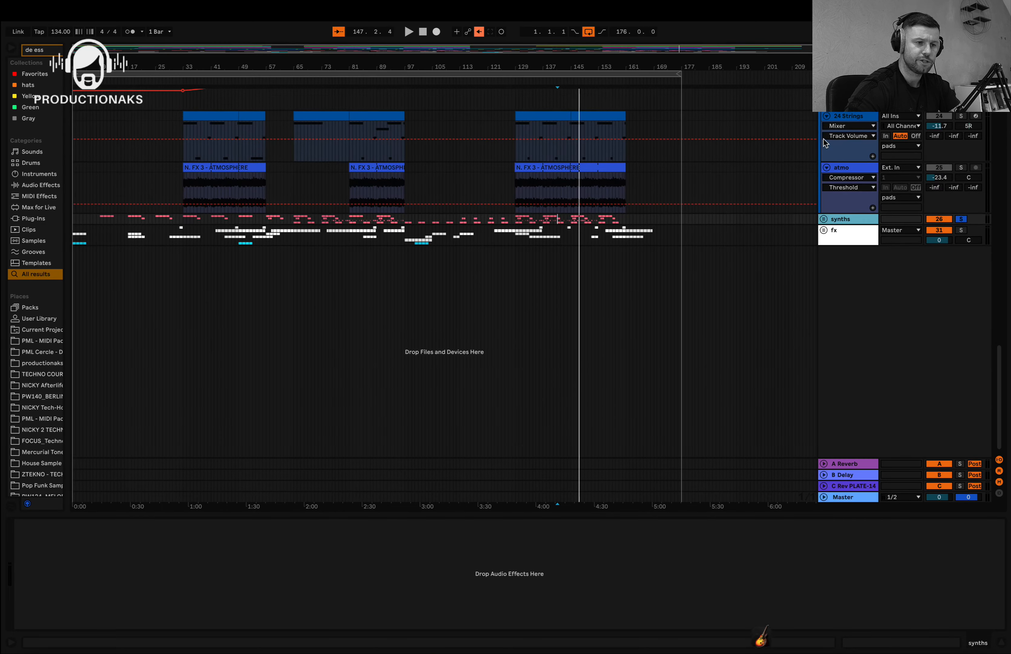
{"action": "left_click", "coordinate": [826, 170]}
{"action": "scroll", "coordinate": [826, 183], "scroll_direction": "up", "scroll_amount": 3}
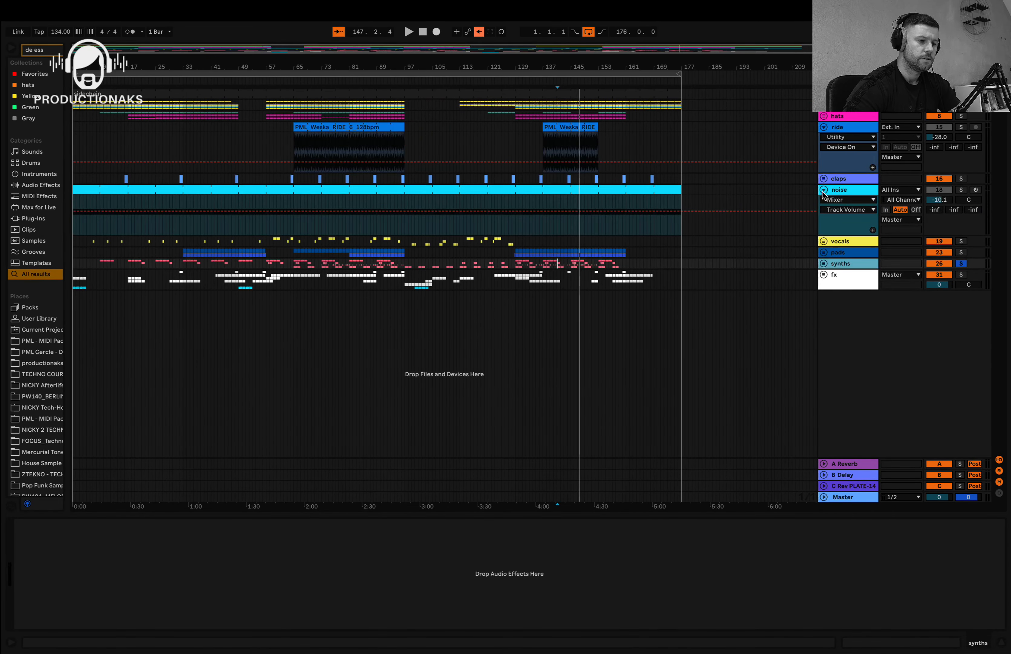
{"action": "left_click", "coordinate": [824, 191]}
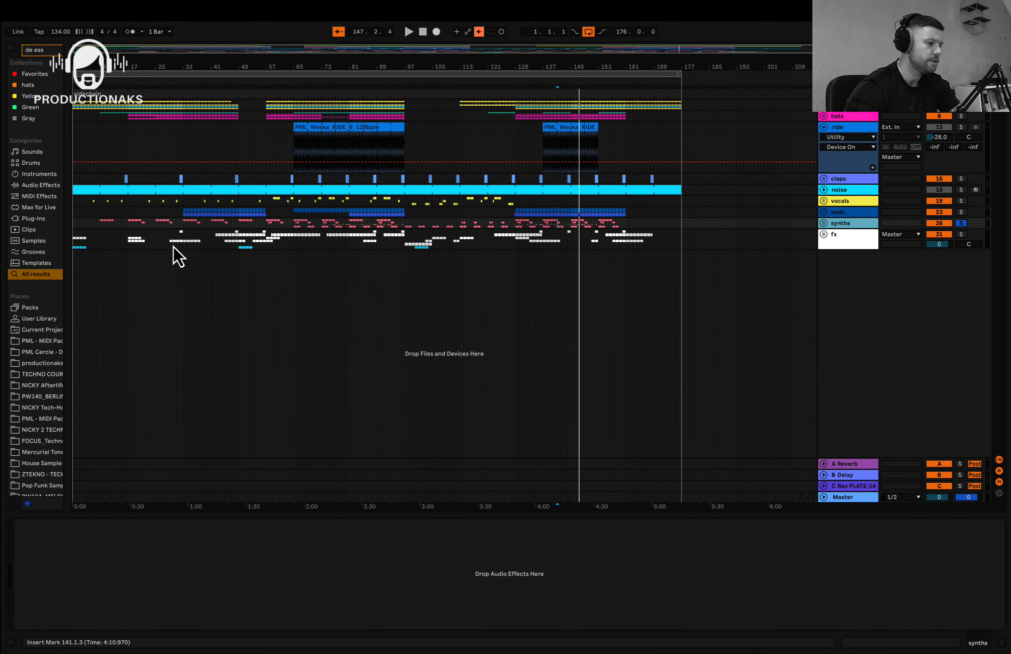
- Select the Master track and examine its effects chain, including Large Stage, Hiss, Make It Loud, both EQ Eights and the final Limiter
{"action": "left_click", "coordinate": [846, 505]}
{"action": "scroll", "coordinate": [732, 567], "scroll_direction": "down", "scroll_amount": 5}
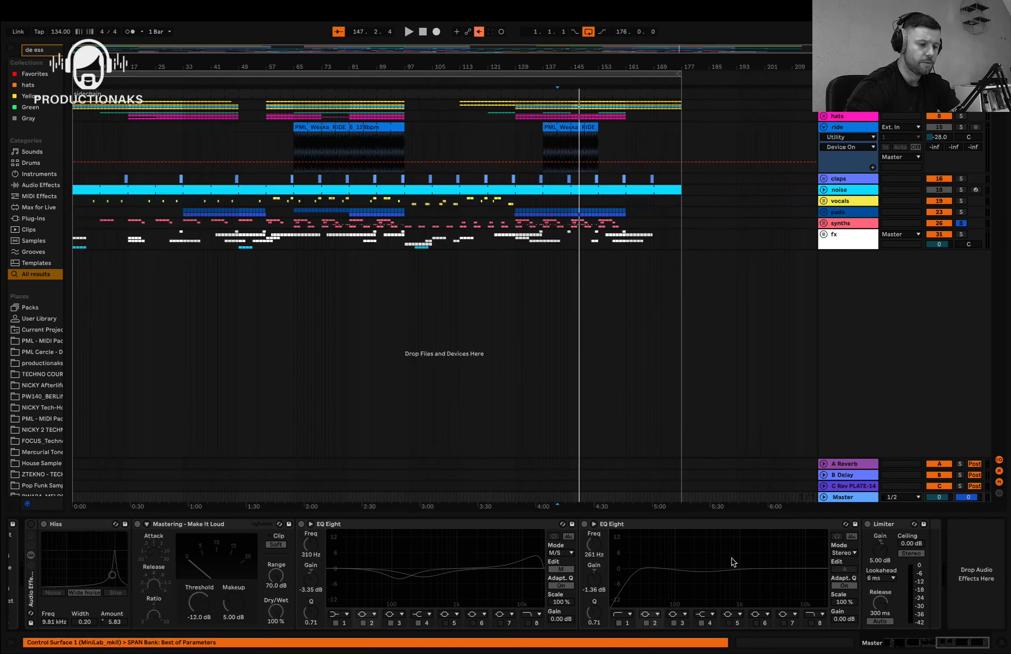
{"action": "scroll", "coordinate": [733, 560], "scroll_direction": "down", "scroll_amount": 10}
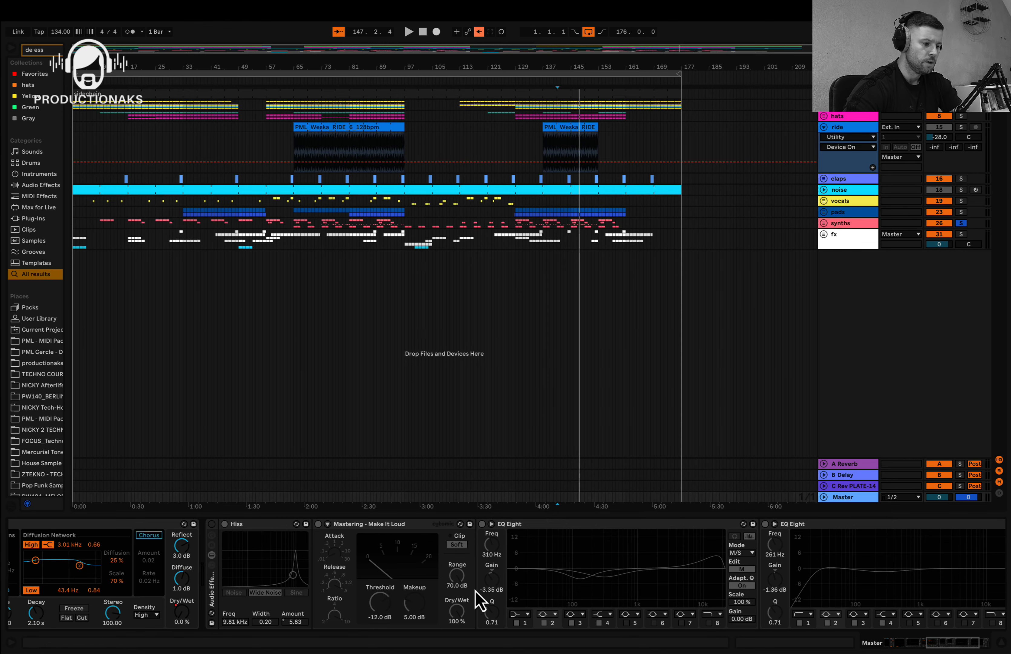
{"action": "scroll", "coordinate": [478, 594], "scroll_direction": "down", "scroll_amount": 5}
{"action": "scroll", "coordinate": [477, 592], "scroll_direction": "up", "scroll_amount": 8}
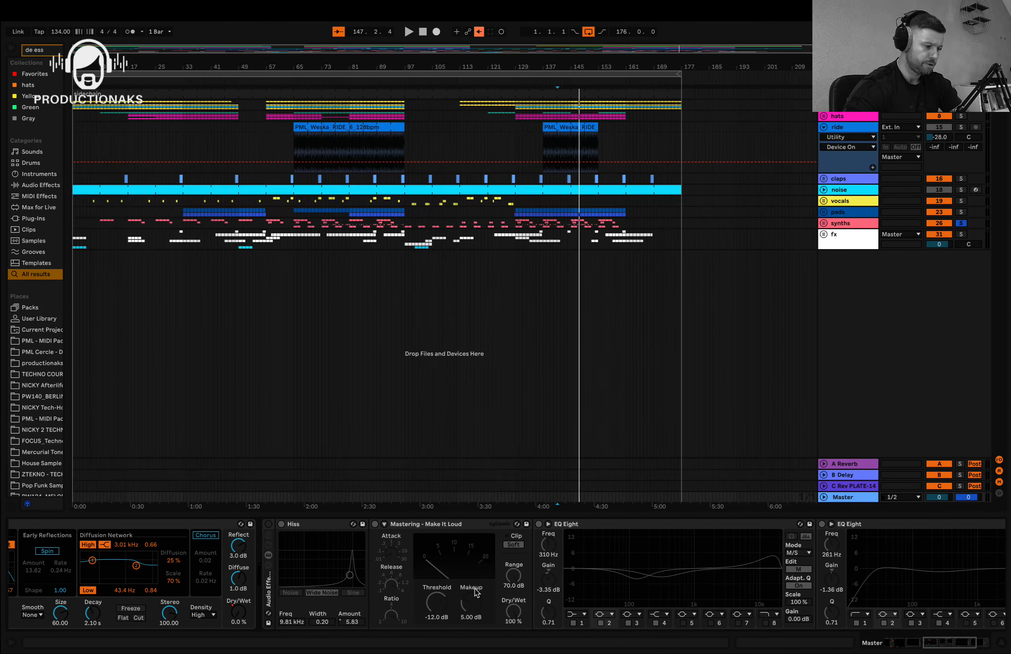
{"action": "scroll", "coordinate": [476, 592], "scroll_direction": "down", "scroll_amount": 6}
{"action": "scroll", "coordinate": [294, 585], "scroll_direction": "up", "scroll_amount": 4}
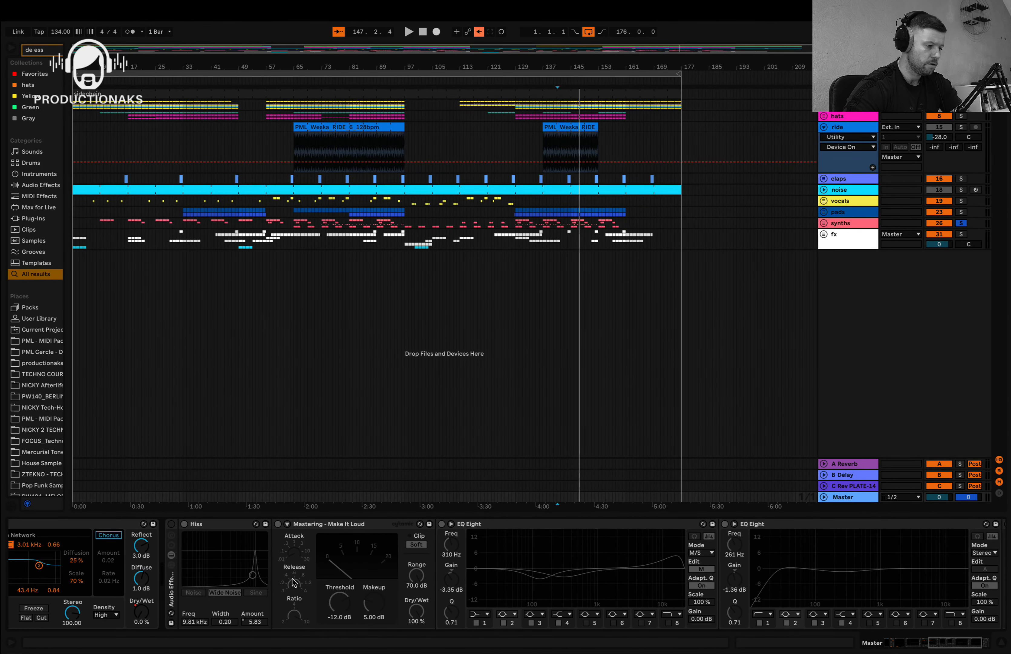
- Activate the Master's audio effect rack and show the chain from its mastering devices back to SPAN and the first Limiter
{"action": "left_click", "coordinate": [170, 526]}
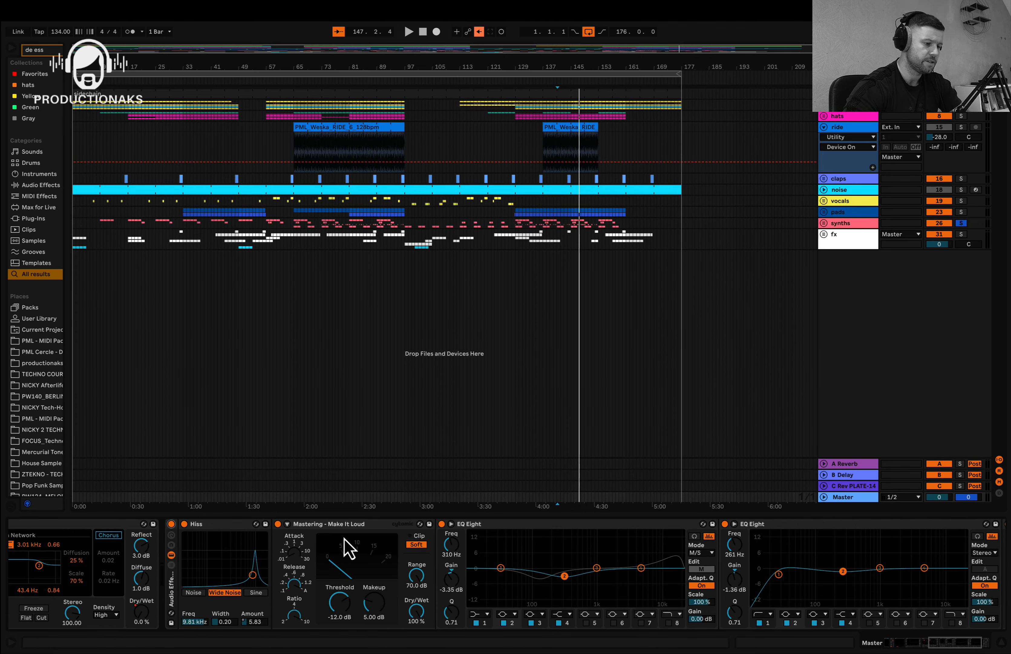
{"action": "scroll", "coordinate": [479, 584], "scroll_direction": "down", "scroll_amount": 4}
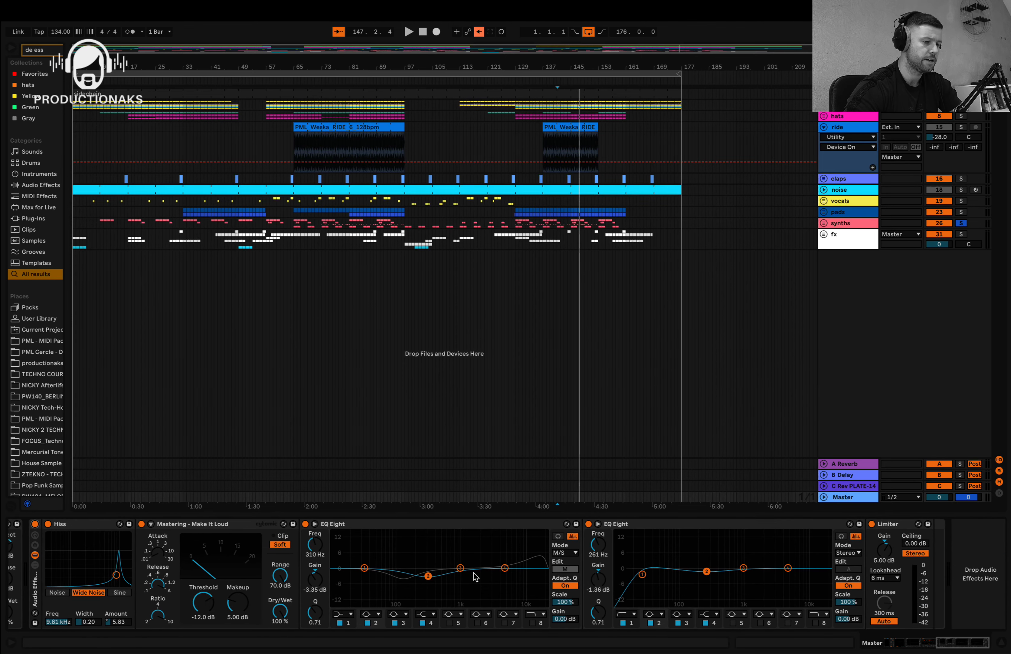
{"action": "scroll", "coordinate": [475, 576], "scroll_direction": "up", "scroll_amount": 15}
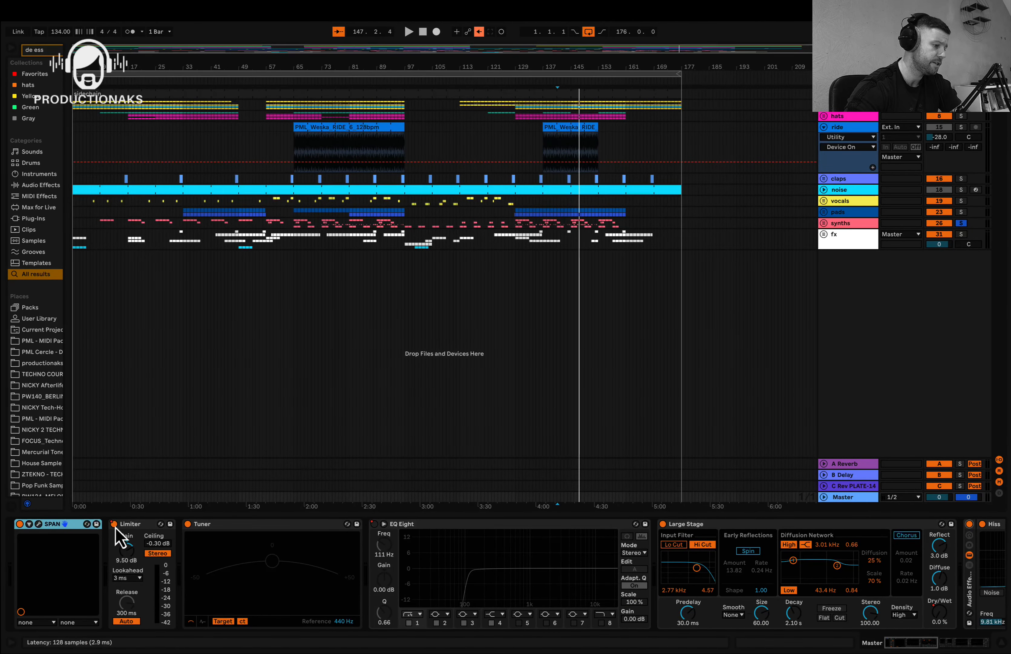
- Bypass the Master's first Limiter, audition the mastering rack from 141.1.3, stop playback, and deactivate the rack
{"action": "key", "text": "space"}
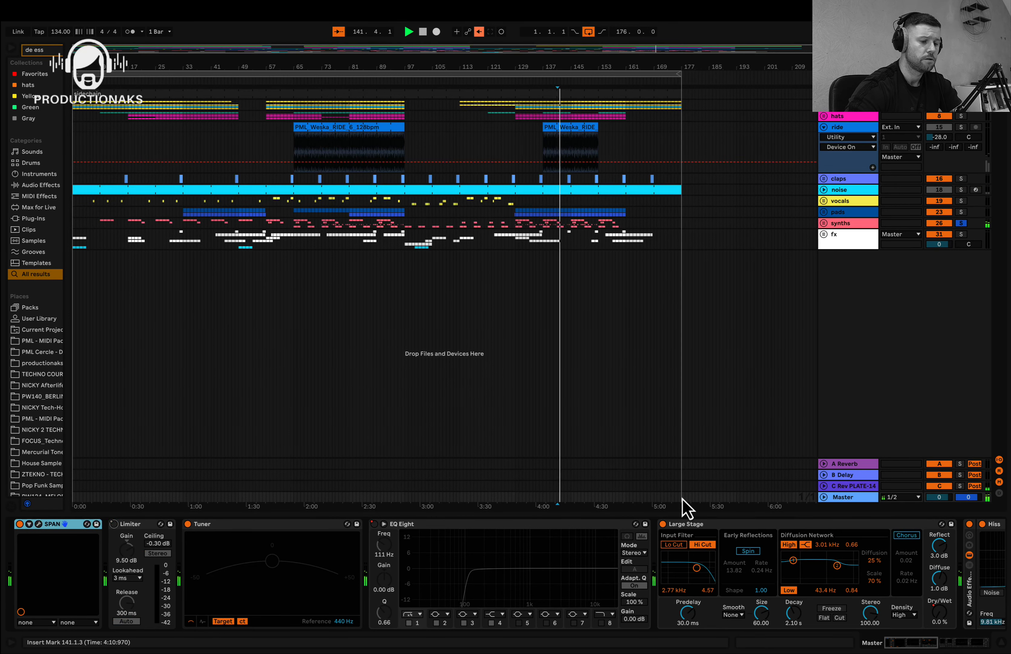
{"action": "scroll", "coordinate": [704, 591], "scroll_direction": "down", "scroll_amount": 10}
{"action": "key", "text": "space"}
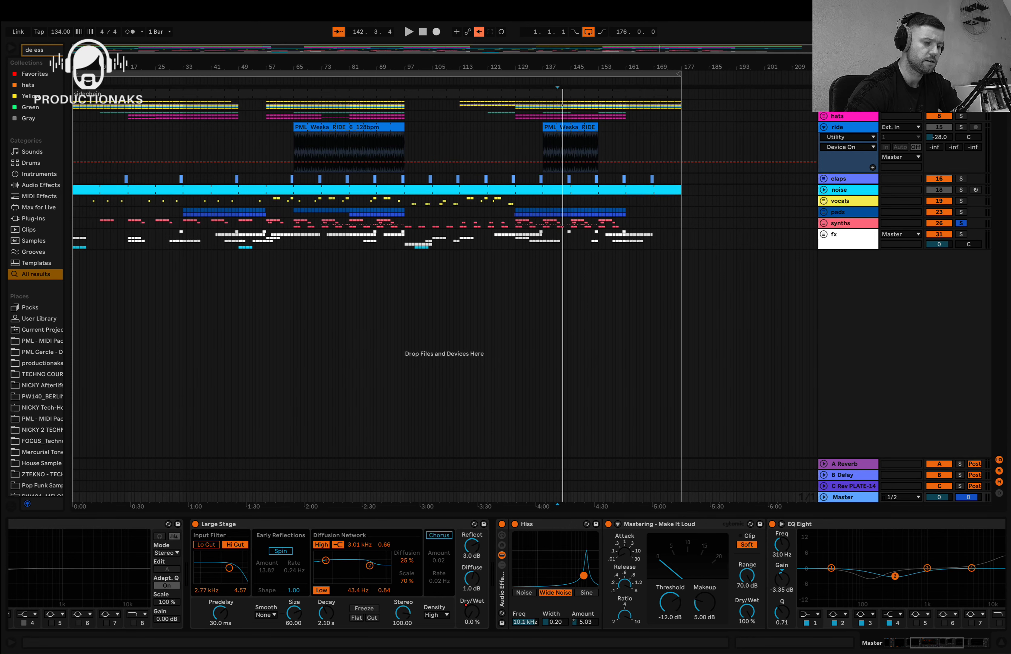
{"action": "left_click", "coordinate": [502, 523]}
{"action": "scroll", "coordinate": [501, 523], "scroll_direction": "up", "scroll_amount": 10}
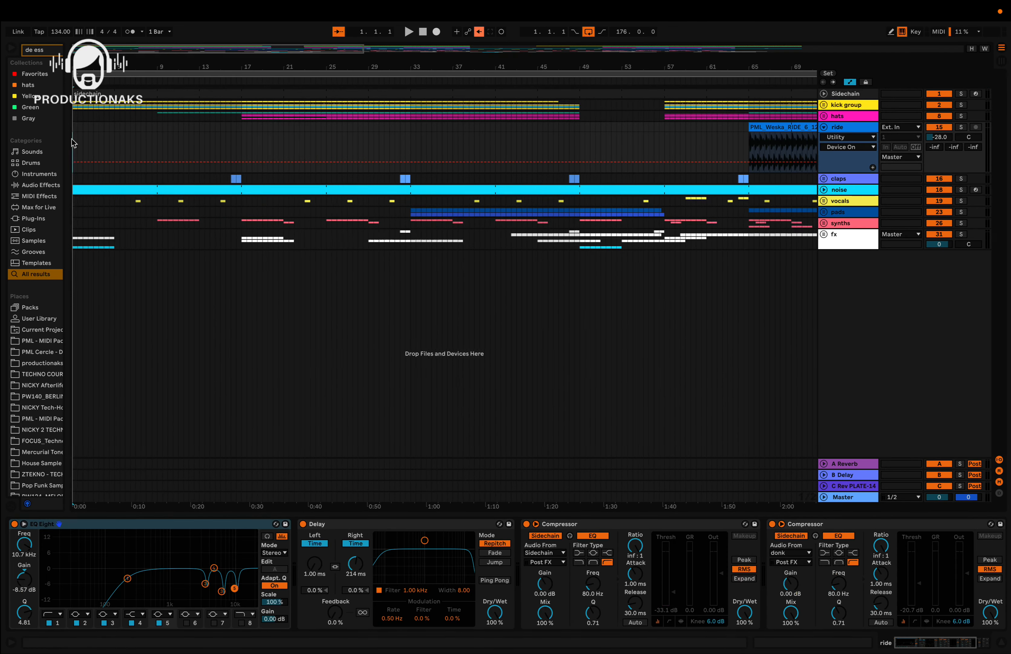
- Play the full arrangement from 1.1.1 and unfold the kick group
{"action": "key", "text": "space"}
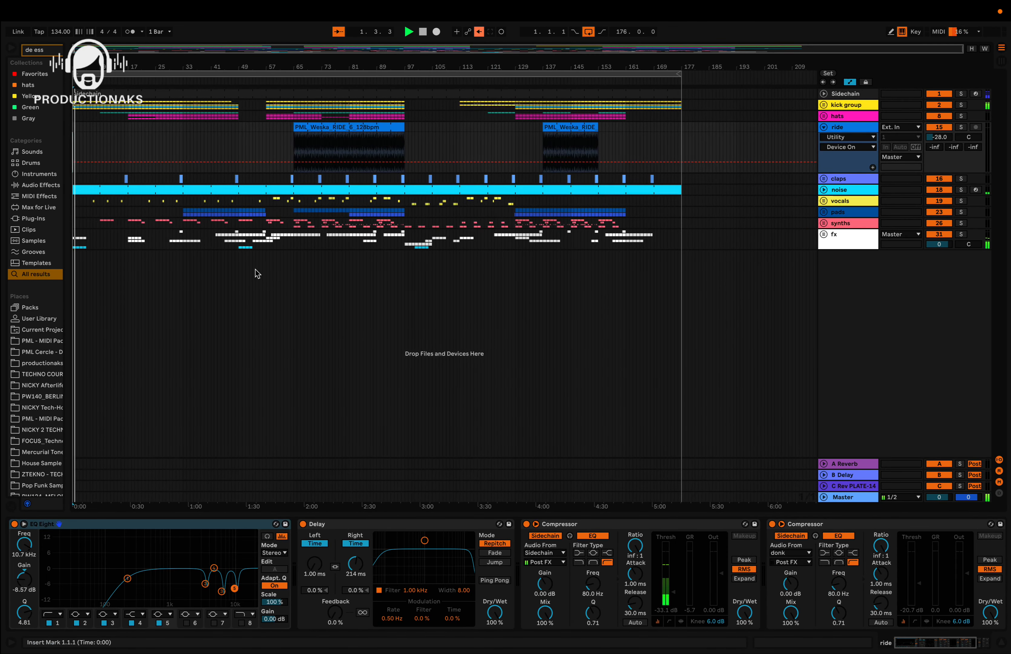
{"action": "left_click", "coordinate": [824, 105]}
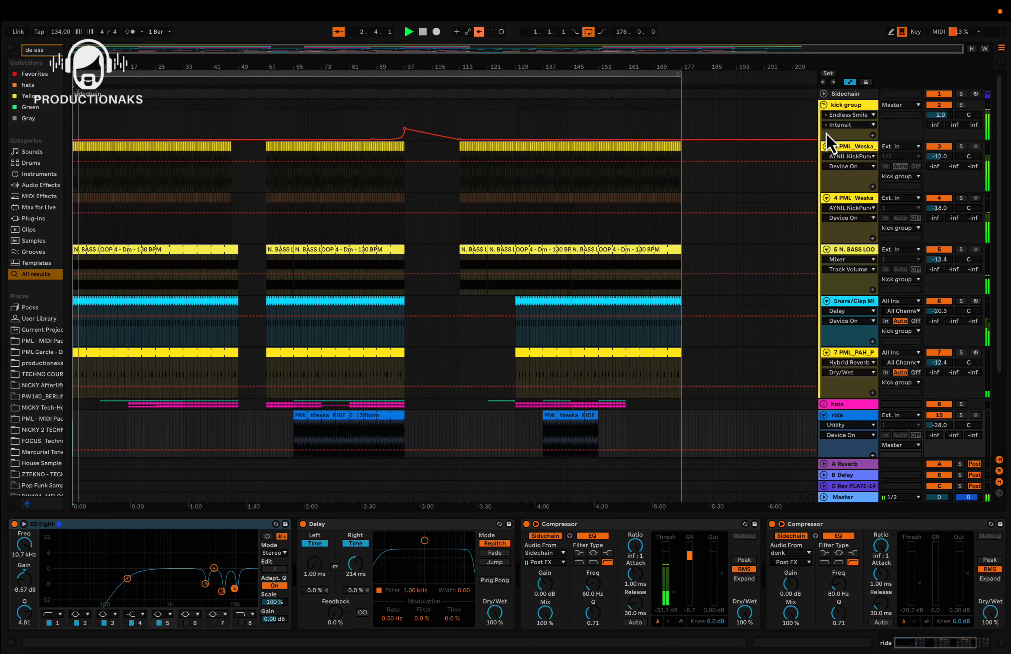
{"action": "scroll", "coordinate": [830, 162], "scroll_direction": "down", "scroll_amount": 3}
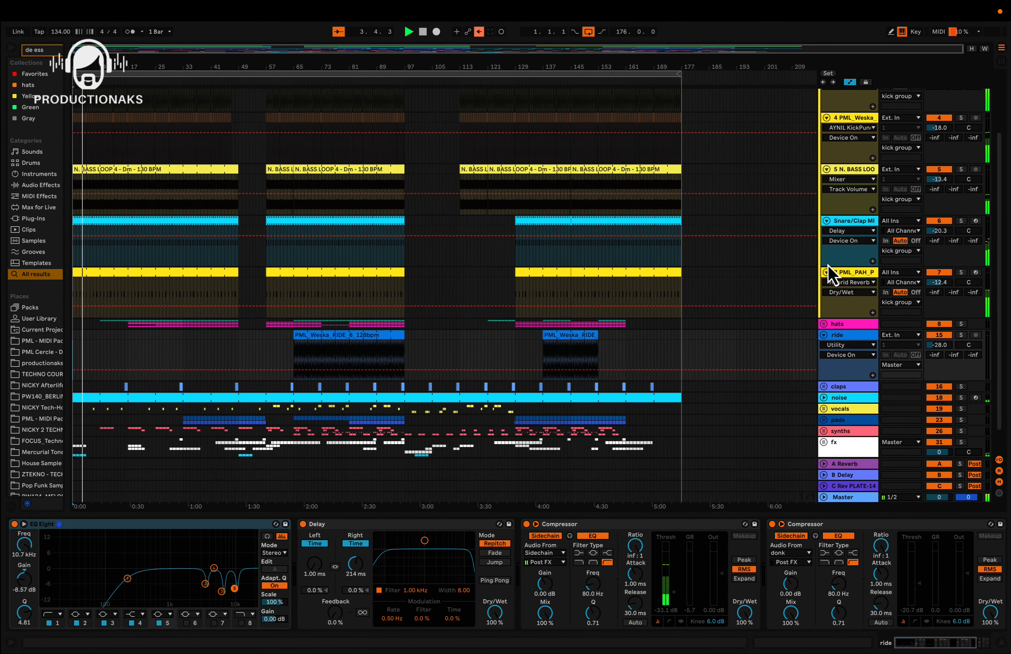
- Collapse the 7 PML_PAH track and unfold the hats group with its nested 10 Group
{"action": "left_click", "coordinate": [826, 272]}
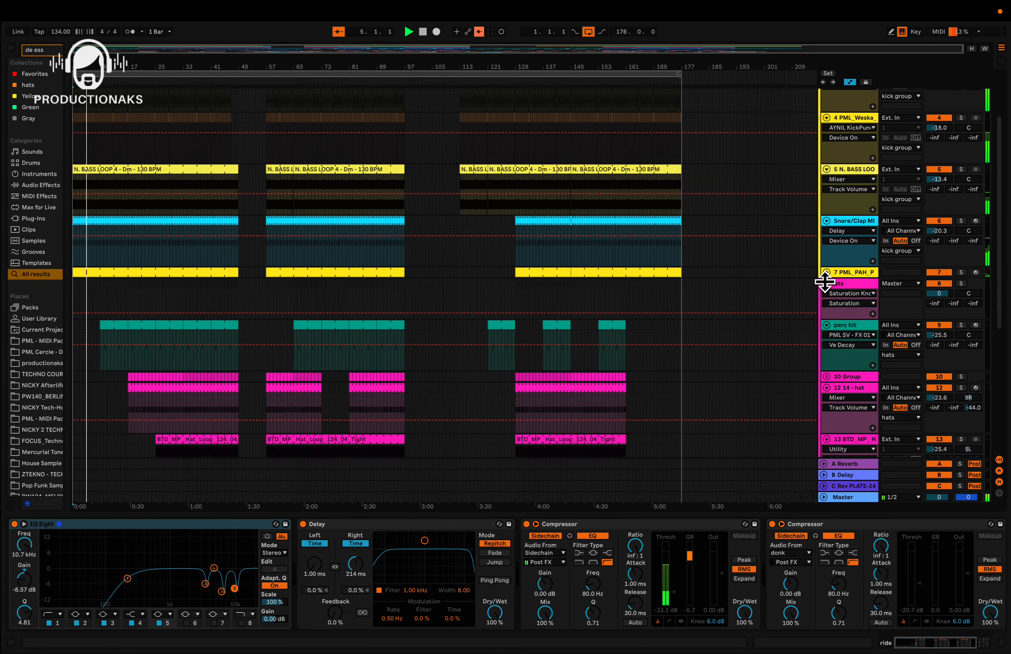
{"action": "scroll", "coordinate": [825, 282], "scroll_direction": "down", "scroll_amount": 3}
{"action": "left_click", "coordinate": [827, 312]}
{"action": "scroll", "coordinate": [828, 312], "scroll_direction": "down", "scroll_amount": 4}
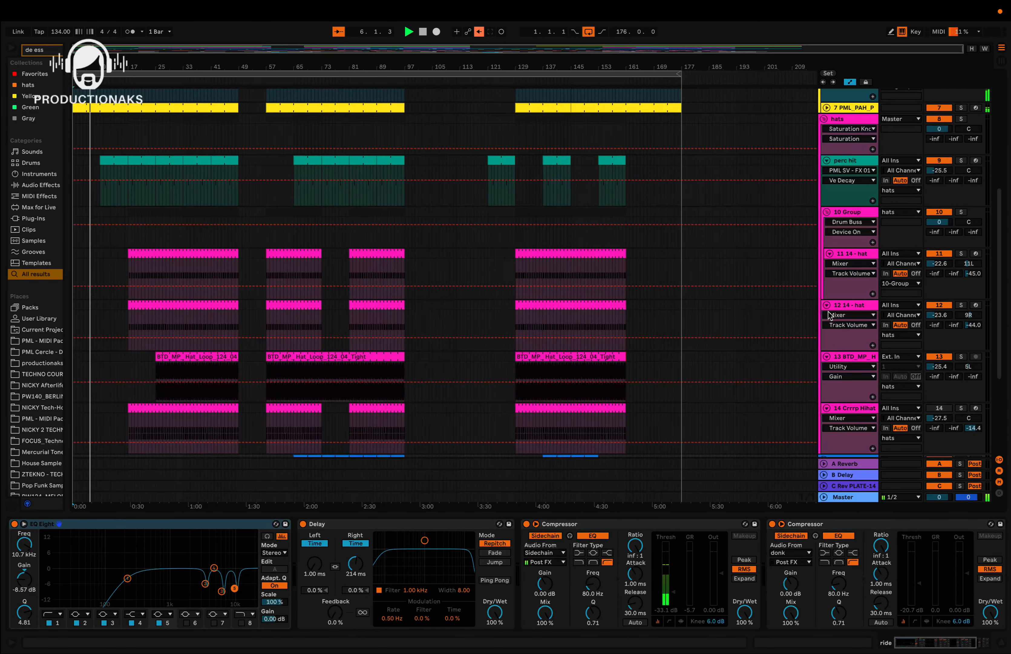
- Collapse the 12 14-hat, 13 BTD_MP hat loop and ride tracks, and select the 14 Crrrp Hihat track
{"action": "left_click", "coordinate": [827, 306]}
{"action": "scroll", "coordinate": [827, 307], "scroll_direction": "down", "scroll_amount": 1}
{"action": "left_click", "coordinate": [826, 307]}
{"action": "scroll", "coordinate": [826, 306], "scroll_direction": "down", "scroll_amount": 2}
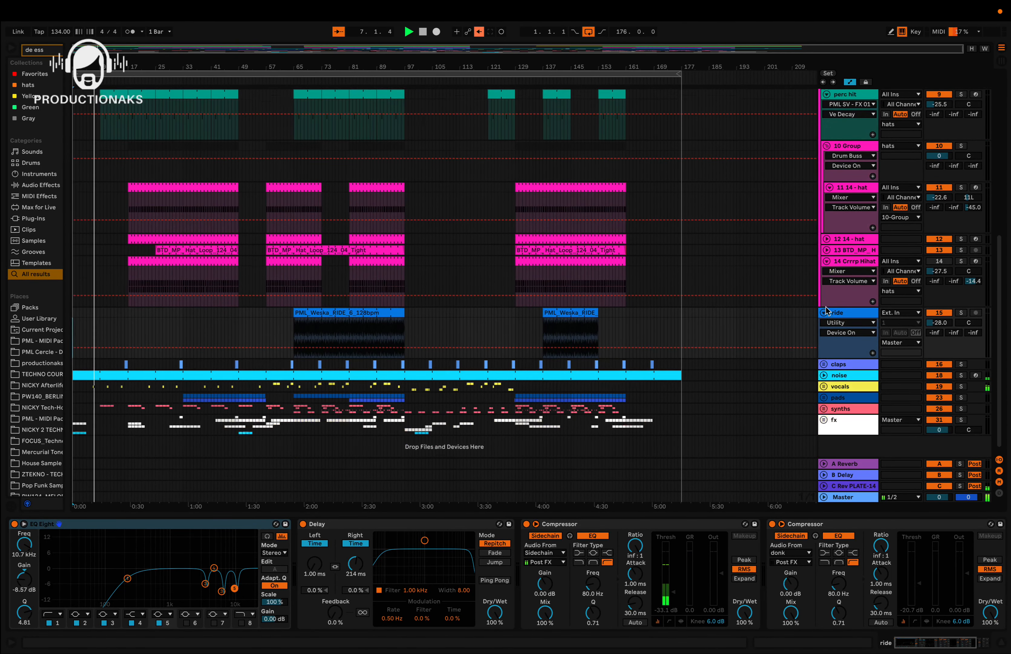
{"action": "left_click", "coordinate": [824, 304]}
{"action": "left_click", "coordinate": [824, 309]}
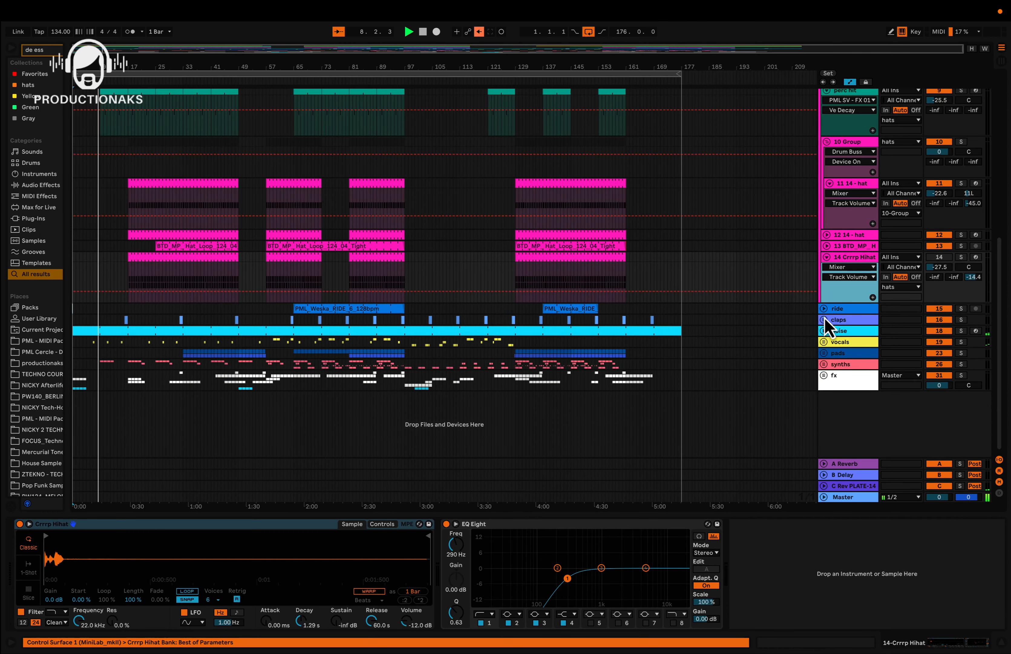
- Unfold the claps group, the noise track and the vocals group with its three vocal tracks during playback
{"action": "left_click", "coordinate": [824, 320]}
{"action": "scroll", "coordinate": [827, 335], "scroll_direction": "down", "scroll_amount": 2}
{"action": "left_click", "coordinate": [825, 321]}
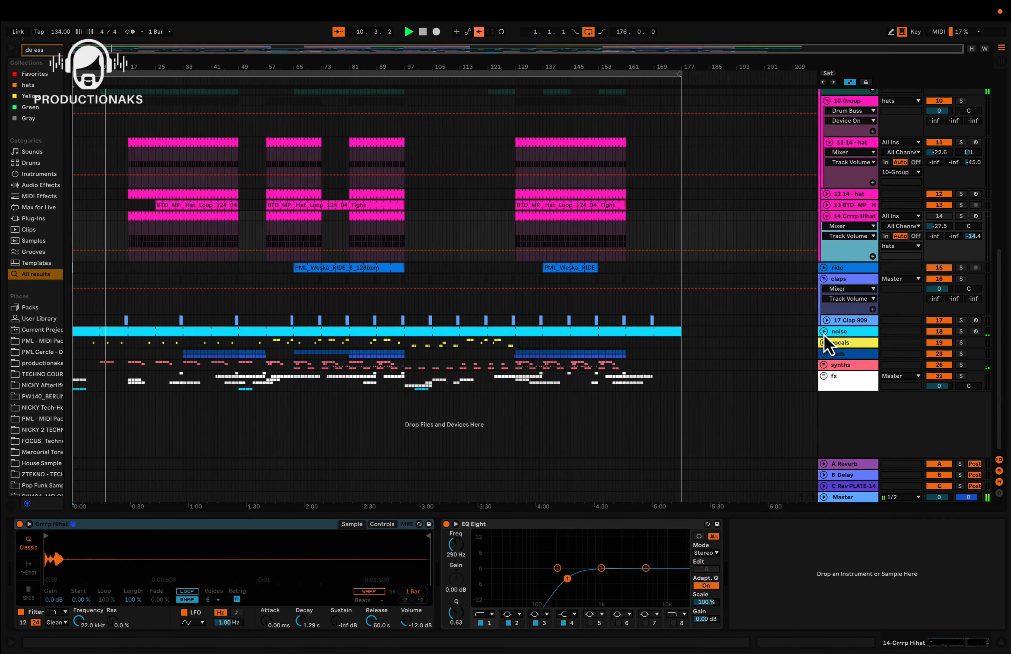
{"action": "left_click", "coordinate": [824, 332]}
{"action": "left_click", "coordinate": [825, 384]}
{"action": "scroll", "coordinate": [826, 386], "scroll_direction": "down", "scroll_amount": 5}
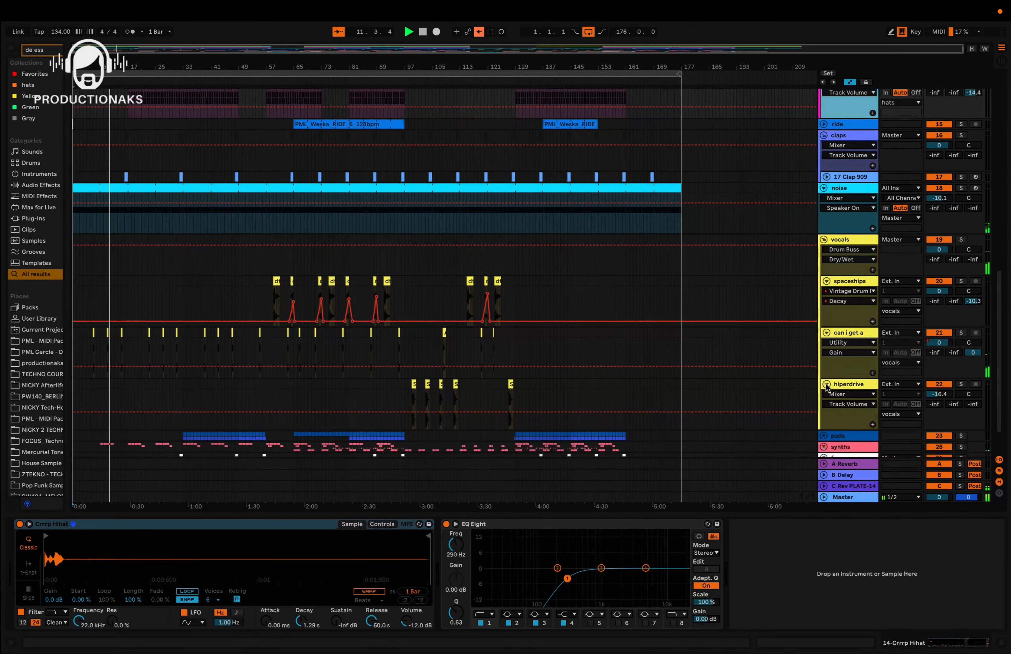
{"action": "scroll", "coordinate": [826, 385], "scroll_direction": "down", "scroll_amount": 1}
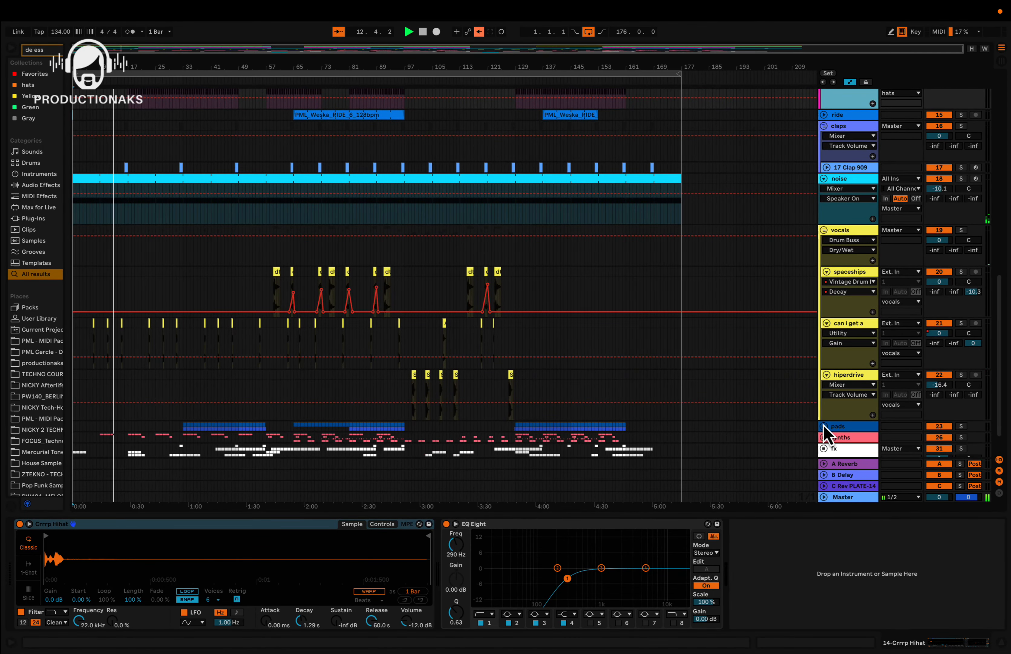
- Hide the device view and expand the 12 14-hat and 13 BTD_MP hat loop tracks again
{"action": "left_click", "coordinate": [753, 516]}
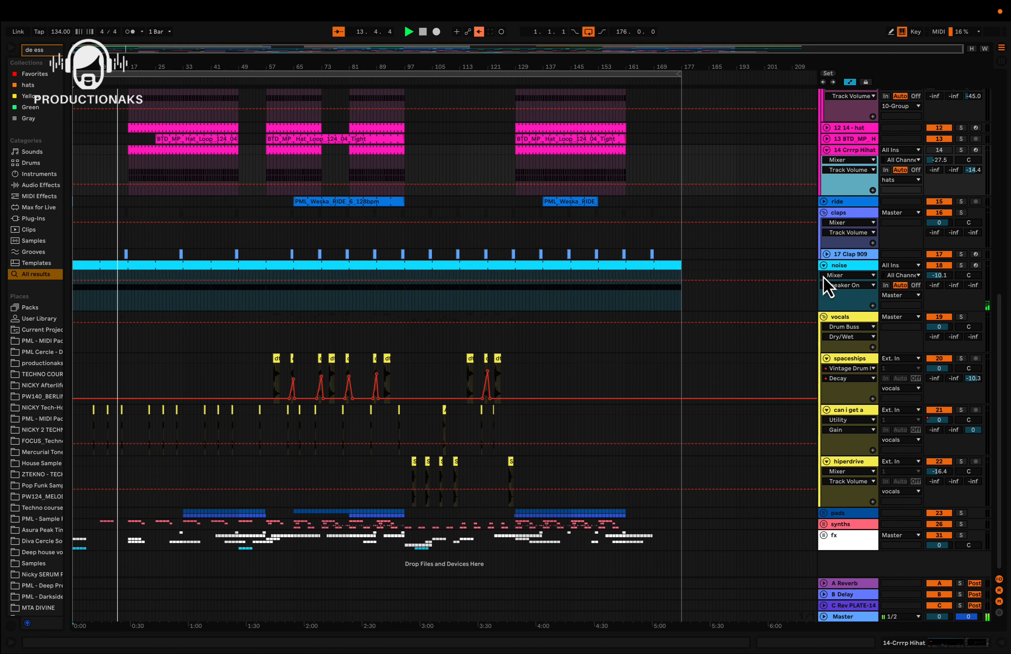
{"action": "scroll", "coordinate": [591, 357], "scroll_direction": "up", "scroll_amount": 20}
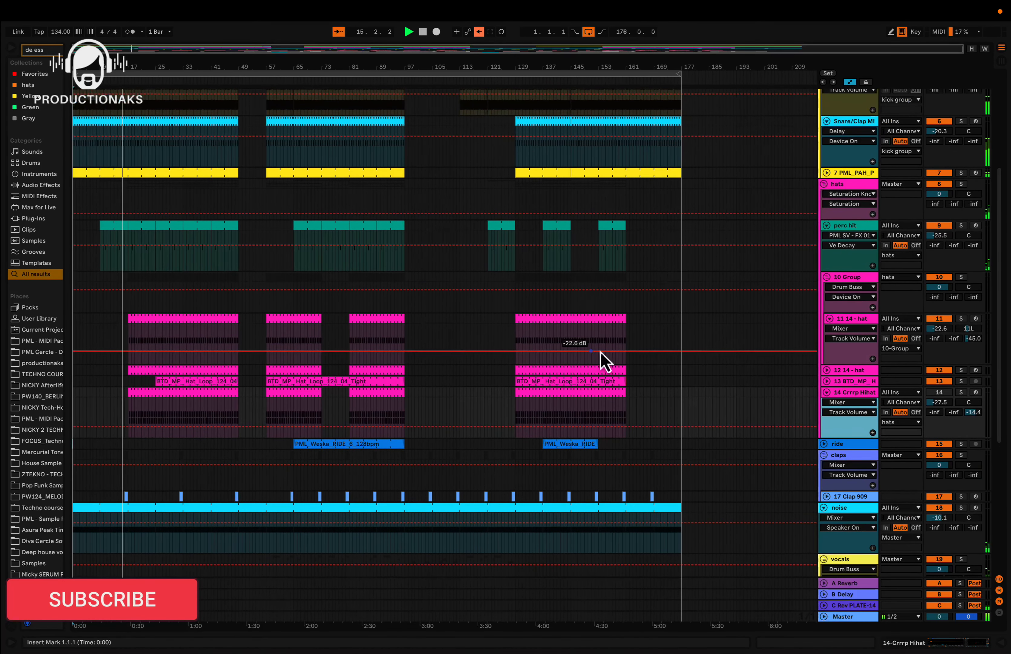
{"action": "left_click", "coordinate": [826, 370]}
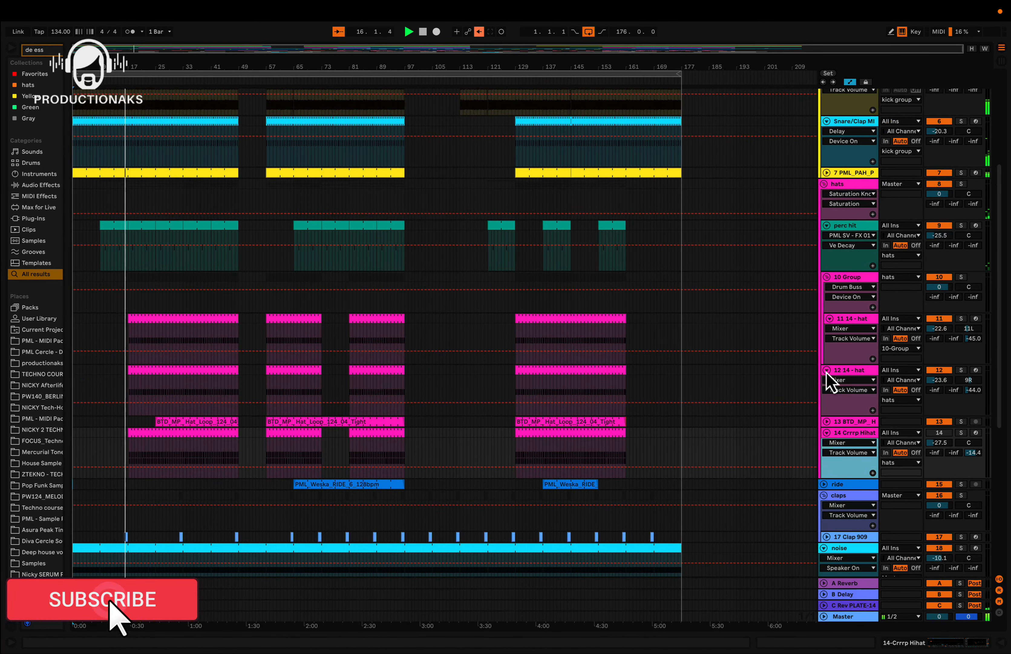
{"action": "scroll", "coordinate": [828, 421], "scroll_direction": "down", "scroll_amount": 20}
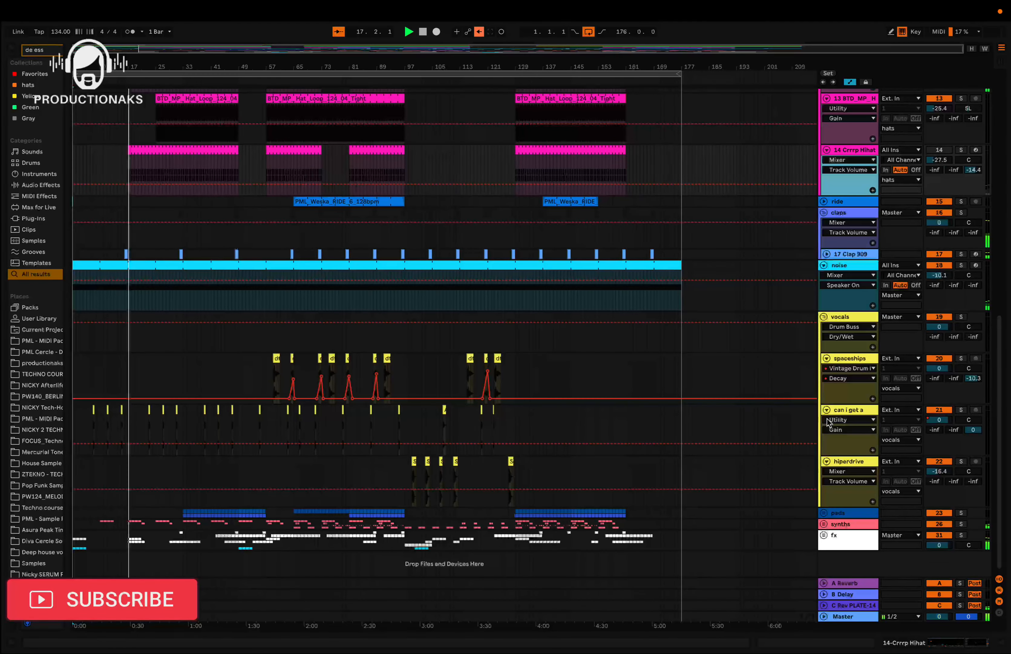
- Examine the hats, claps, noise and vocals clips and automation while the arrangement plays
{"action": "scroll", "coordinate": [827, 419], "scroll_direction": "up", "scroll_amount": 17}
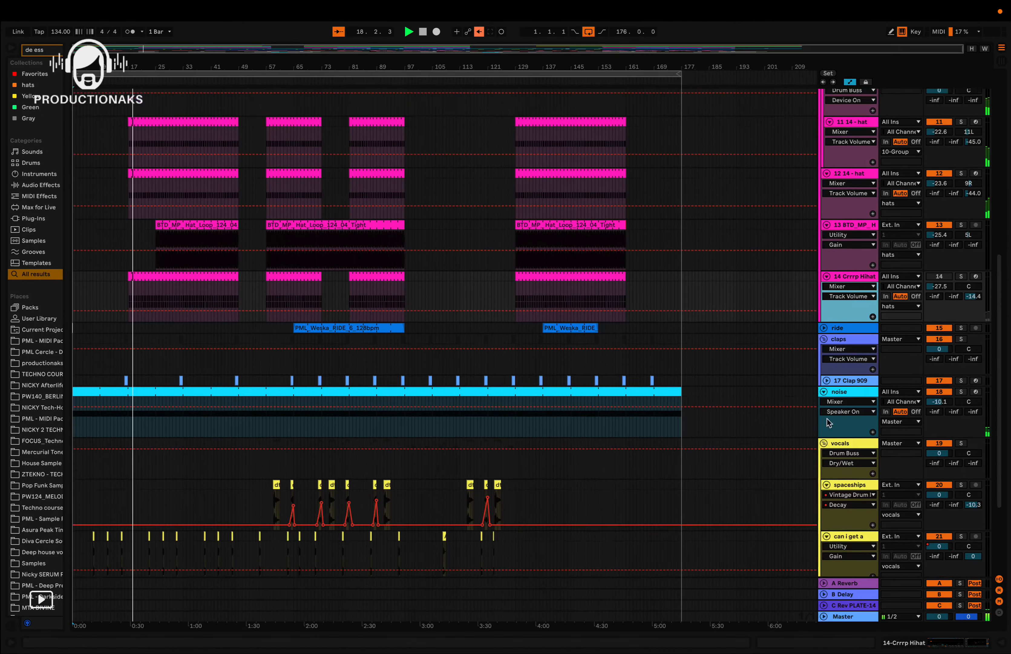
{"action": "scroll", "coordinate": [828, 418], "scroll_direction": "up", "scroll_amount": 12}
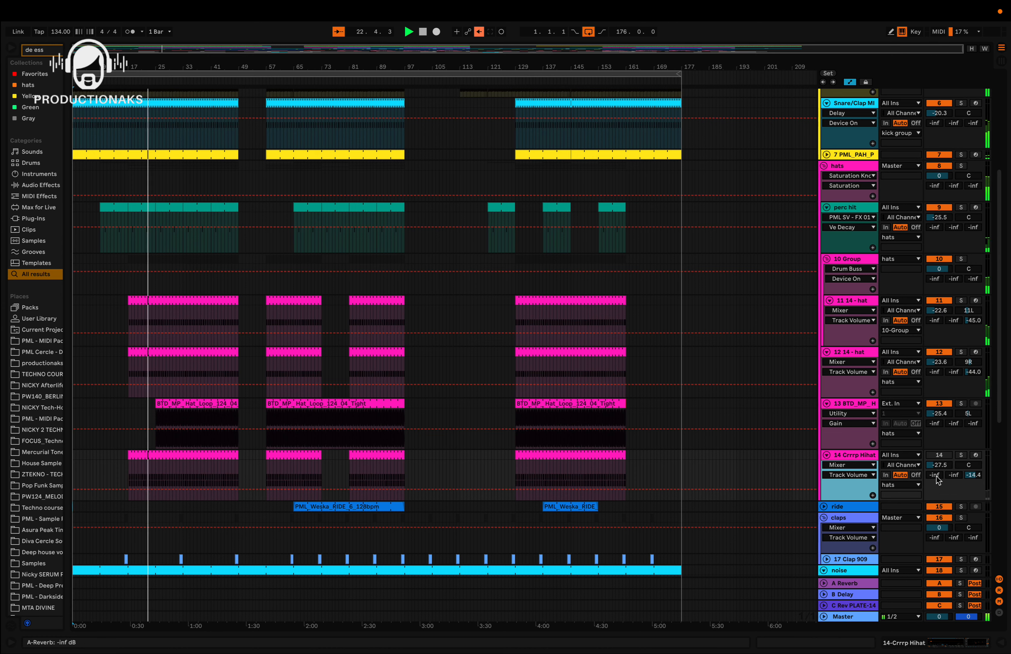
{"action": "scroll", "coordinate": [909, 476], "scroll_direction": "down", "scroll_amount": 5}
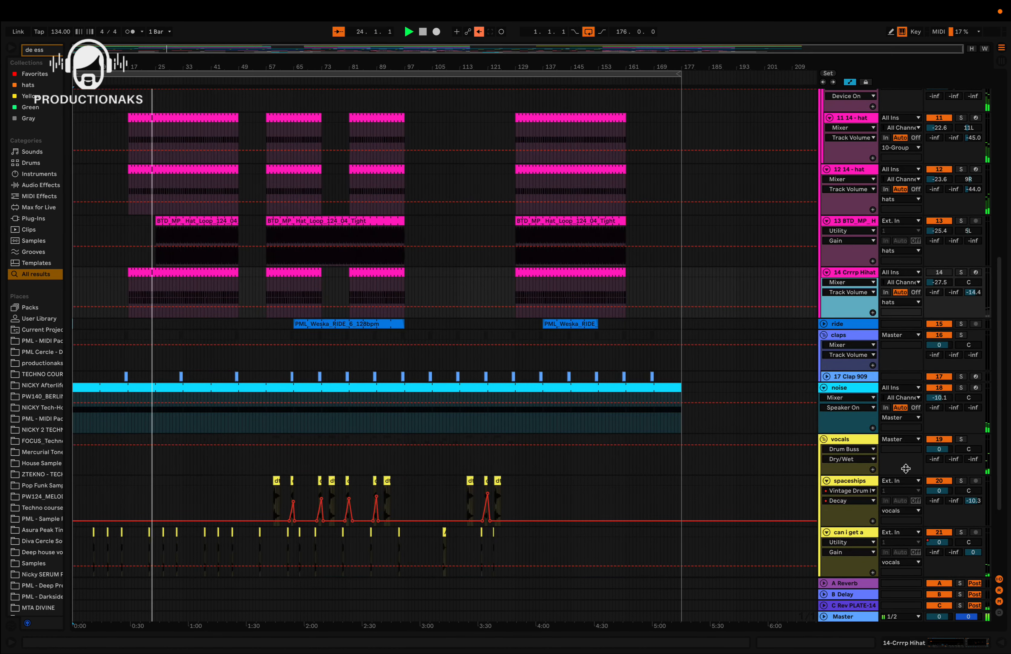
{"action": "scroll", "coordinate": [906, 470], "scroll_direction": "down", "scroll_amount": 3}
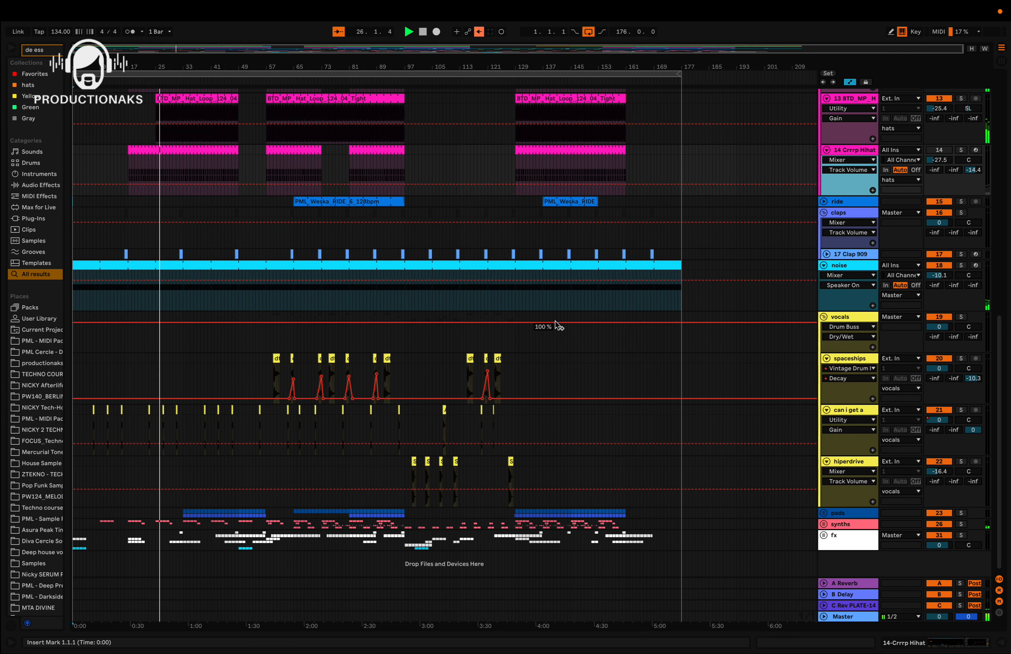
{"action": "scroll", "coordinate": [470, 322], "scroll_direction": "up", "scroll_amount": 5}
{"action": "scroll", "coordinate": [469, 321], "scroll_direction": "down", "scroll_amount": 1}
{"action": "scroll", "coordinate": [470, 325], "scroll_direction": "down", "scroll_amount": 3}
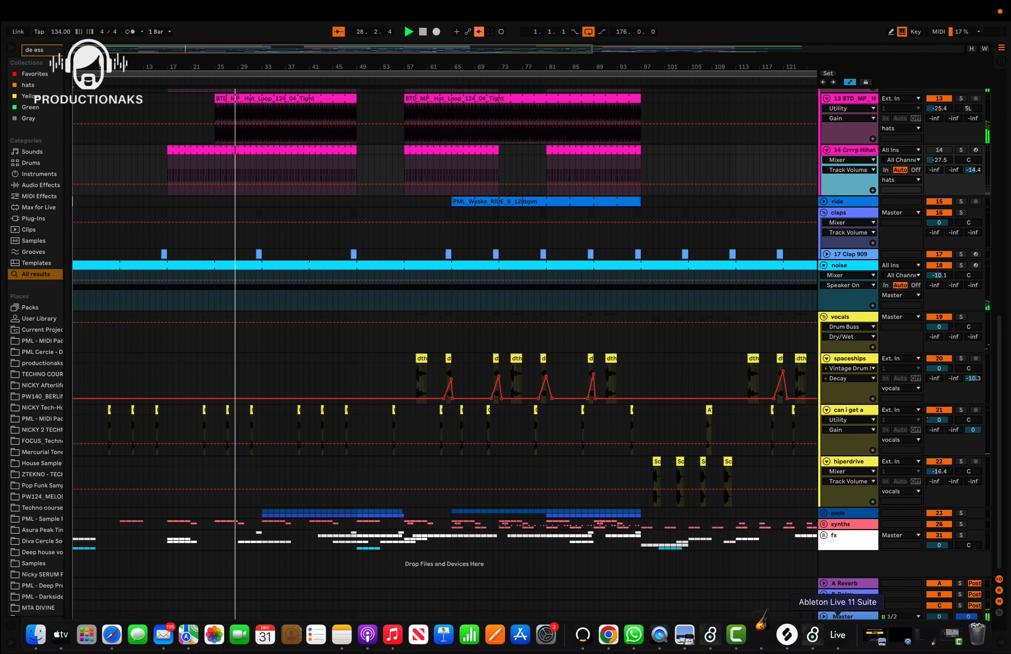
- Show the Master's devices, open the SPAN analyzer to check the spectrum during playback, and close it
{"action": "left_click", "coordinate": [841, 619]}
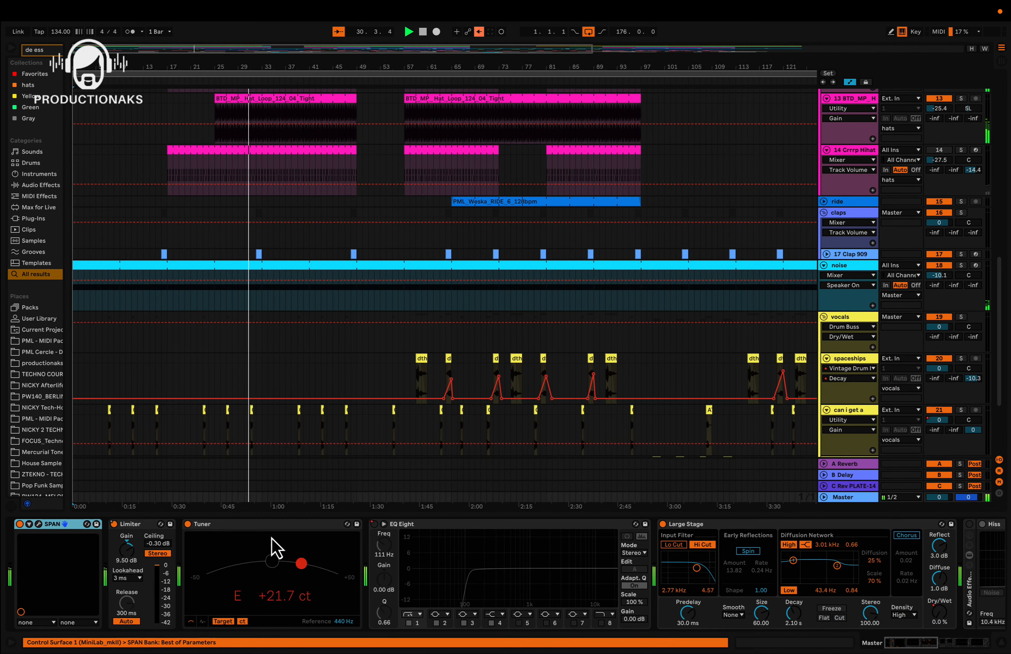
{"action": "left_click", "coordinate": [40, 524]}
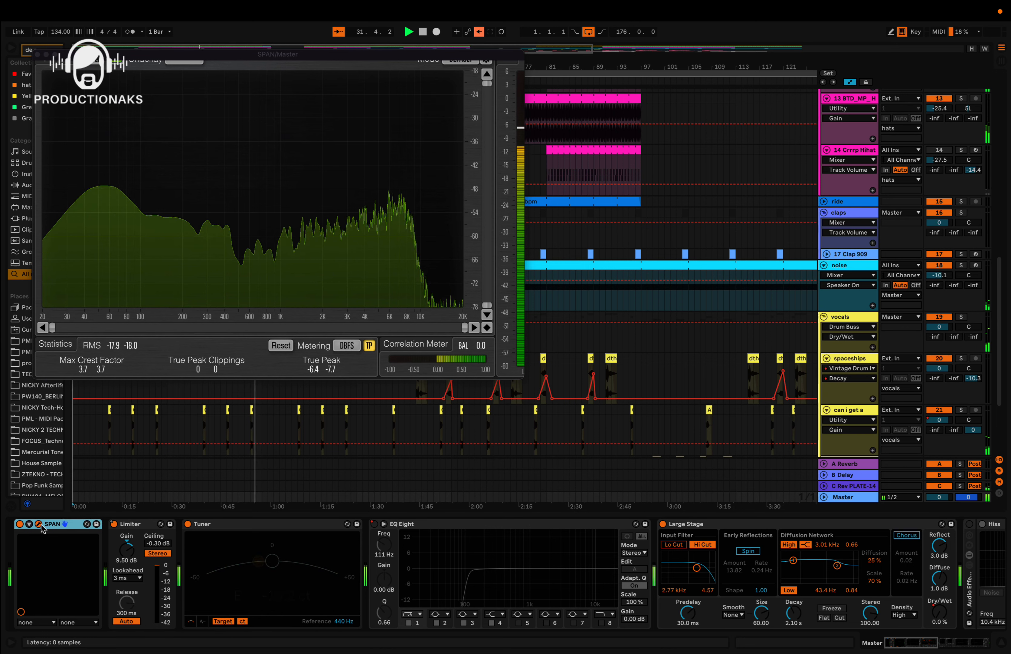
{"action": "left_click", "coordinate": [37, 54]}
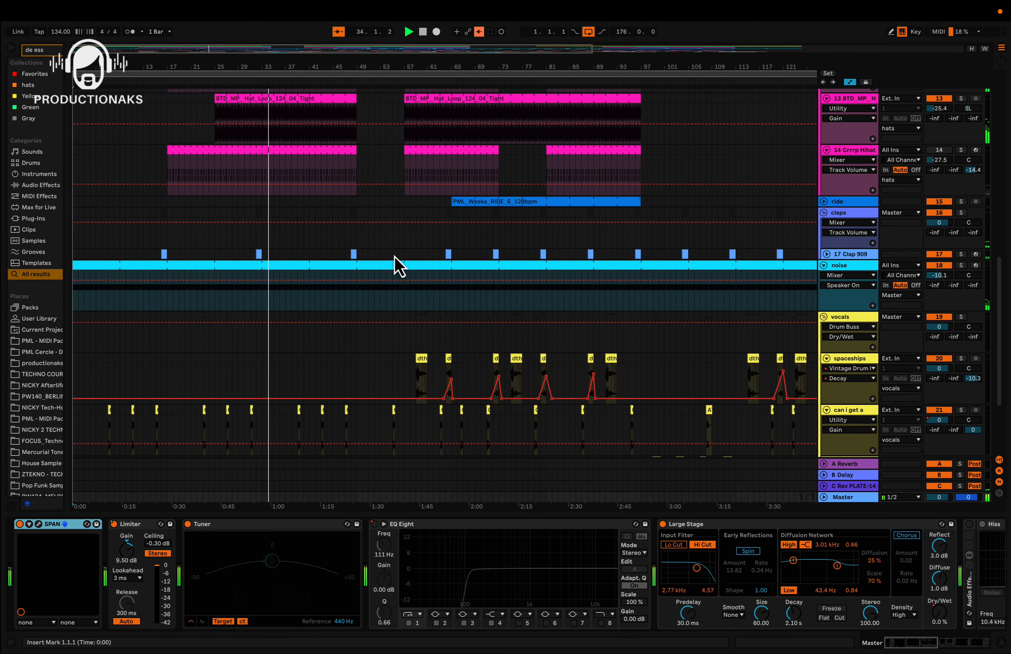
- Zoom out to the full arrangement length and follow playback on the kick group, bass loop and perc tracks
{"action": "key", "text": "minus"}
{"action": "scroll", "coordinate": [395, 257], "scroll_direction": "up", "scroll_amount": 10}
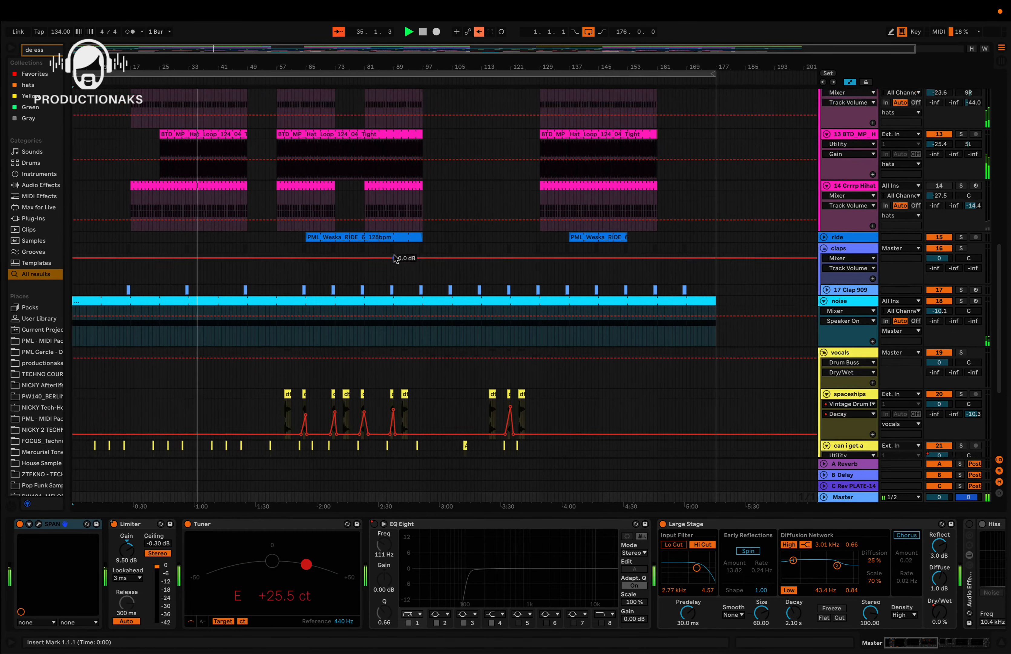
{"action": "scroll", "coordinate": [394, 259], "scroll_direction": "up", "scroll_amount": 3}
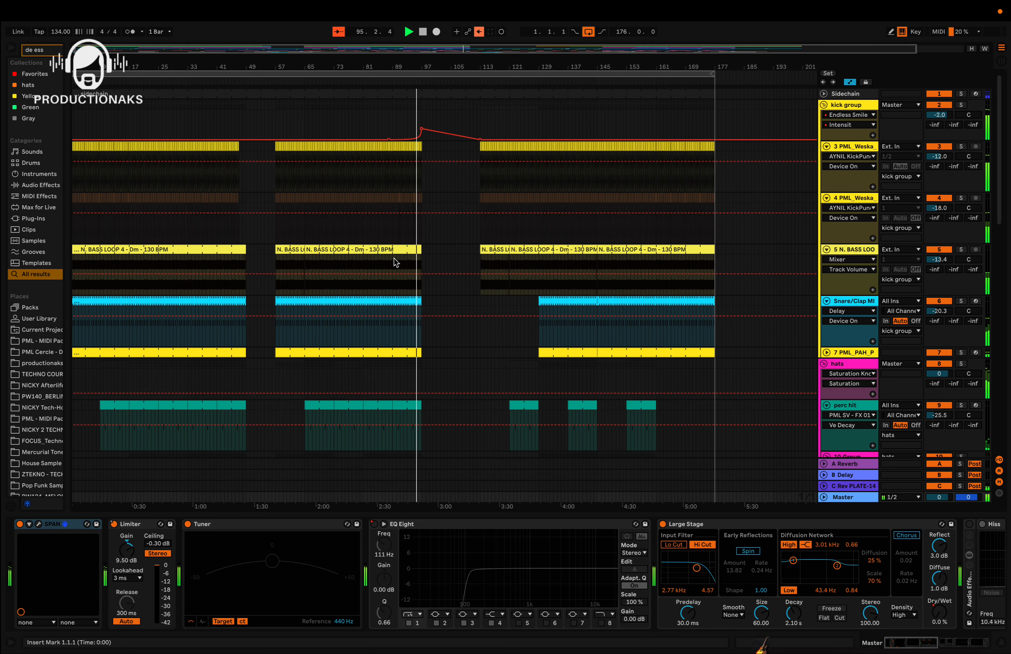
- Fold the kick, hats, claps and vocals groups and collapse the noise track for a compact arrangement overview
{"action": "scroll", "coordinate": [395, 259], "scroll_direction": "down", "scroll_amount": 5}
{"action": "scroll", "coordinate": [395, 258], "scroll_direction": "down", "scroll_amount": 4}
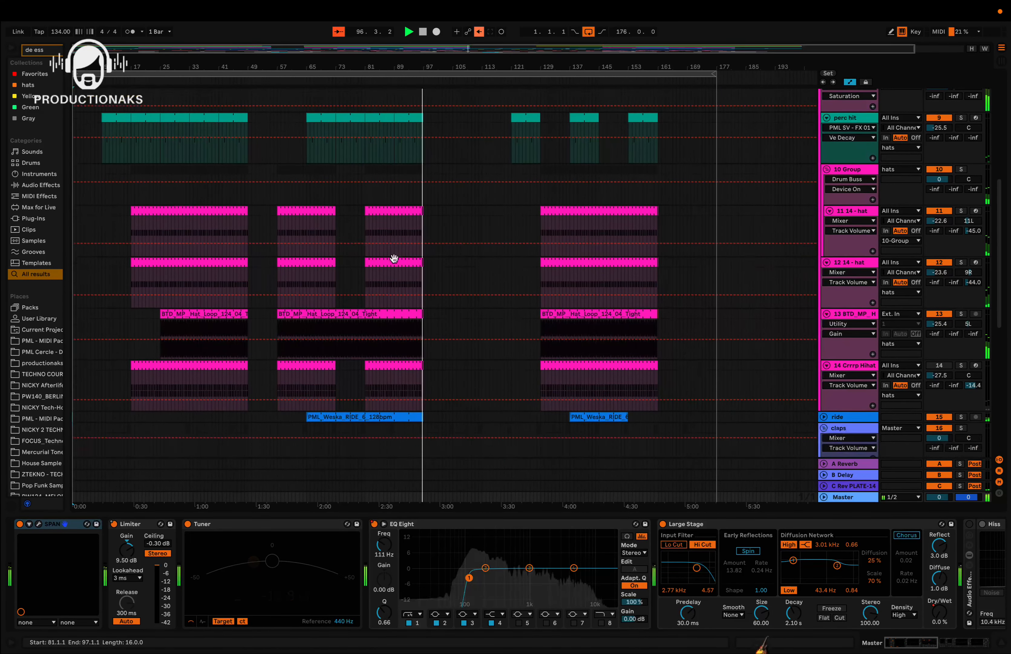
{"action": "scroll", "coordinate": [763, 210], "scroll_direction": "up", "scroll_amount": 9}
{"action": "left_click", "coordinate": [824, 105]}
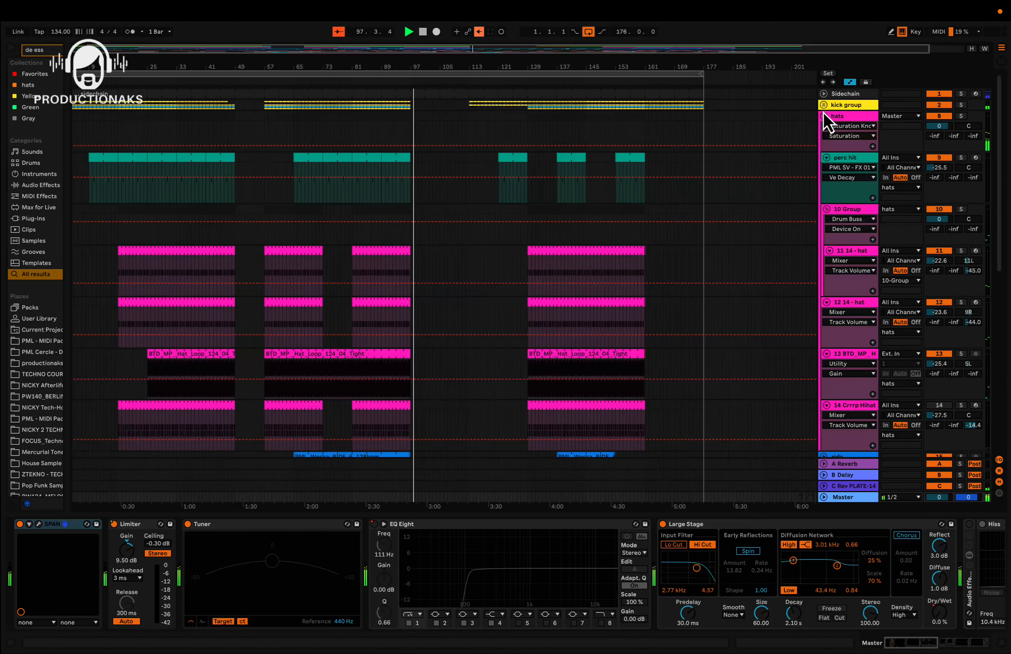
{"action": "left_click", "coordinate": [823, 116]}
{"action": "left_click", "coordinate": [824, 138]}
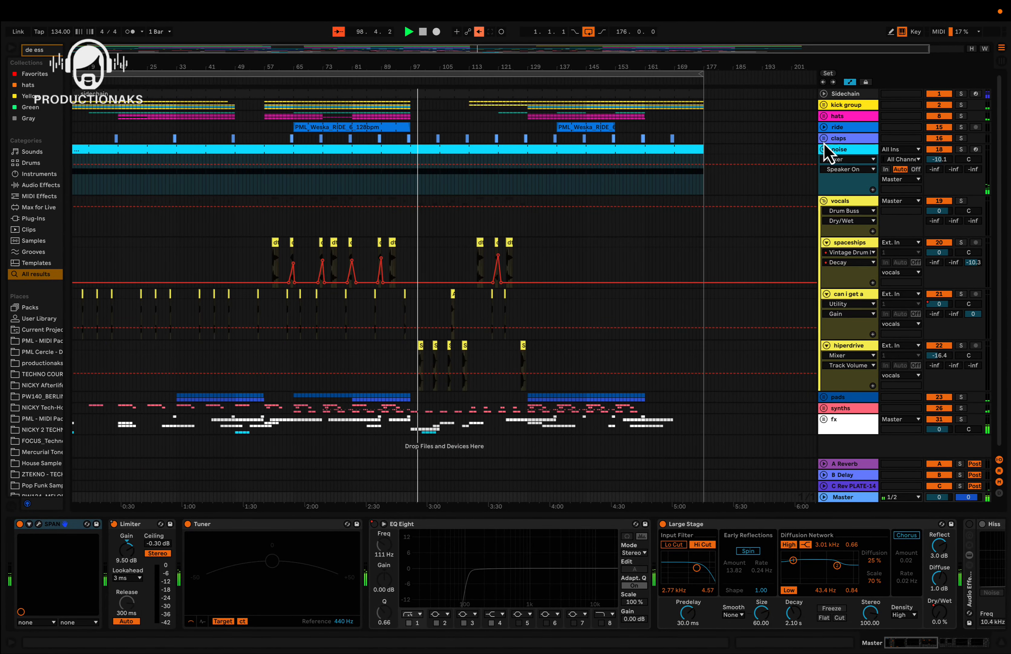
{"action": "left_click", "coordinate": [823, 149]}
{"action": "left_click", "coordinate": [823, 161]}
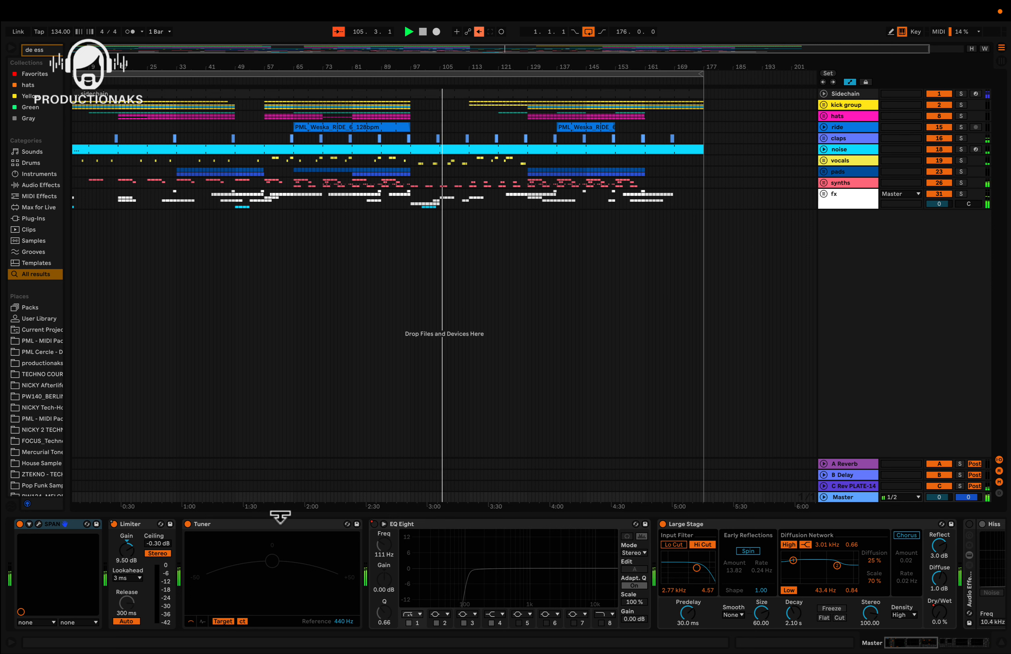
- Hide the device view and zoom in on the arrangement timeline around the playhead near bar 107
{"action": "left_click_drag", "start_coordinate": [319, 516], "coordinate": [320, 610]}
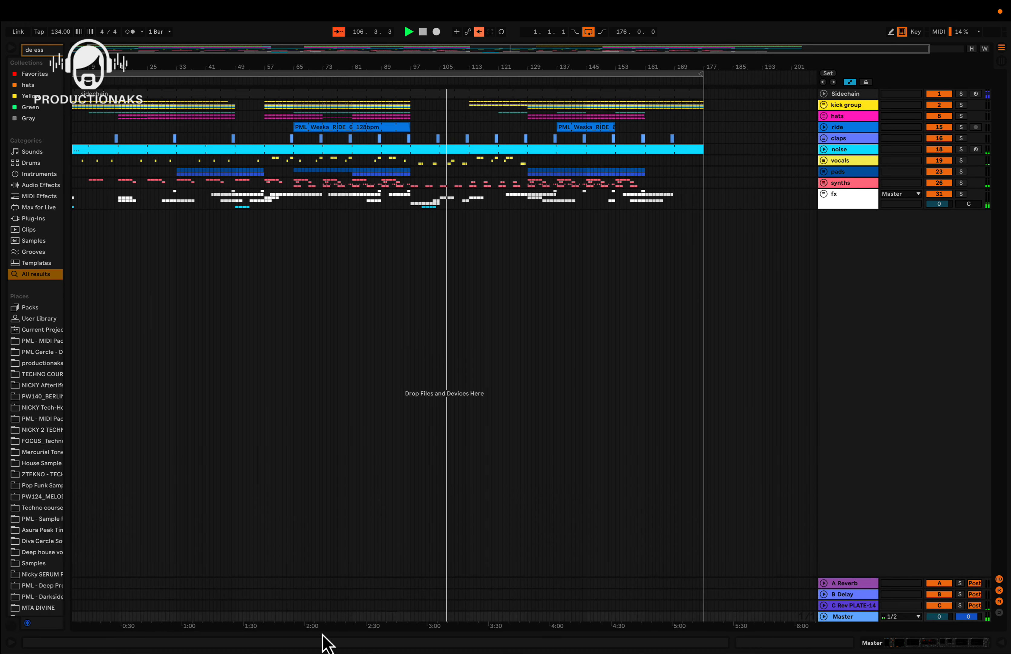
{"action": "scroll", "coordinate": [441, 372], "scroll_direction": "up", "scroll_amount": 3}
{"action": "scroll", "coordinate": [436, 373], "scroll_direction": "down", "scroll_amount": 3}
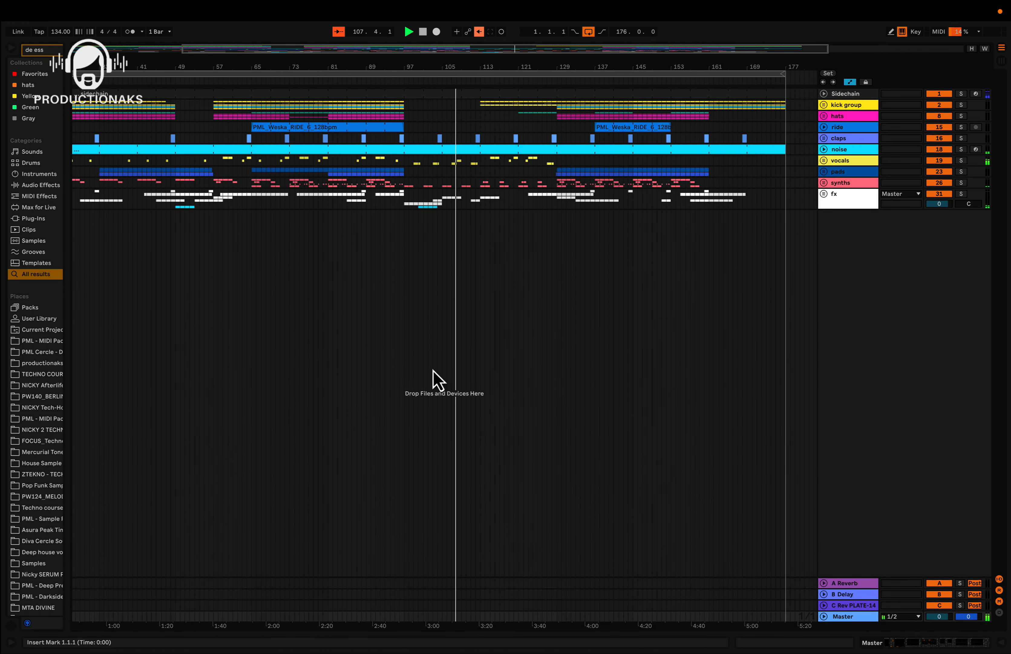